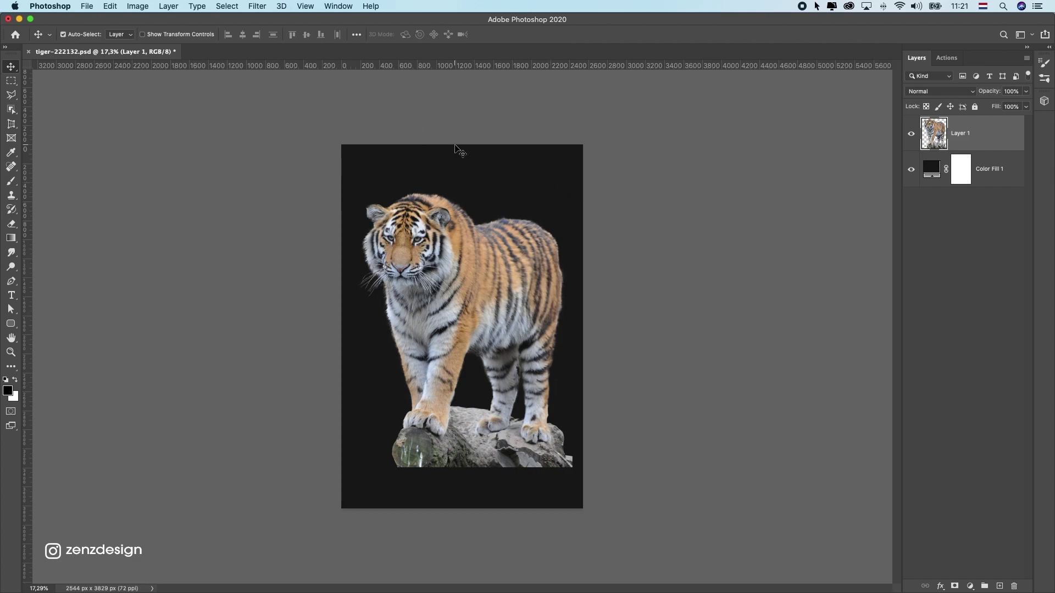
Create a new 2160 × 2700 px document at 300 ppi and return to the tiger-222132.psd document
{"action": "key", "text": "super+n"}
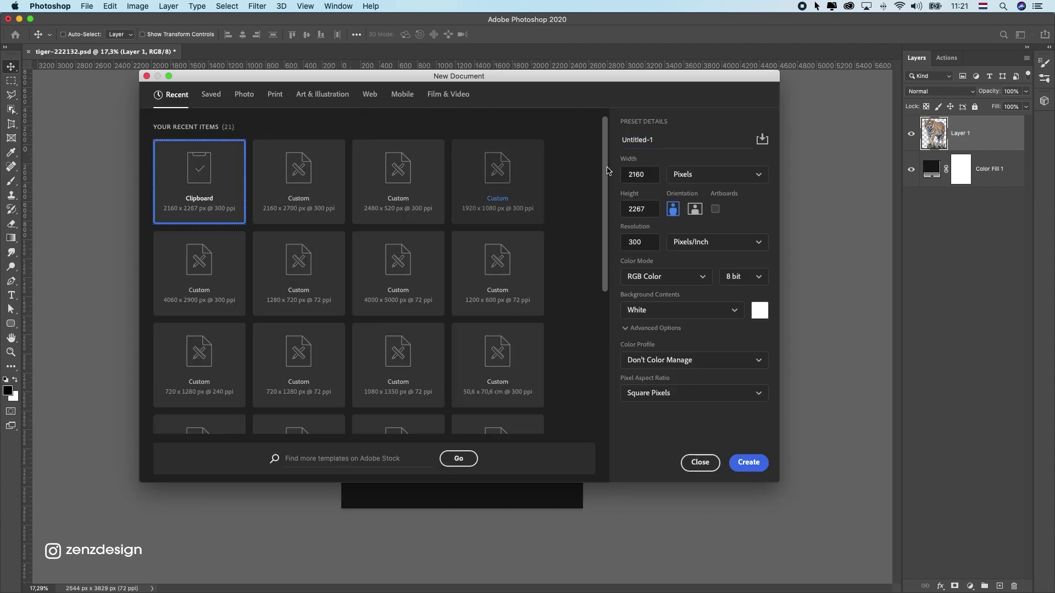
{"action": "double_click", "coordinate": [634, 210]}
{"action": "type", "text": "2700"}
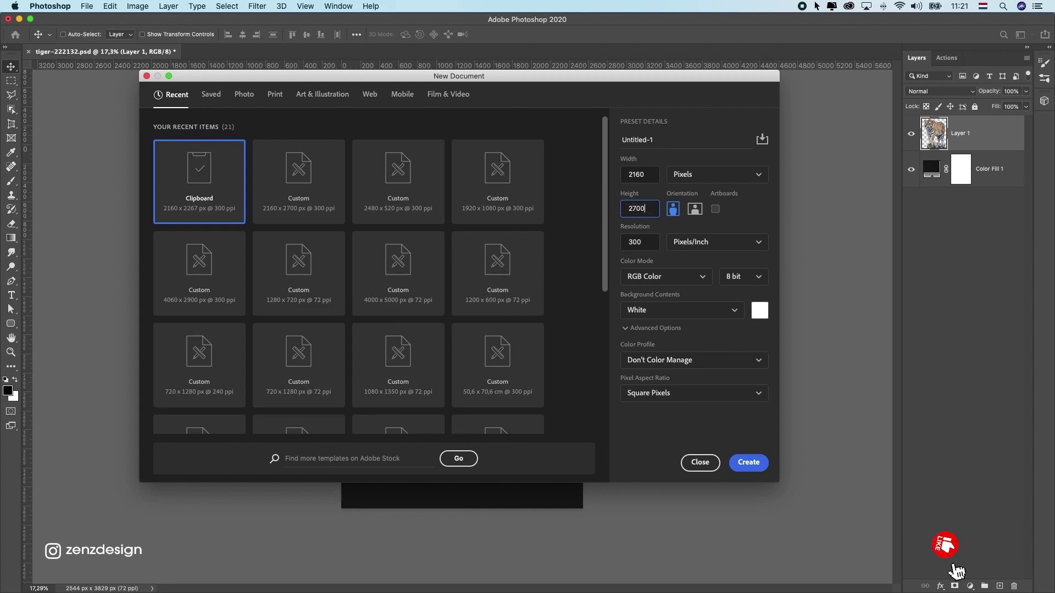
{"action": "key", "text": "Return"}
{"action": "left_click", "coordinate": [137, 51]}
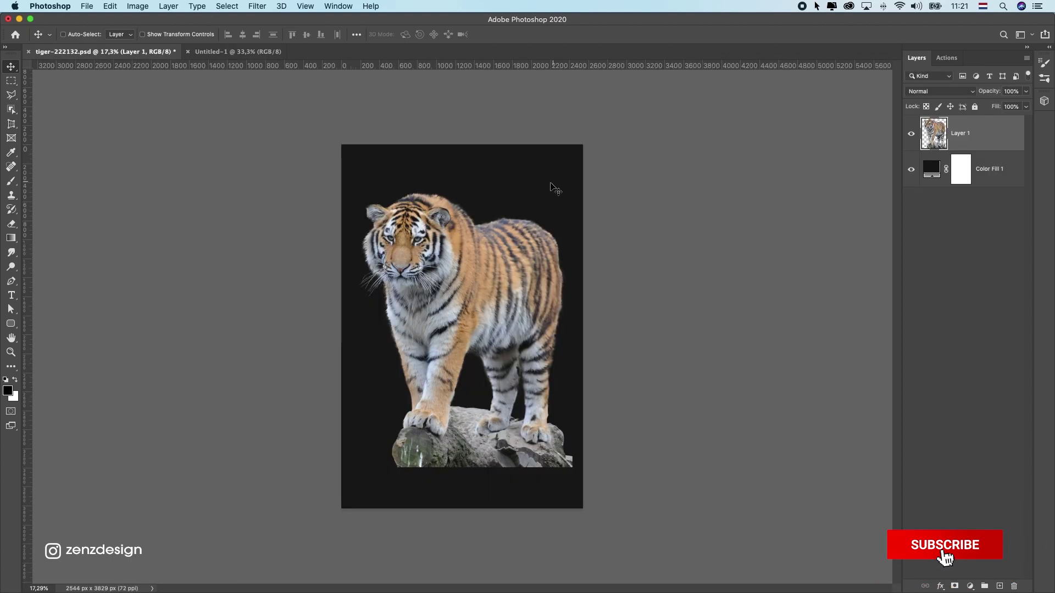
Convert the tiger layer to a Smart Object and scale it down slightly around its centre
{"action": "left_click_drag", "start_coordinate": [328, 174], "coordinate": [497, 259]}
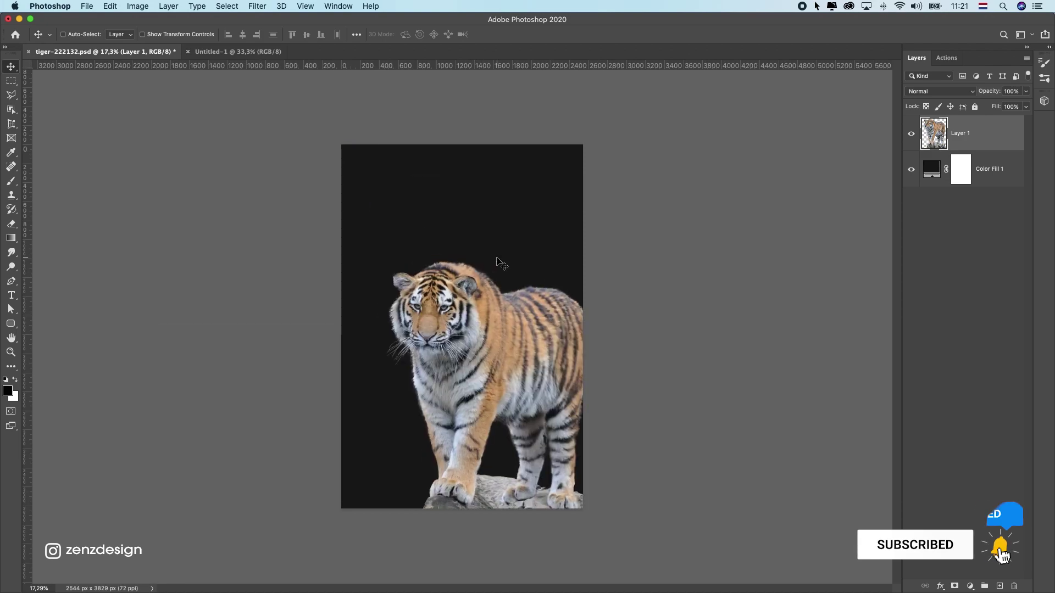
{"action": "key", "text": "super+z"}
{"action": "right_click", "coordinate": [993, 134]}
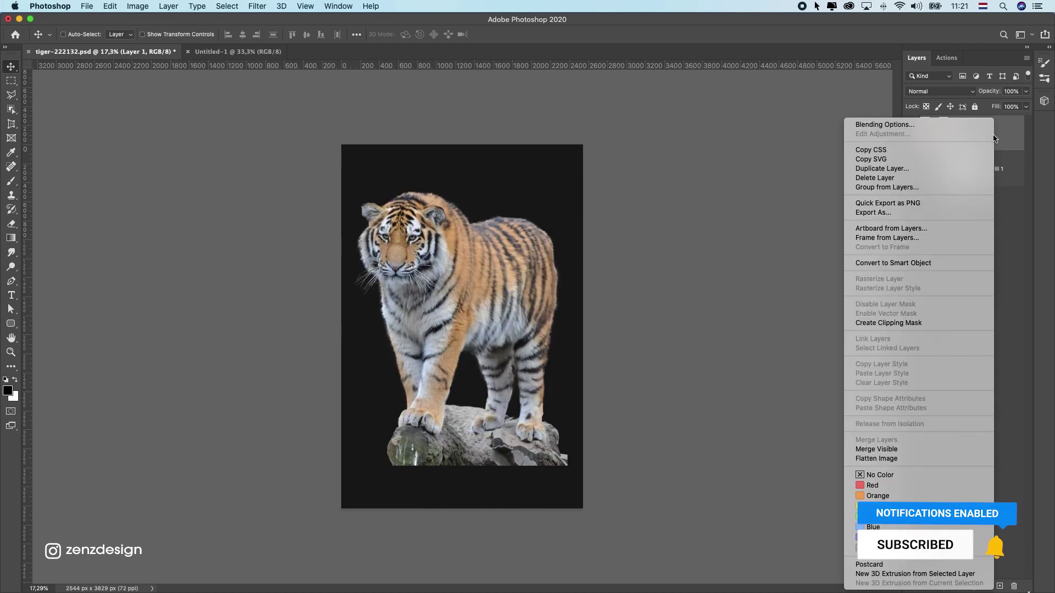
{"action": "left_click", "coordinate": [904, 263]}
{"action": "key", "text": "super+t"}
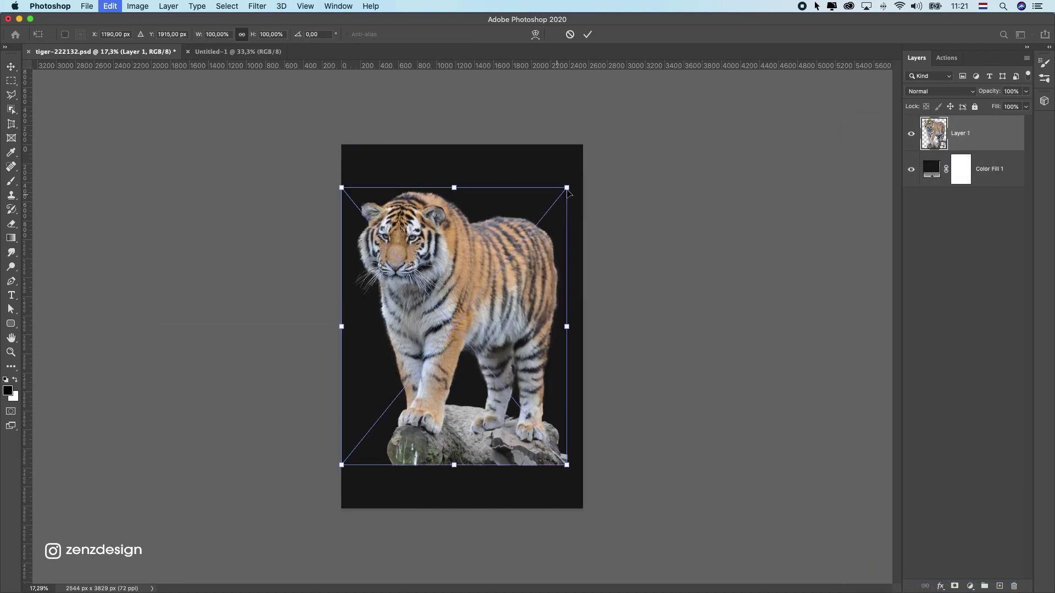
{"action": "mouse_move", "coordinate": [568, 191]}
{"action": "left_mouse_down"}
{"action": "mouse_move", "coordinate": [543, 215]}
{"action": "mouse_move", "coordinate": [552, 193]}
{"action": "left_mouse_up"}
{"action": "key", "text": "Return"}
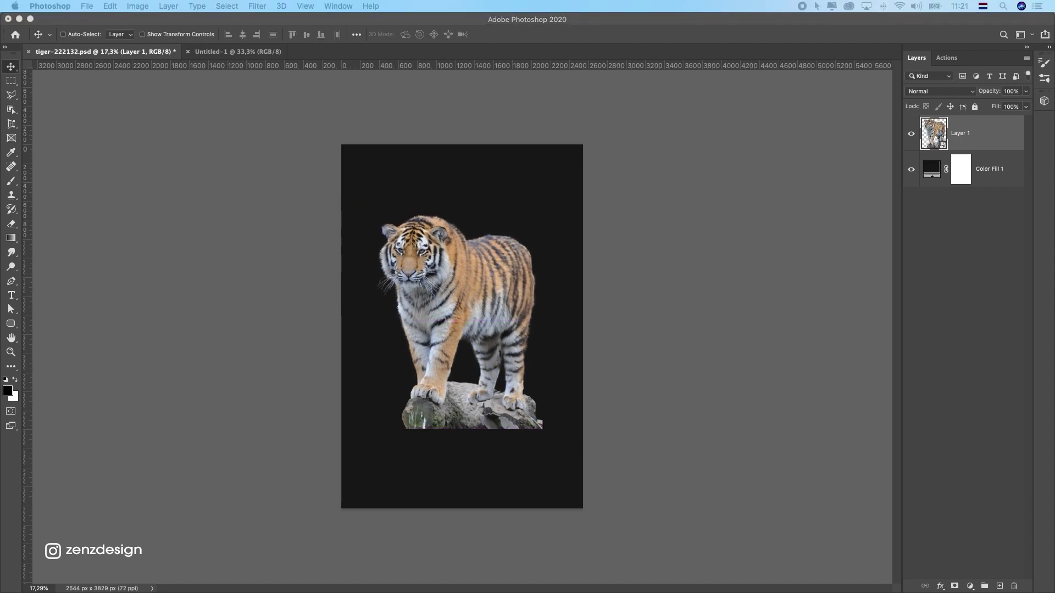
Place the forest-1258845 image, enlarge it to about 421.58%, and put its layer directly beneath the tiger layer
{"action": "key", "text": "super+t"}
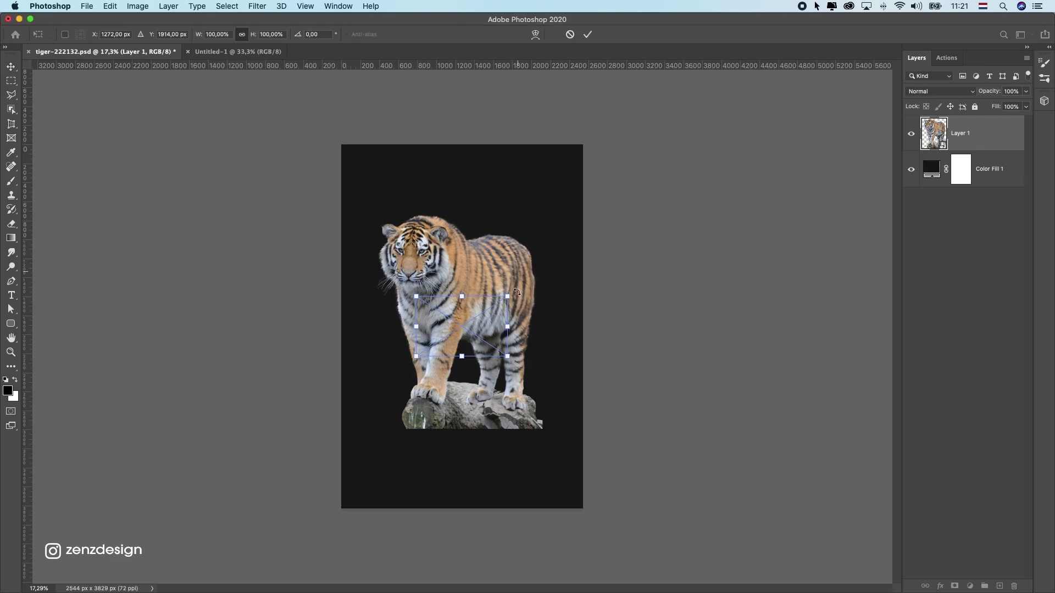
{"action": "left_click_drag", "start_coordinate": [511, 297], "coordinate": [659, 201]}
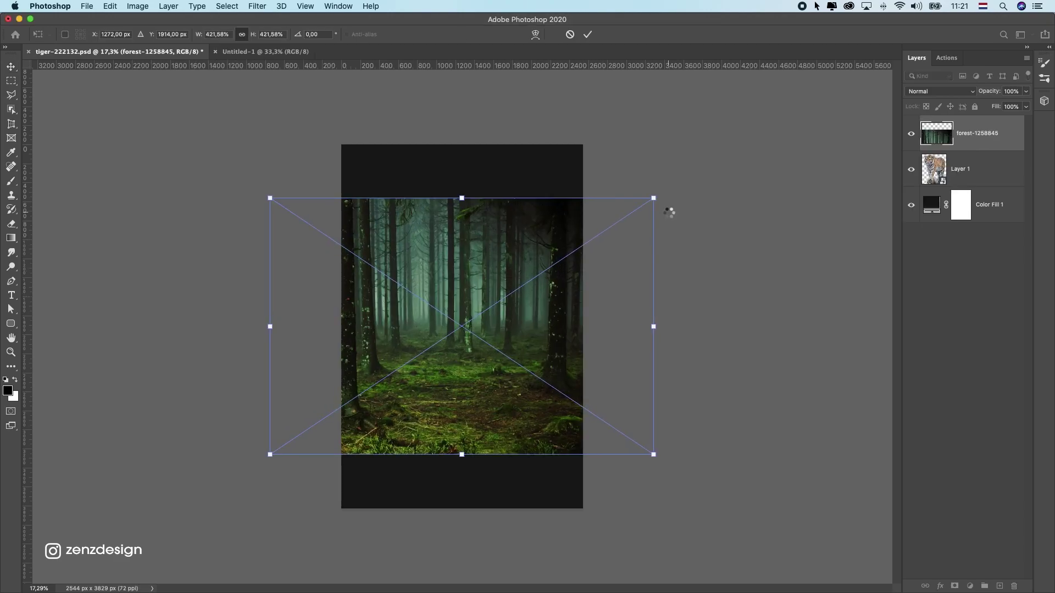
{"action": "key", "text": "Return"}
{"action": "left_click_drag", "start_coordinate": [1000, 140], "coordinate": [984, 187]}
Move the forest image up behind the tiger and scale it to about 474.68% so it reaches the canvas's upper edge
{"action": "left_click_drag", "start_coordinate": [524, 308], "coordinate": [527, 267]}
{"action": "key", "text": "super+t"}
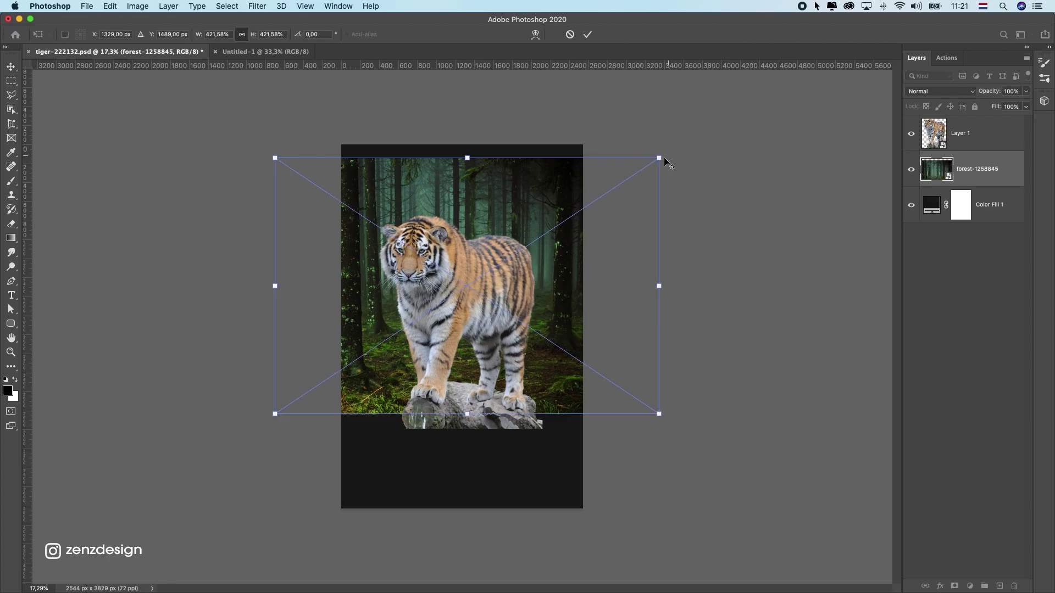
{"action": "left_click_drag", "start_coordinate": [659, 159], "coordinate": [689, 144]}
{"action": "left_click_drag", "start_coordinate": [609, 202], "coordinate": [586, 202]}
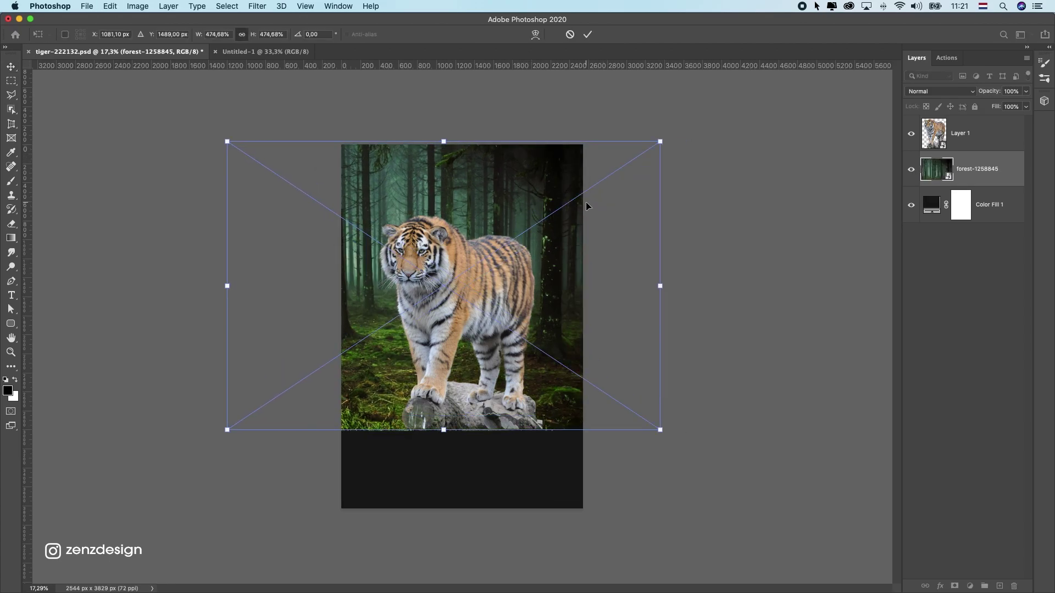
{"action": "key", "text": "Return"}
{"action": "key", "text": "Return"}
Reposition the forest image behind the tiger, and shift the tiger slightly to the right
{"action": "key", "text": "super+plus"}
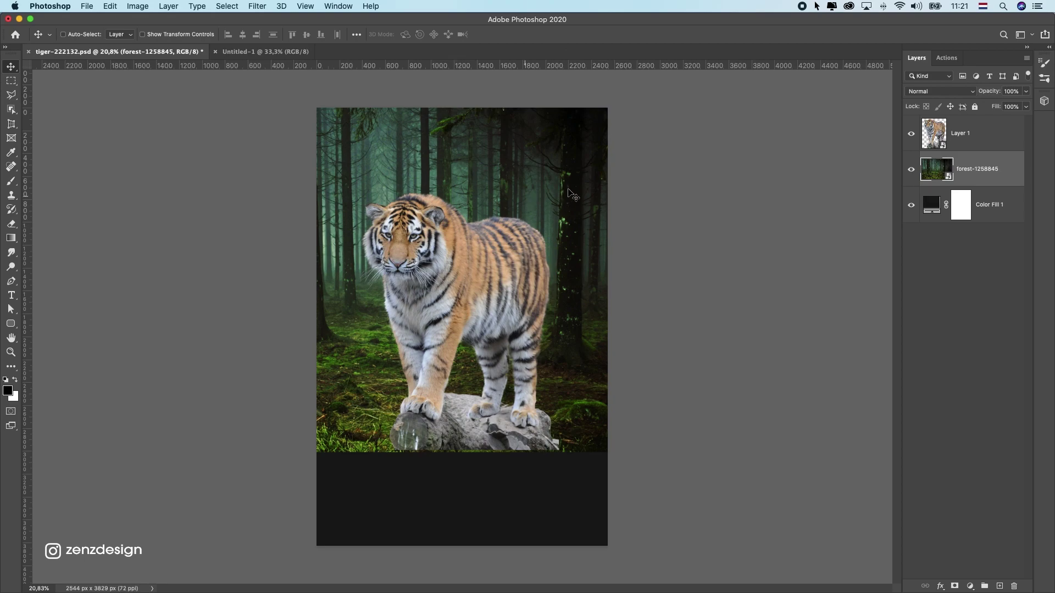
{"action": "left_click_drag", "start_coordinate": [571, 193], "coordinate": [547, 193]}
{"action": "mouse_move", "coordinate": [457, 221]}
{"action": "left_mouse_down"}
{"action": "mouse_move", "coordinate": [470, 228]}
{"action": "mouse_move", "coordinate": [441, 226]}
{"action": "left_mouse_up"}
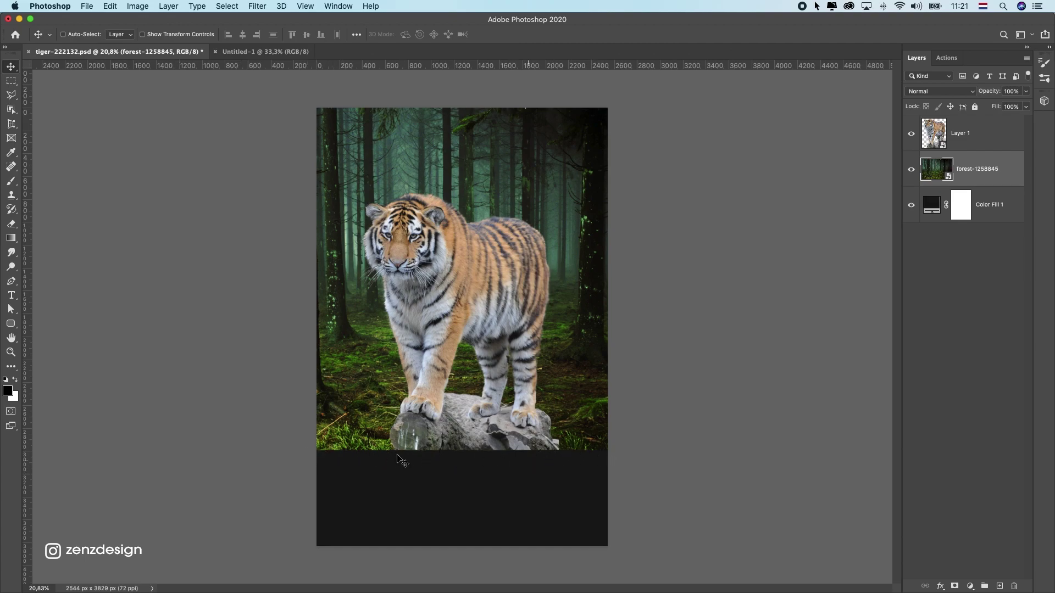
{"action": "left_click", "coordinate": [481, 262], "text": "super"}
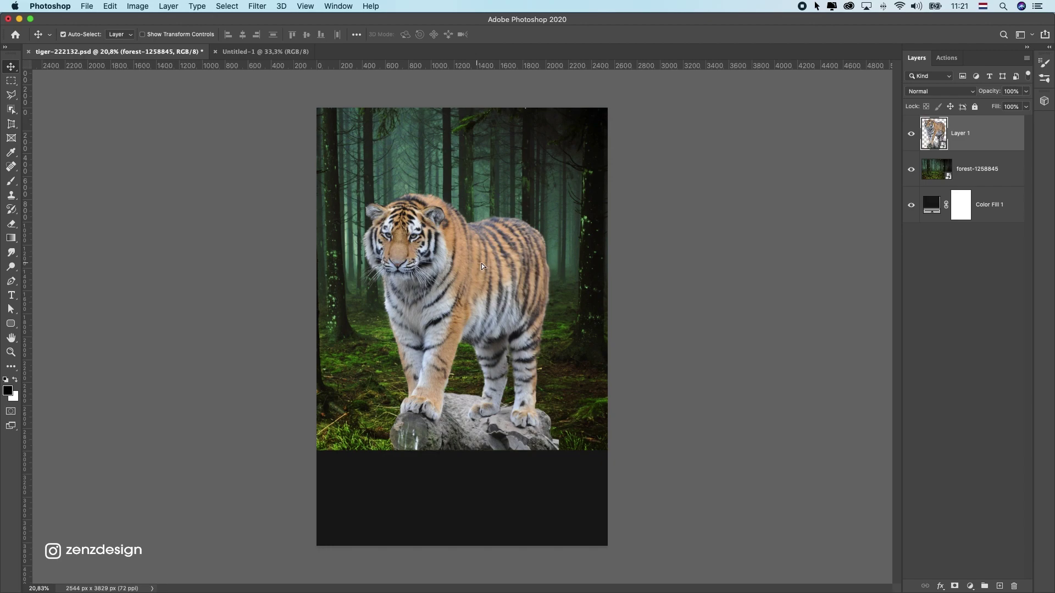
{"action": "left_click_drag", "start_coordinate": [481, 263], "coordinate": [498, 263]}
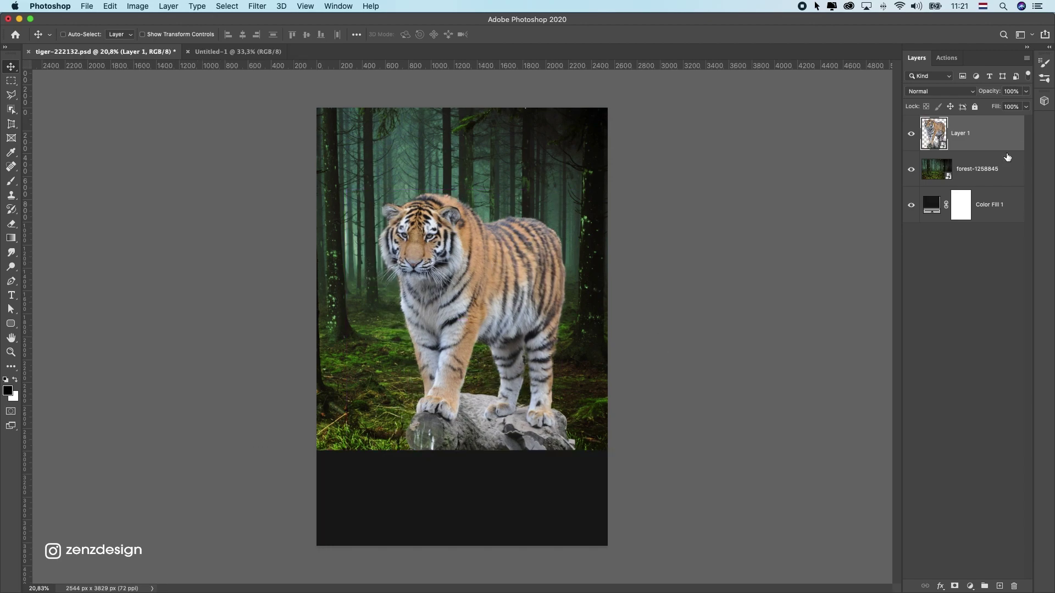
Add a Hue/Saturation adjustment clipped to the tiger layer and lower its Saturation to about -36
{"action": "left_click", "coordinate": [1008, 162]}
{"action": "left_click", "coordinate": [976, 137]}
{"action": "left_click", "coordinate": [971, 586]}
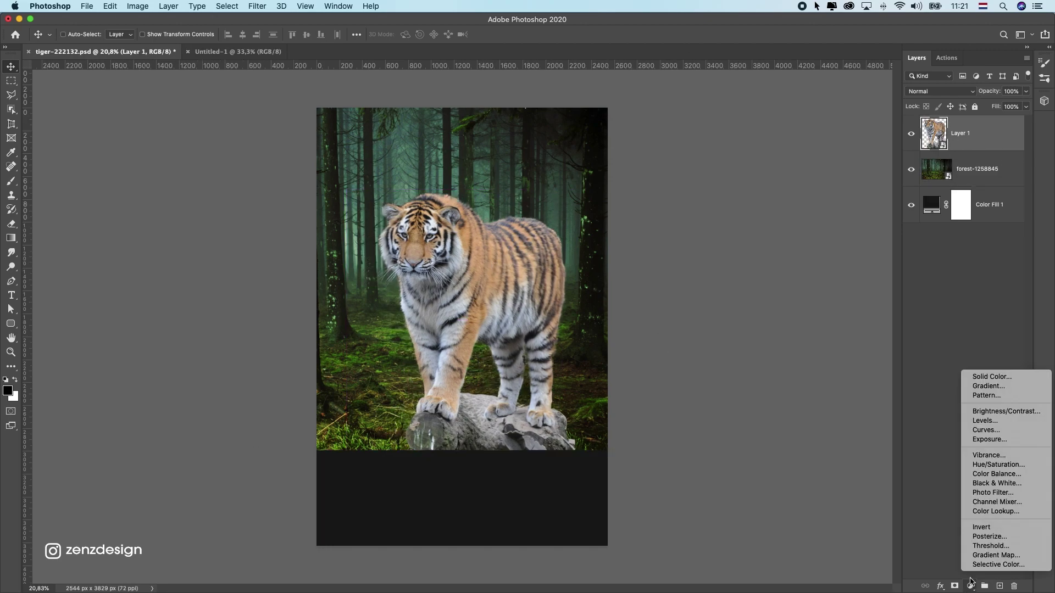
{"action": "left_click", "coordinate": [990, 467]}
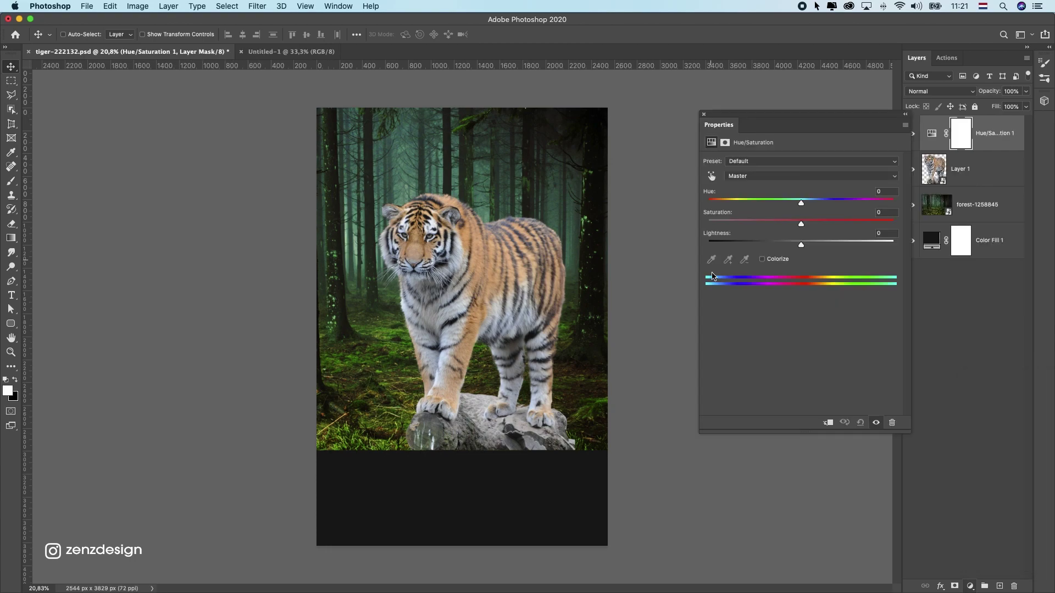
{"action": "left_click", "coordinate": [829, 423]}
{"action": "left_click", "coordinate": [777, 221]}
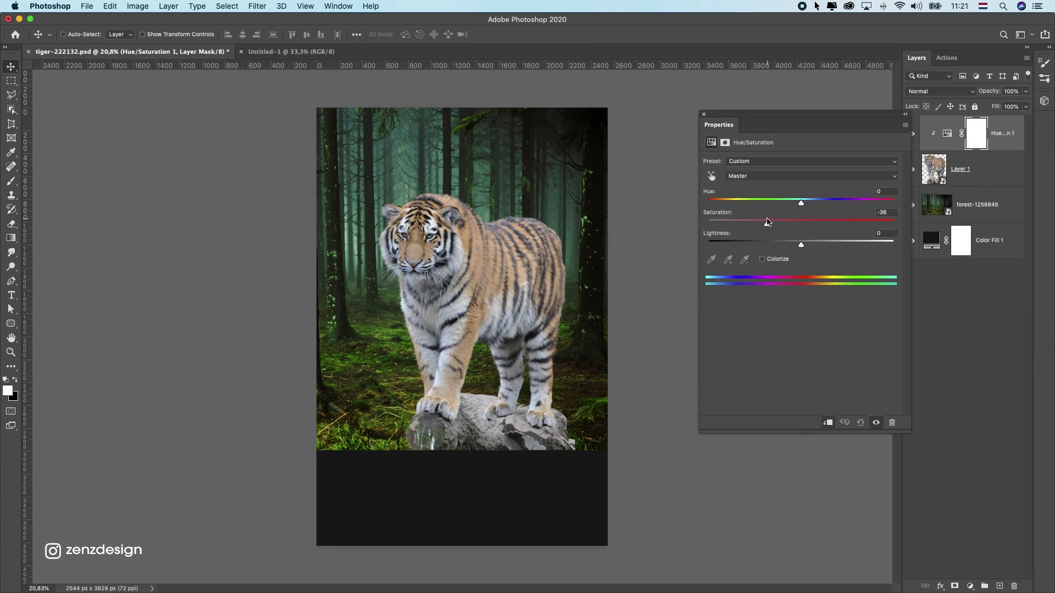
{"action": "left_click", "coordinate": [703, 115]}
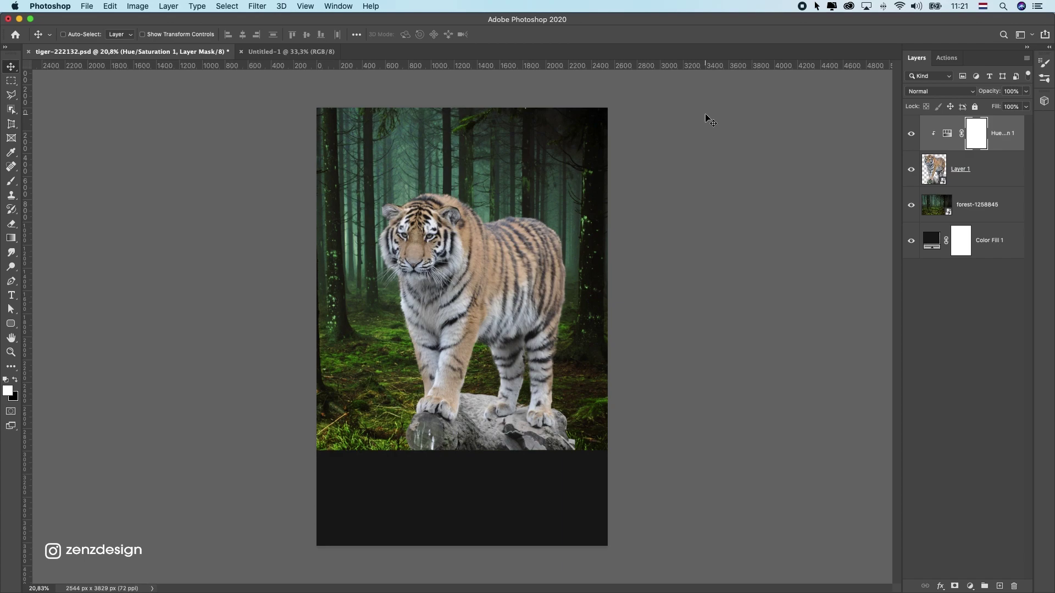
Darken the tiger with a clipped Curves adjustment, lowering the white point's output to 183 and mapping midtone input 150 to output 71
{"action": "left_click", "coordinate": [973, 575]}
{"action": "left_click", "coordinate": [970, 587]}
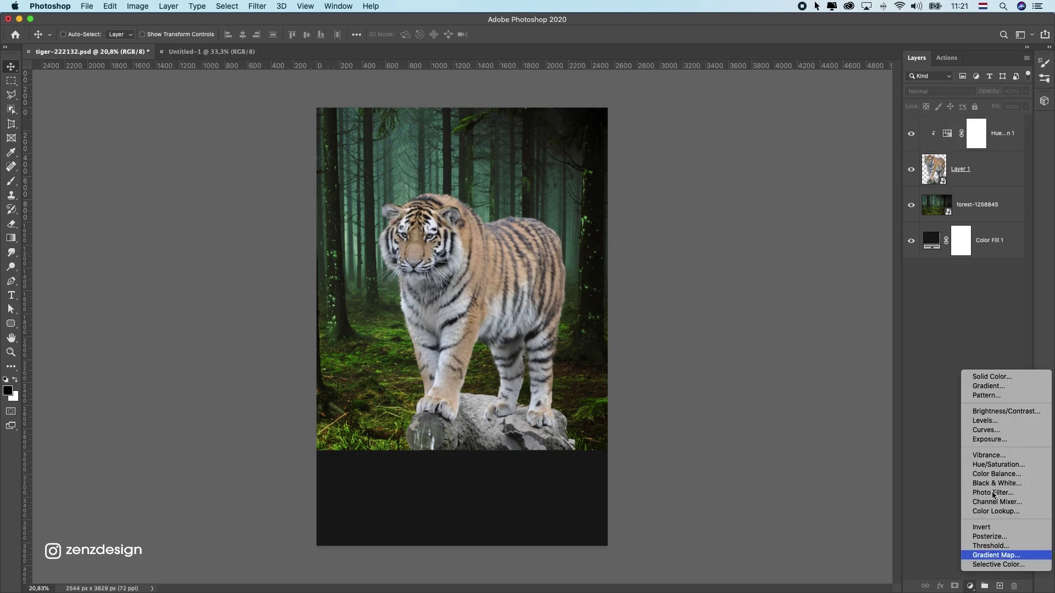
{"action": "left_click", "coordinate": [1001, 430]}
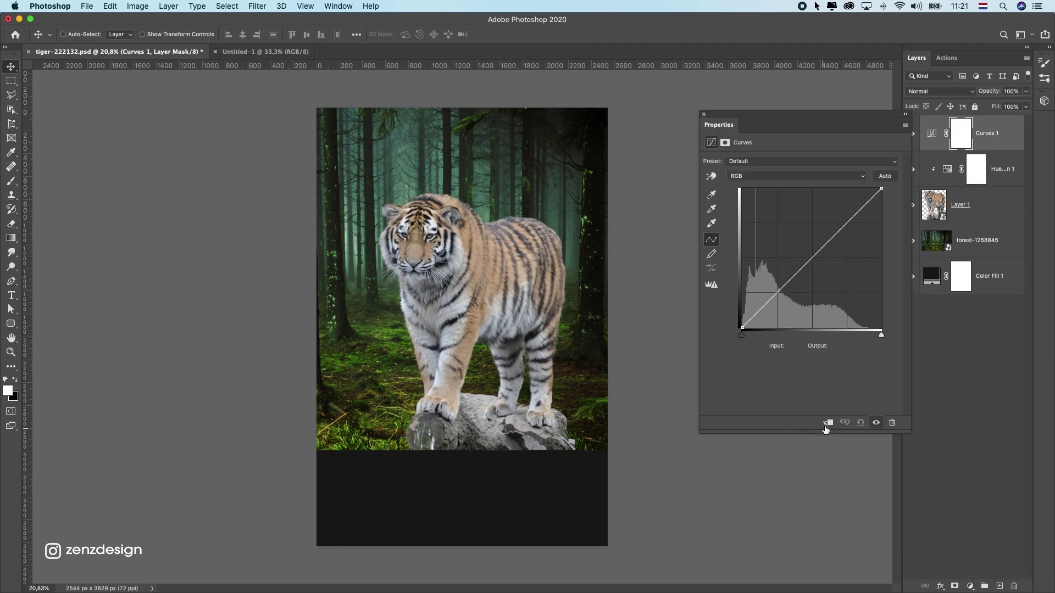
{"action": "left_click", "coordinate": [828, 423]}
{"action": "left_click_drag", "start_coordinate": [881, 188], "coordinate": [895, 227]}
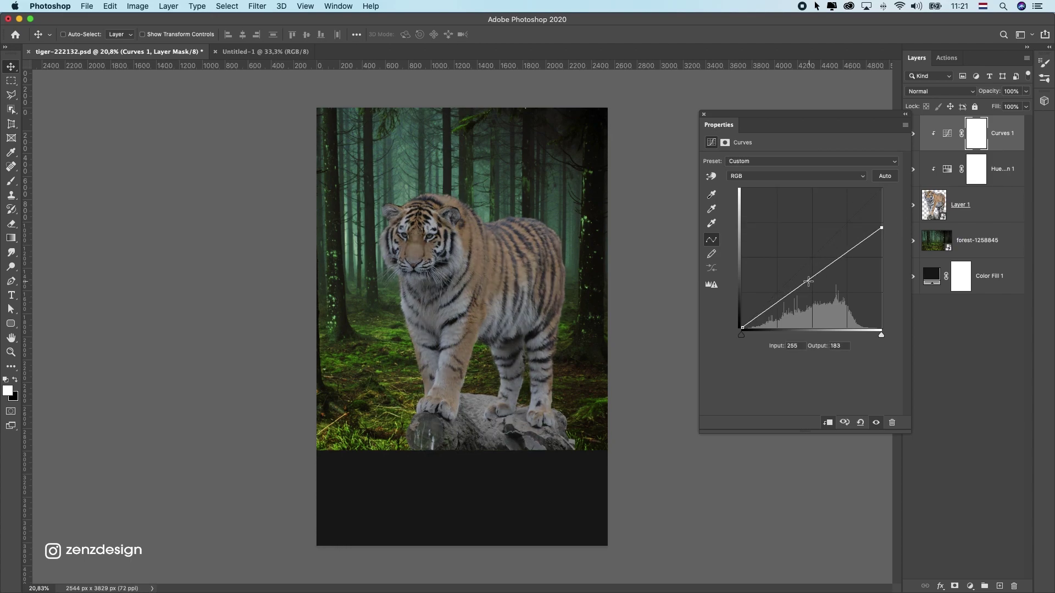
{"action": "left_click_drag", "start_coordinate": [811, 279], "coordinate": [824, 289]}
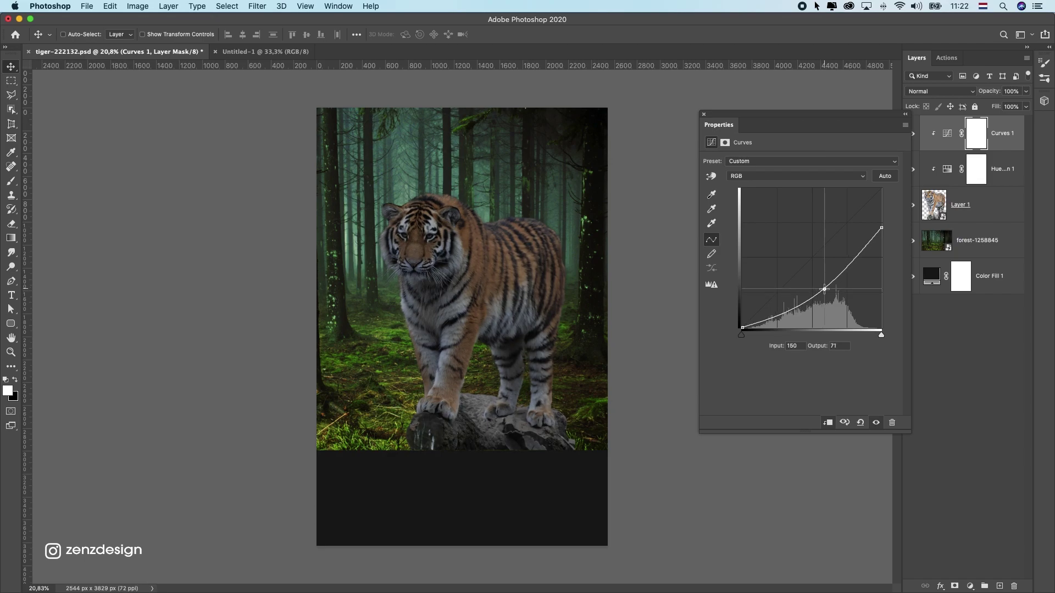
{"action": "left_click", "coordinate": [704, 114]}
Apply the Camera Raw Filter to the tiger layer with sharpening Amount about 96 and Luminance noise reduction 10
{"action": "scroll", "coordinate": [392, 266], "scroll_direction": "up", "scroll_amount": 5}
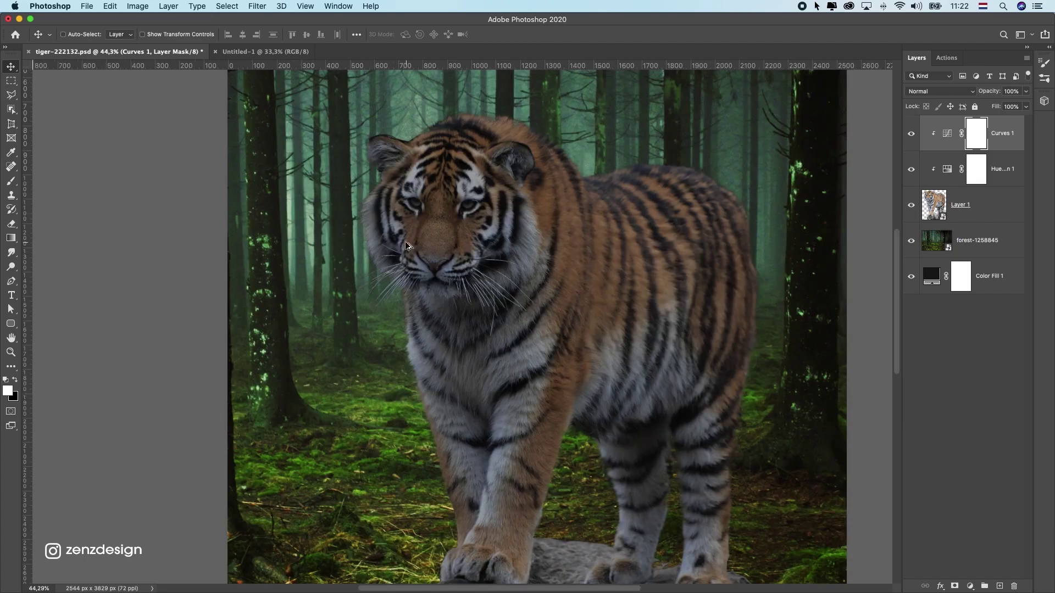
{"action": "left_click_drag", "start_coordinate": [600, 163], "coordinate": [548, 174]}
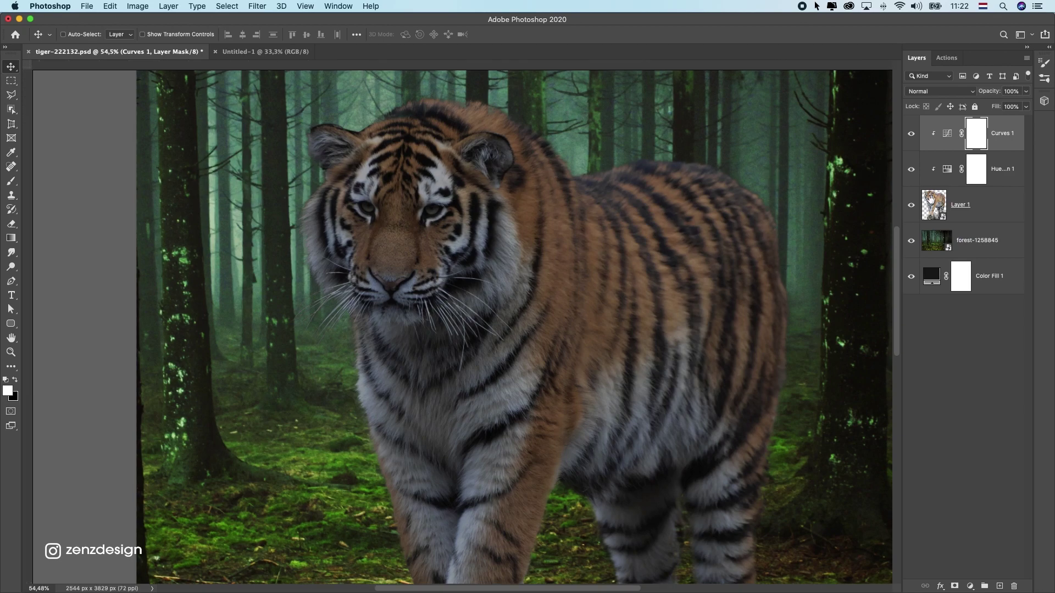
{"action": "left_click", "coordinate": [978, 204]}
{"action": "left_click", "coordinate": [305, 6]}
{"action": "mouse_move", "coordinate": [260, 7]}
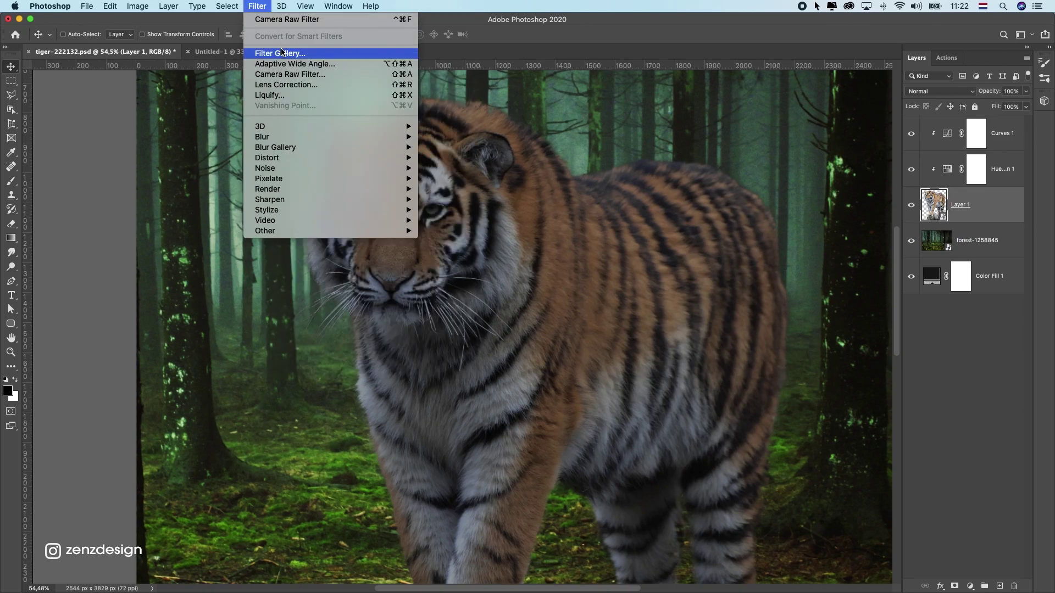
{"action": "left_click", "coordinate": [295, 20]}
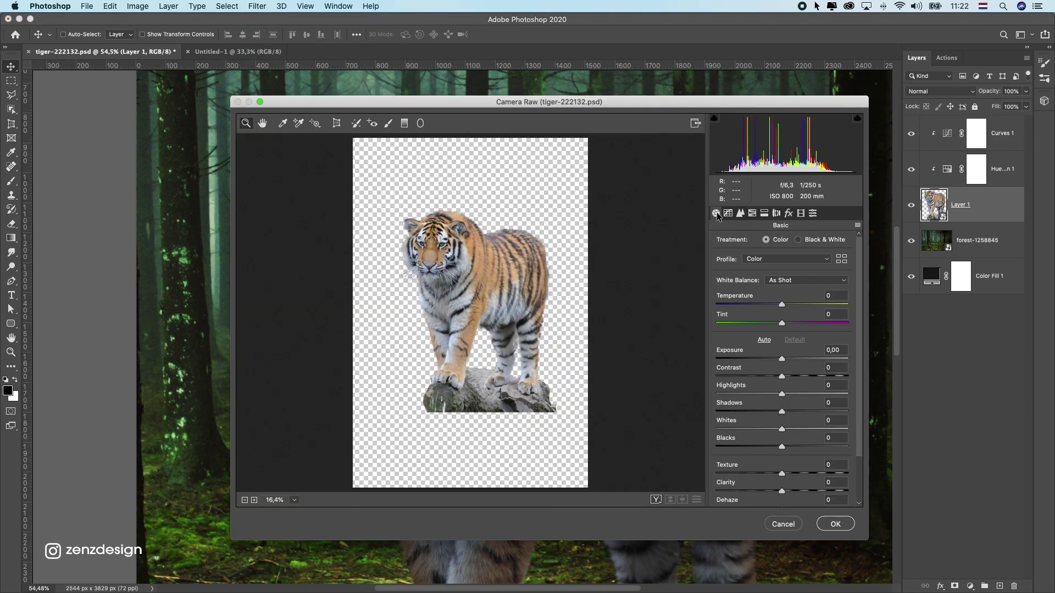
{"action": "left_click_drag", "start_coordinate": [506, 277], "coordinate": [790, 313]}
{"action": "left_click", "coordinate": [740, 212]}
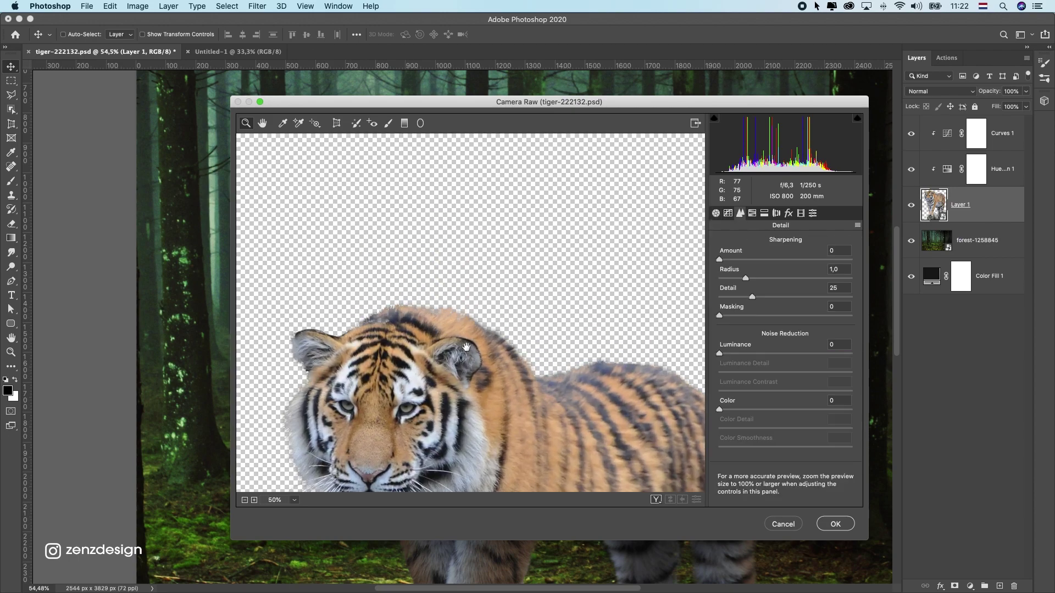
{"action": "left_click_drag", "start_coordinate": [467, 347], "coordinate": [517, 218]}
{"action": "left_click_drag", "start_coordinate": [739, 261], "coordinate": [806, 257]}
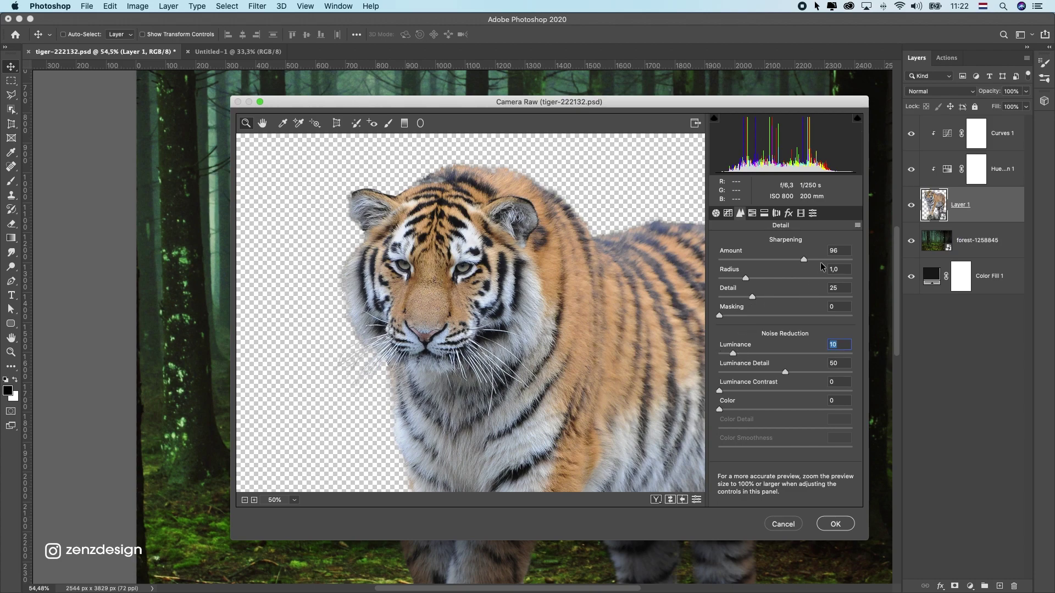
{"action": "left_click_drag", "start_coordinate": [810, 258], "coordinate": [802, 259]}
{"action": "left_click", "coordinate": [829, 526]}
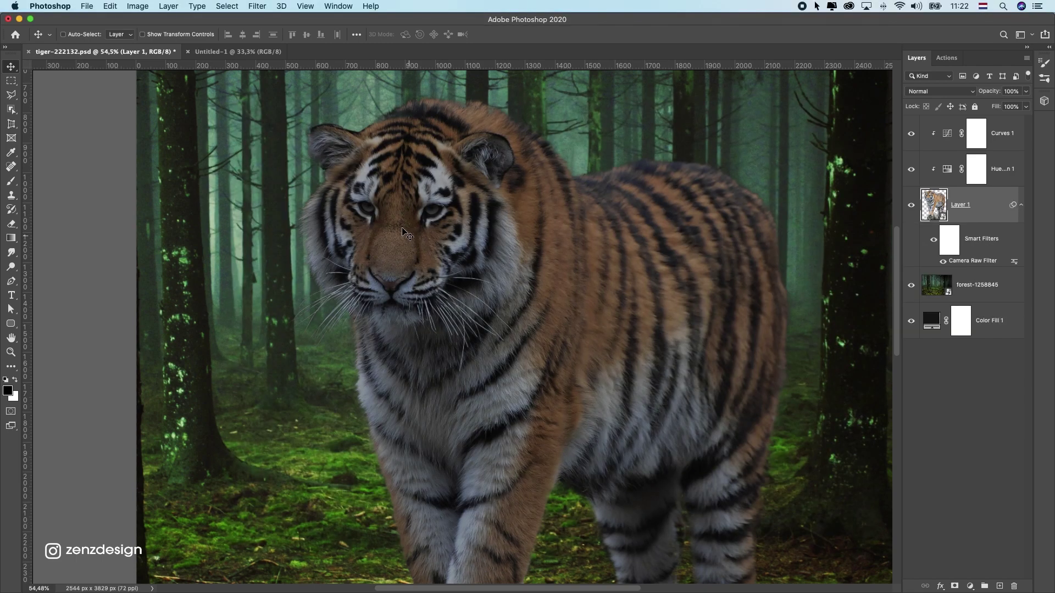
Add a Hue/Saturation adjustment clipped to the forest layer with Saturation about -35 and Hue about -6
{"action": "scroll", "coordinate": [406, 233], "scroll_direction": "up", "scroll_amount": 5}
{"action": "scroll", "coordinate": [402, 220], "scroll_direction": "down", "scroll_amount": 5}
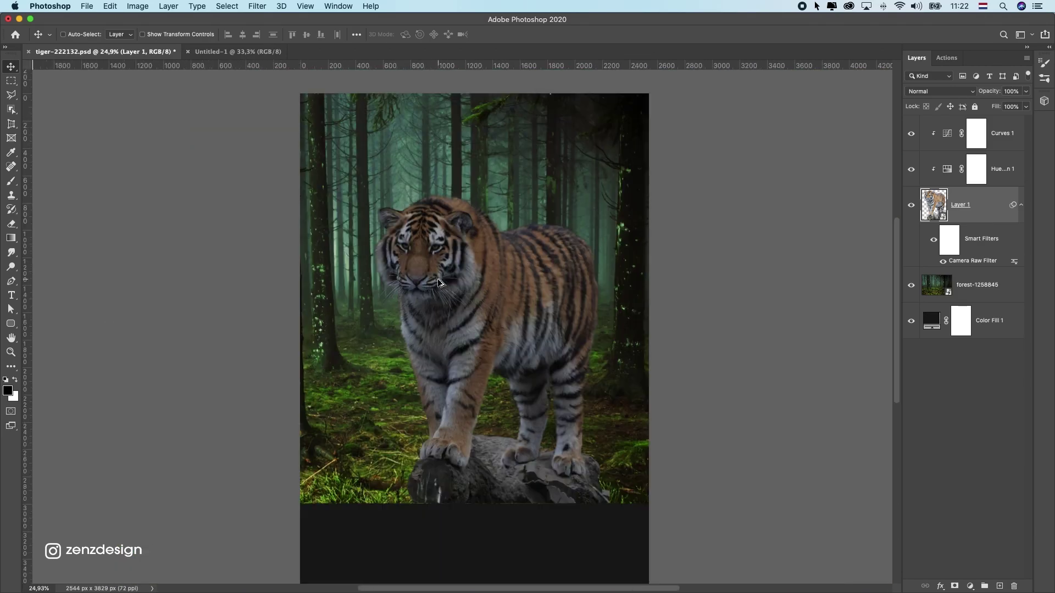
{"action": "scroll", "coordinate": [504, 285], "scroll_direction": "up", "scroll_amount": 1}
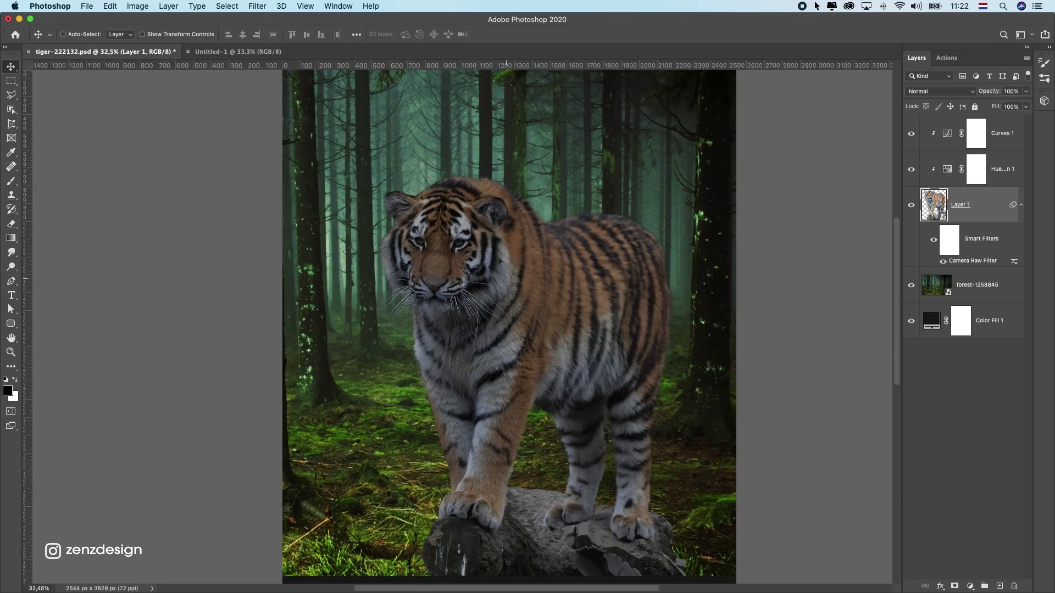
{"action": "left_click", "coordinate": [989, 297]}
{"action": "scroll", "coordinate": [599, 324], "scroll_direction": "down", "scroll_amount": 1}
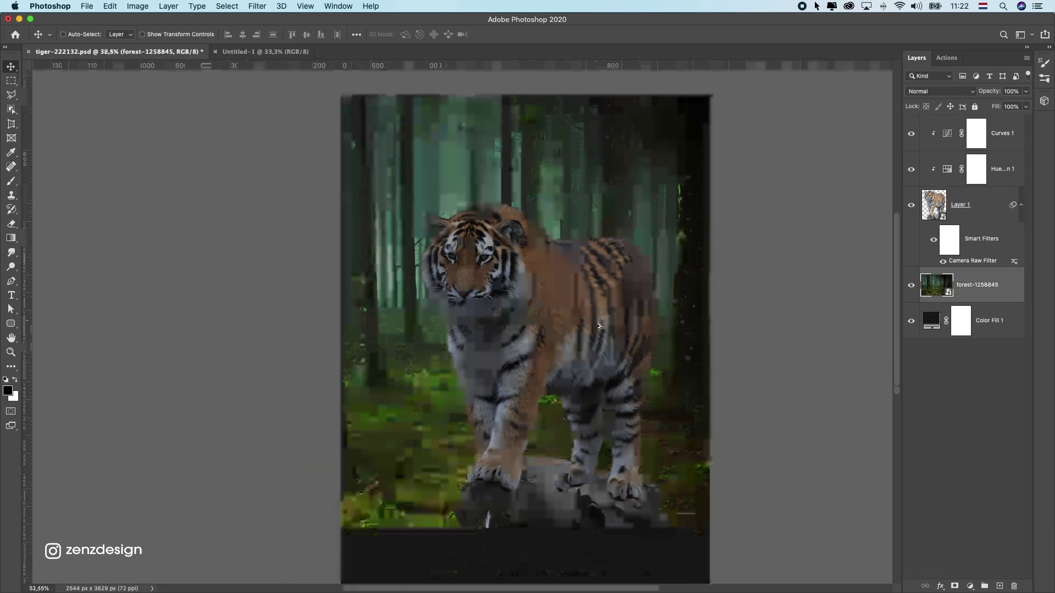
{"action": "left_click", "coordinate": [971, 586]}
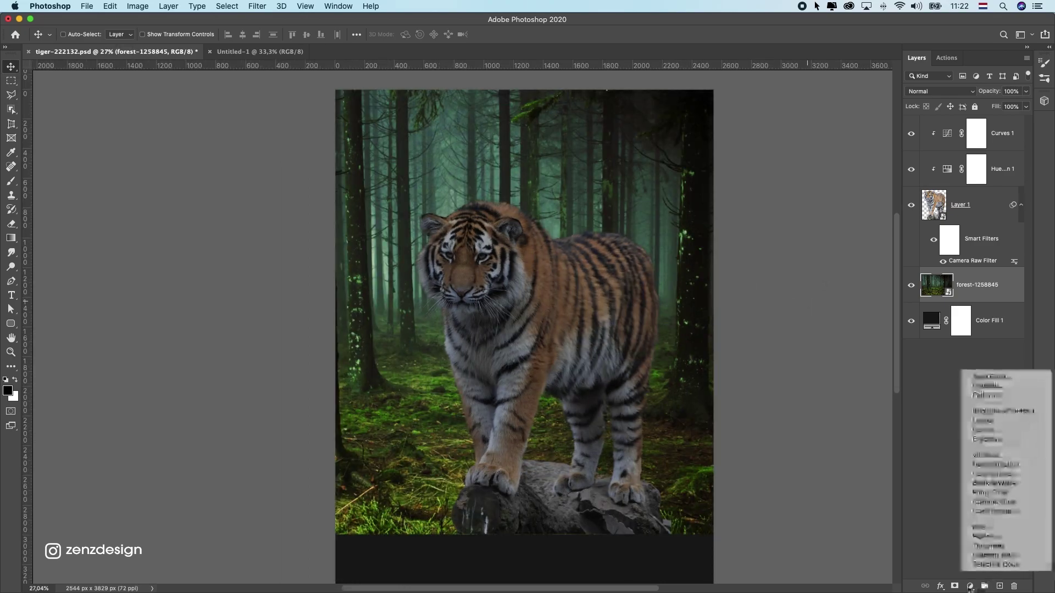
{"action": "left_click", "coordinate": [1006, 463]}
{"action": "left_click", "coordinate": [833, 422]}
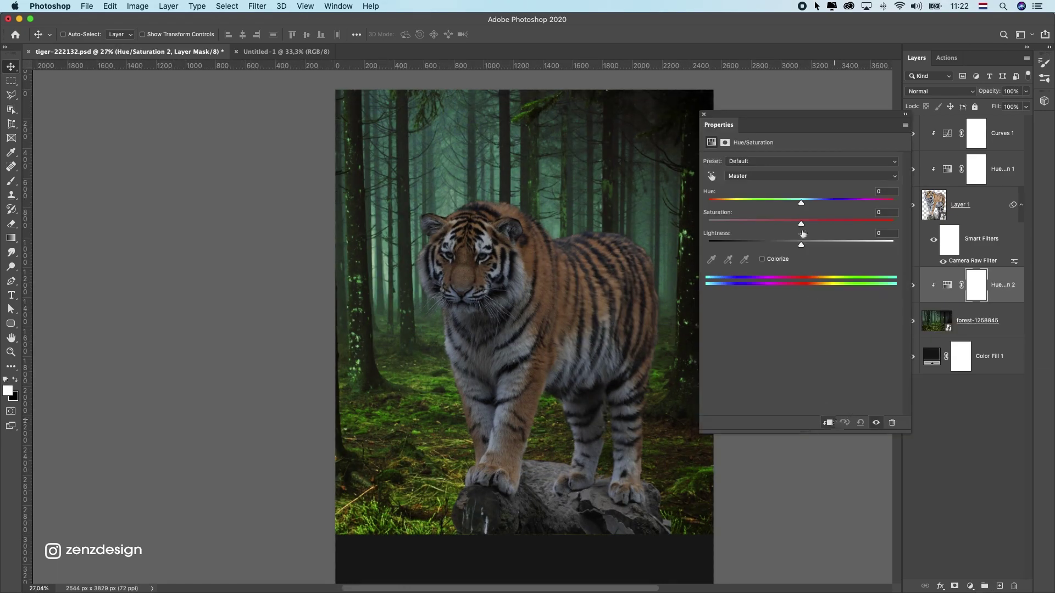
{"action": "left_click_drag", "start_coordinate": [783, 226], "coordinate": [755, 230]}
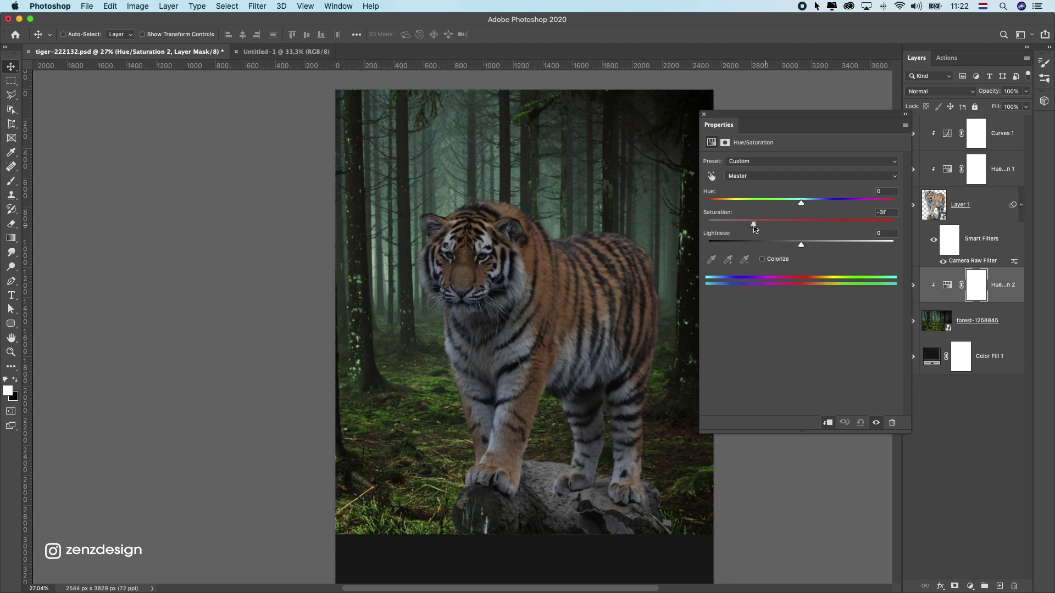
{"action": "mouse_move", "coordinate": [801, 204]}
{"action": "left_mouse_down"}
{"action": "mouse_move", "coordinate": [814, 205]}
{"action": "mouse_move", "coordinate": [787, 205]}
{"action": "left_mouse_up"}
{"action": "scroll", "coordinate": [426, 305], "scroll_direction": "down", "scroll_amount": 5}
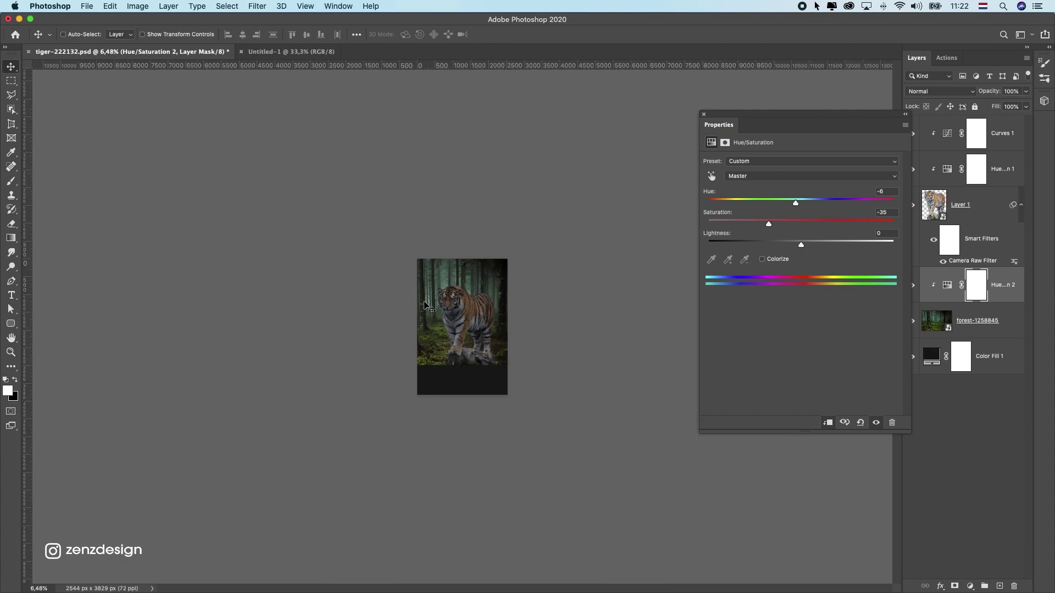
{"action": "left_click", "coordinate": [702, 116]}
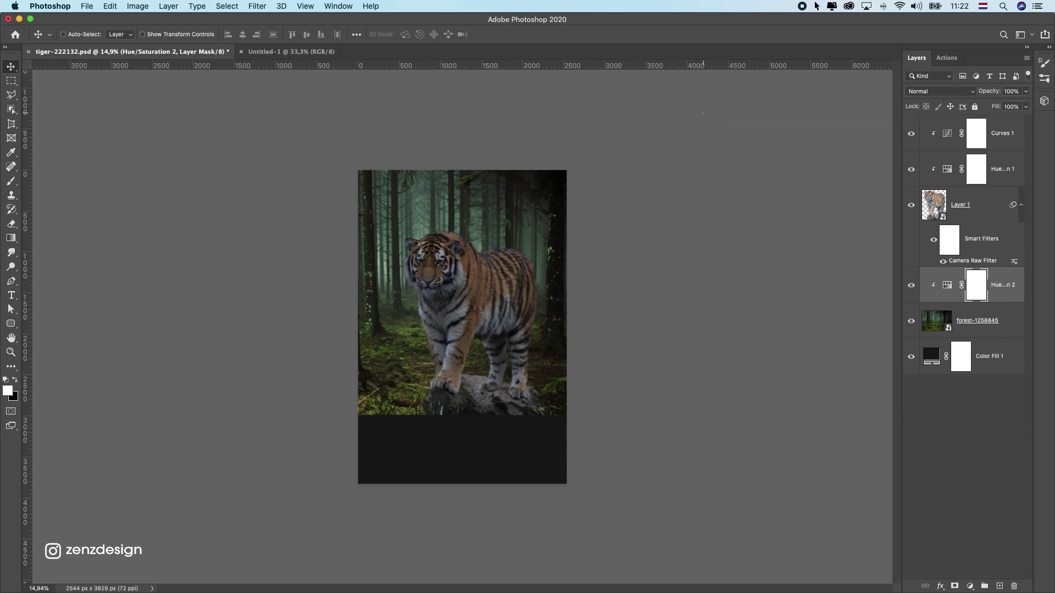
Add a brightening Curves adjustment clipped above the tiger's existing adjustments, moving the white point to input about 174, and invert its mask to black
{"action": "scroll", "coordinate": [469, 234], "scroll_direction": "up", "scroll_amount": 4}
{"action": "scroll", "coordinate": [470, 233], "scroll_direction": "down", "scroll_amount": 2}
{"action": "left_click", "coordinate": [1019, 201]}
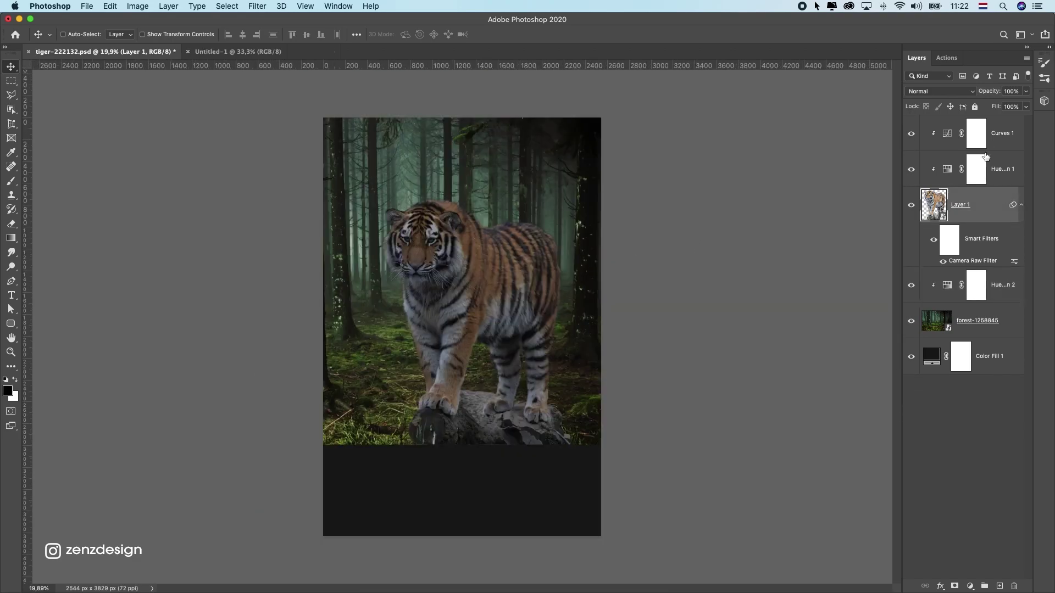
{"action": "left_click", "coordinate": [986, 137]}
{"action": "left_click", "coordinate": [969, 587]}
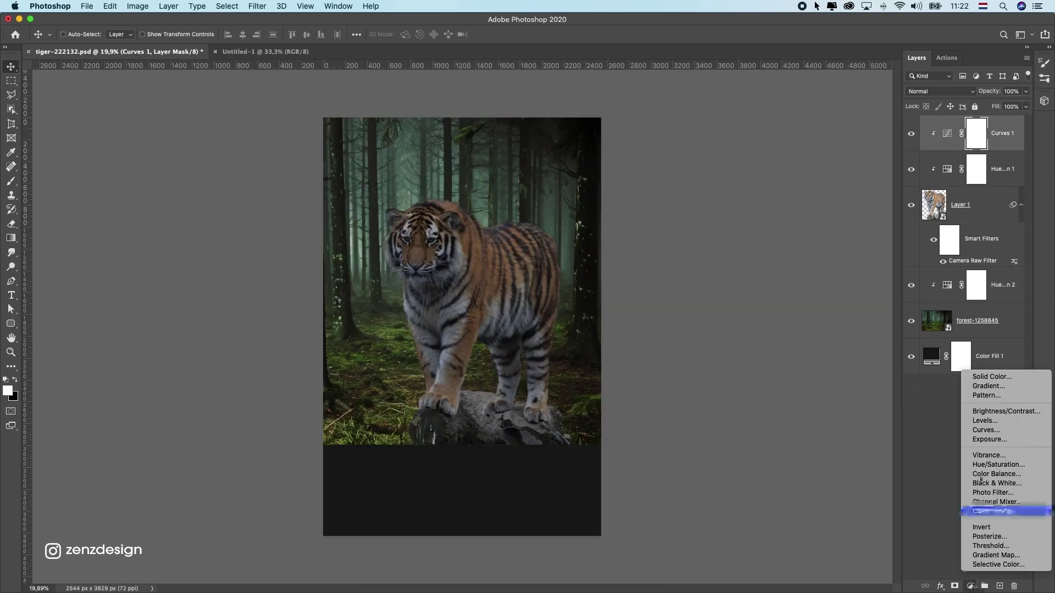
{"action": "left_click", "coordinate": [989, 430]}
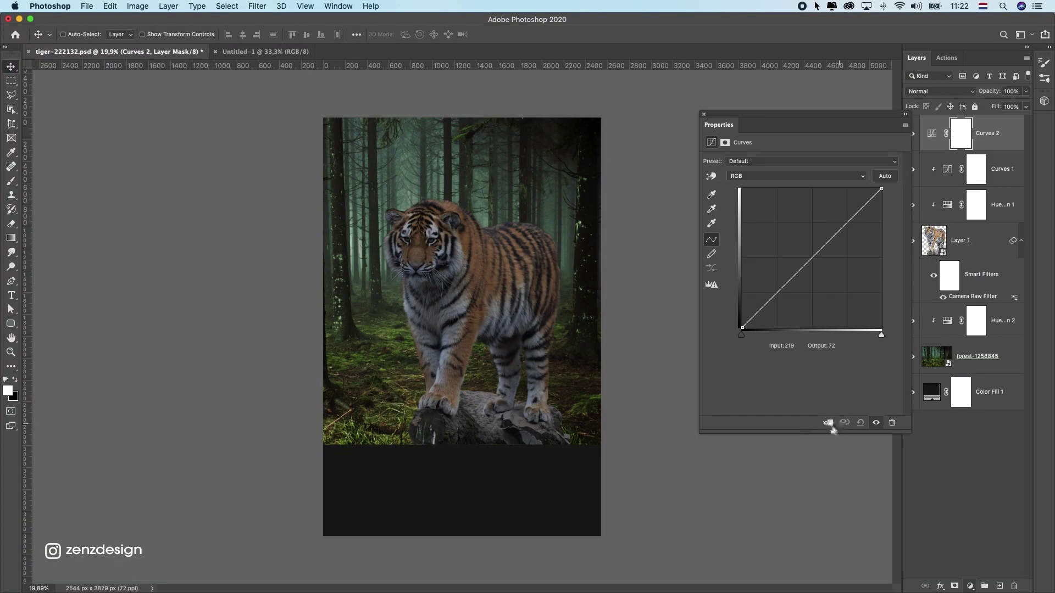
{"action": "mouse_move", "coordinate": [839, 189]}
{"action": "left_mouse_down"}
{"action": "mouse_move", "coordinate": [822, 189]}
{"action": "mouse_move", "coordinate": [834, 178]}
{"action": "left_mouse_up"}
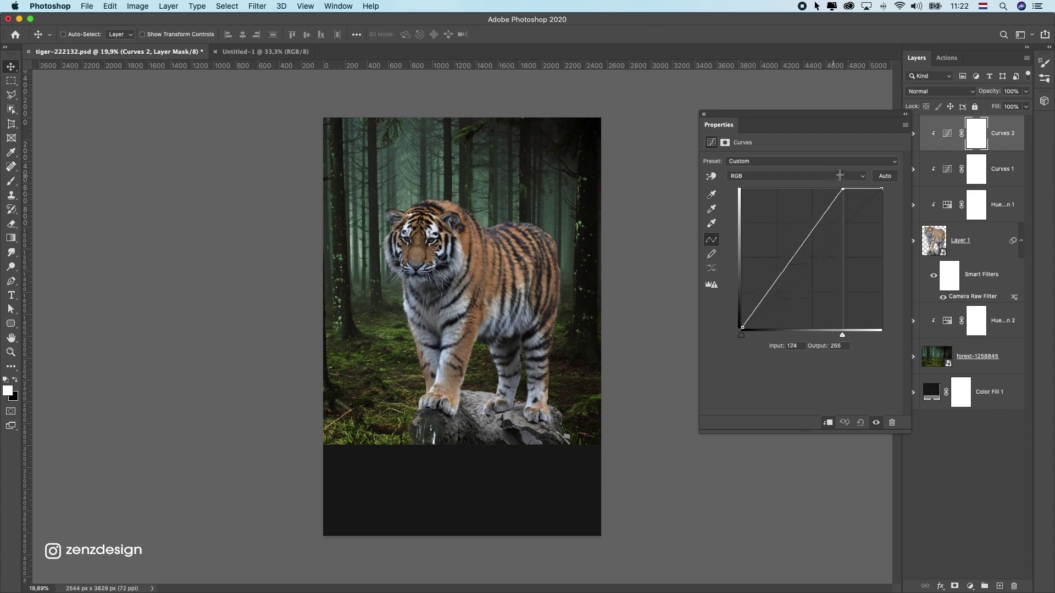
{"action": "left_click", "coordinate": [981, 138]}
{"action": "key", "text": "super+i"}
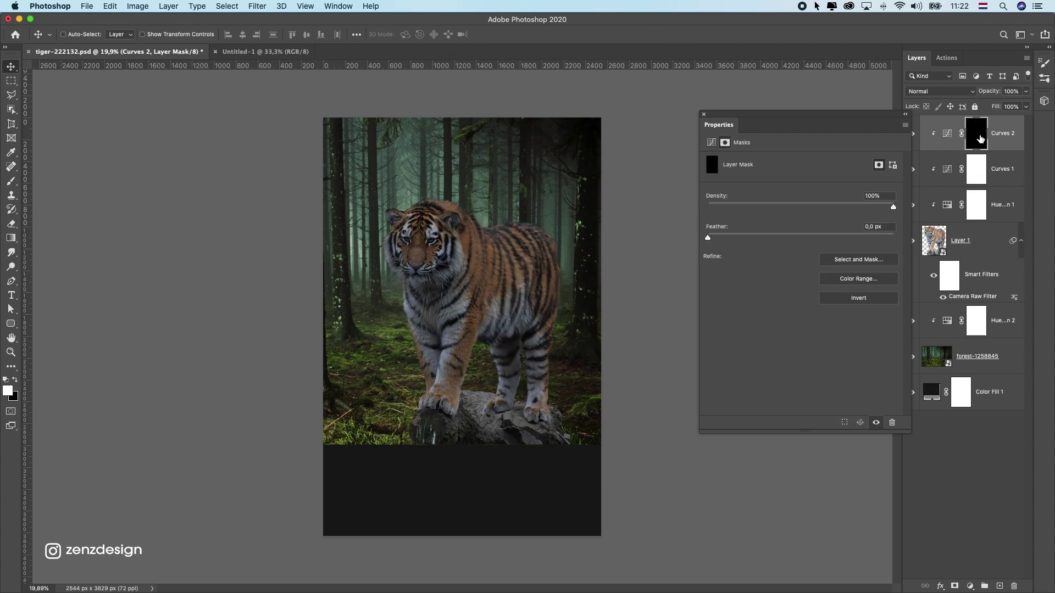
Paint white on the brightening Curves mask along the left edges of the tiger's face and body and along its upper outline
{"action": "scroll", "coordinate": [428, 312], "scroll_direction": "up", "scroll_amount": 5}
{"action": "left_click", "coordinate": [12, 190]}
{"action": "left_click", "coordinate": [11, 181]}
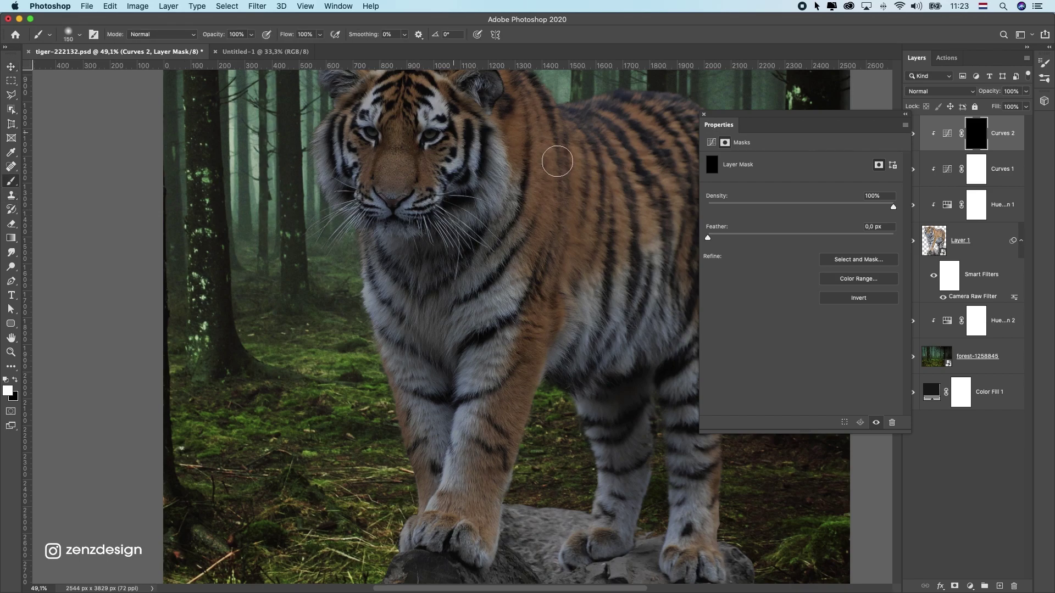
{"action": "mouse_move", "coordinate": [352, 334]}
{"action": "left_mouse_down"}
{"action": "mouse_move", "coordinate": [357, 250]}
{"action": "mouse_move", "coordinate": [343, 216]}
{"action": "mouse_move", "coordinate": [363, 273]}
{"action": "mouse_move", "coordinate": [337, 233]}
{"action": "mouse_move", "coordinate": [316, 110]}
{"action": "left_mouse_up"}
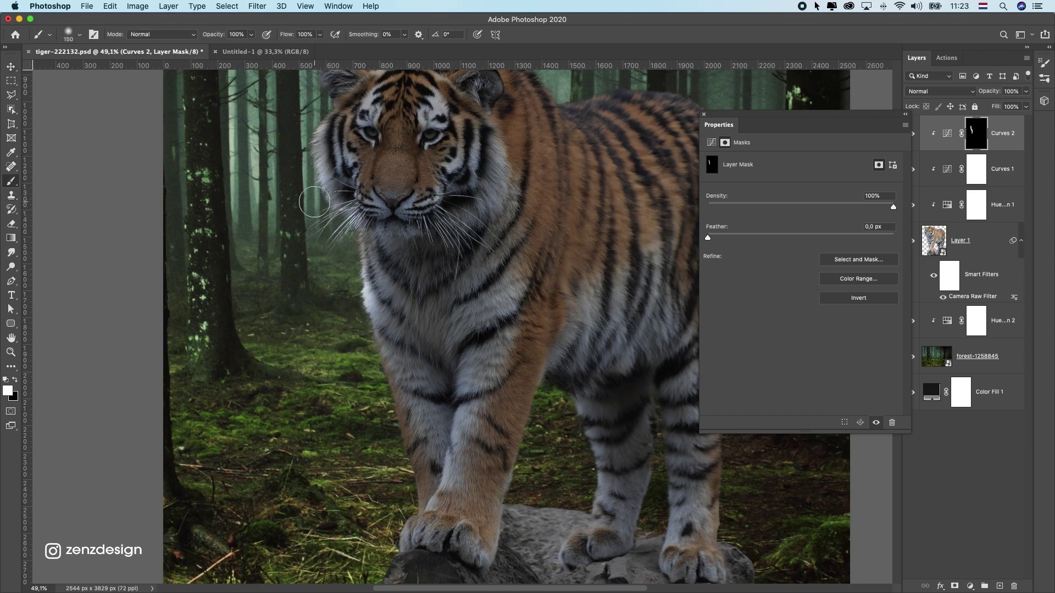
{"action": "scroll", "coordinate": [315, 220], "scroll_direction": "up", "scroll_amount": 3}
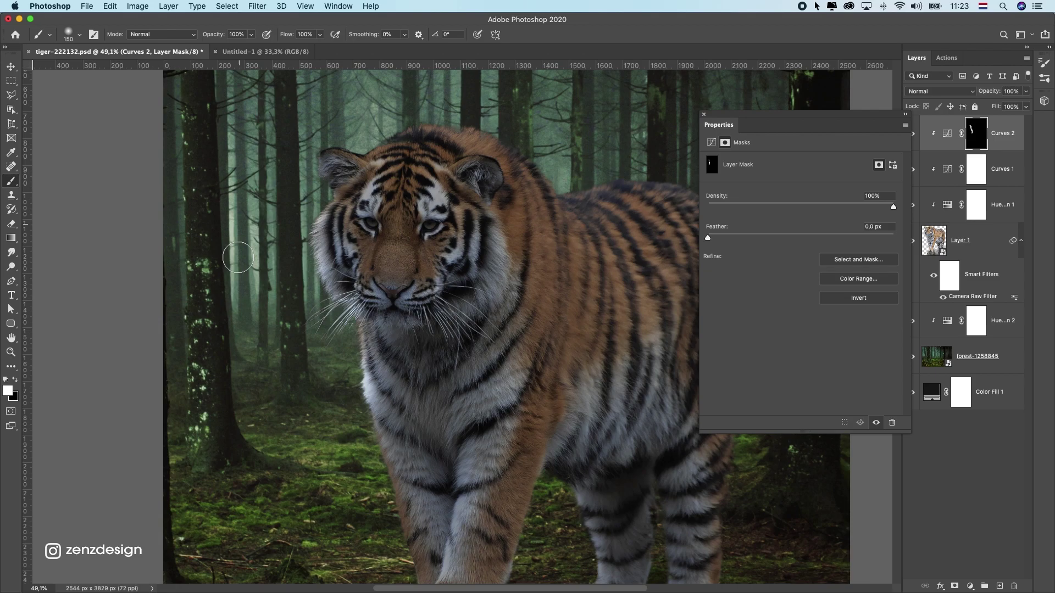
{"action": "left_click_drag", "start_coordinate": [330, 199], "coordinate": [315, 129]}
{"action": "mouse_move", "coordinate": [414, 106]}
{"action": "left_mouse_down"}
{"action": "mouse_move", "coordinate": [500, 126]}
{"action": "mouse_move", "coordinate": [402, 115]}
{"action": "mouse_move", "coordinate": [530, 132]}
{"action": "mouse_move", "coordinate": [613, 193]}
{"action": "mouse_move", "coordinate": [568, 183]}
{"action": "mouse_move", "coordinate": [649, 159]}
{"action": "mouse_move", "coordinate": [599, 183]}
{"action": "left_mouse_up"}
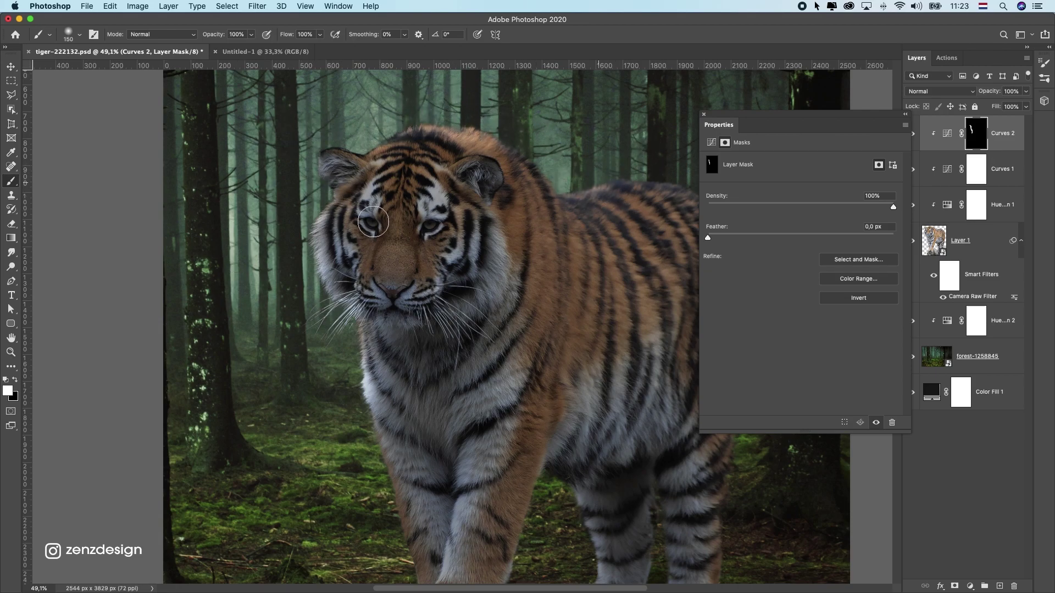
{"action": "left_click_drag", "start_coordinate": [374, 221], "coordinate": [335, 383]}
Try painting light on the Curves mask along the tiger's hind leg with a smaller brush, and undo the strokes
{"action": "scroll", "coordinate": [352, 357], "scroll_direction": "down", "scroll_amount": 5}
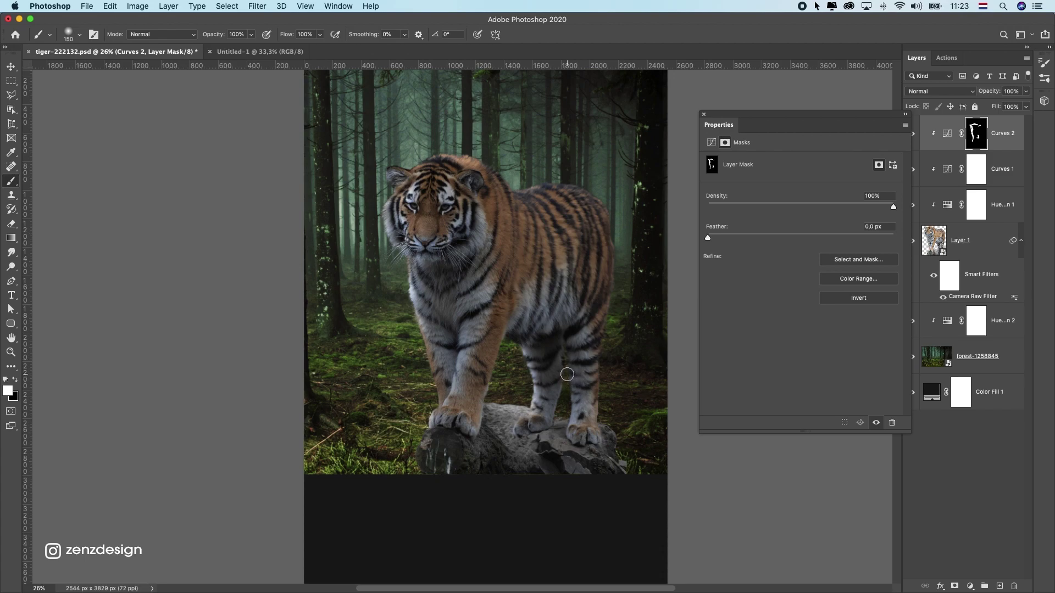
{"action": "left_click_drag", "start_coordinate": [569, 417], "coordinate": [565, 361]}
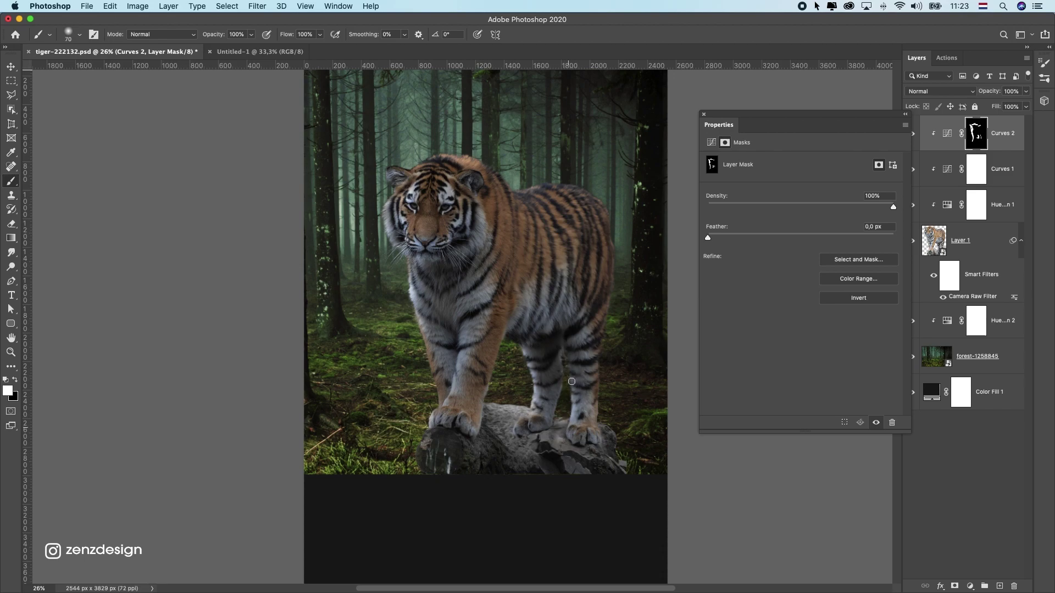
{"action": "key", "text": "super+z"}
{"action": "key", "text": "super+z"}
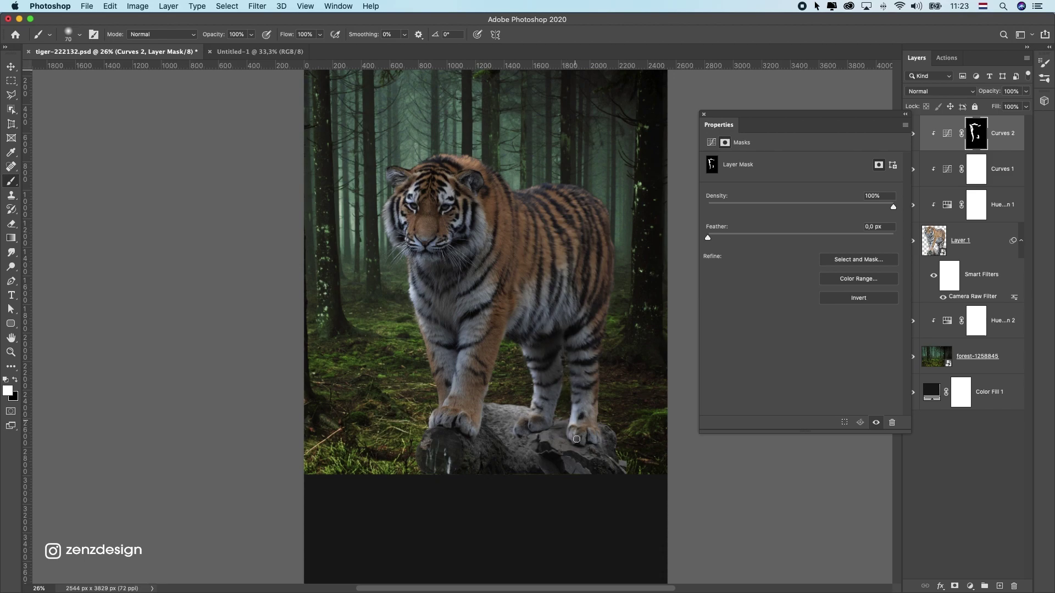
{"action": "key", "text": "super+z"}
{"action": "key", "text": "super+z"}
Paint light onto the tiger's paws and the rock on the Curves mask with a 125 px brush, undoing unwanted strokes
{"action": "key", "text": "]"}
{"action": "key", "text": "]"}
{"action": "key", "text": "]"}
{"action": "key", "text": "]"}
{"action": "left_click_drag", "start_coordinate": [579, 424], "coordinate": [601, 438]}
{"action": "key", "text": "super+z"}
{"action": "left_click", "coordinate": [526, 421]}
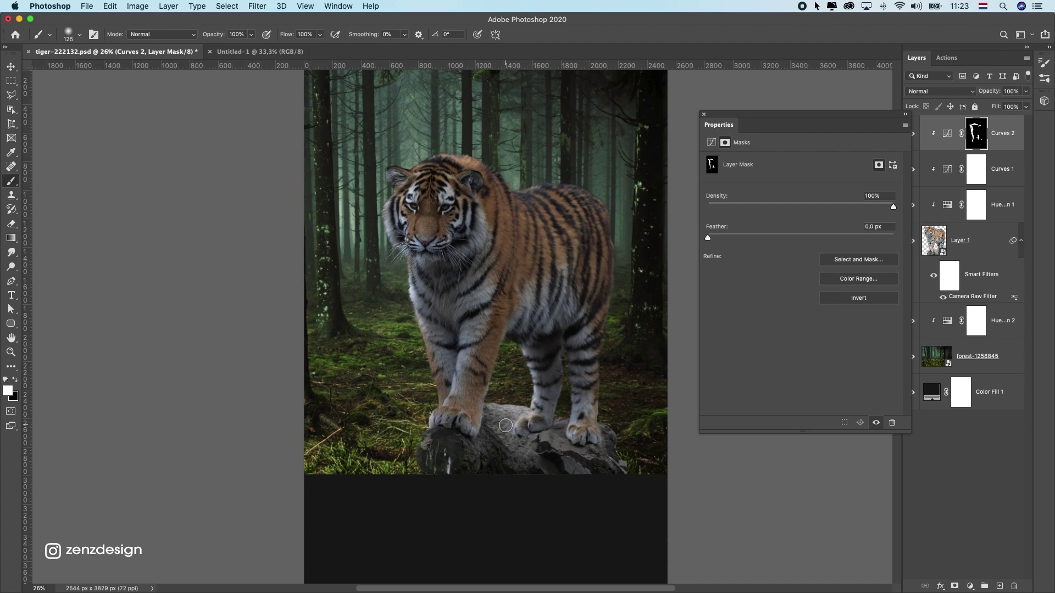
{"action": "left_click_drag", "start_coordinate": [506, 426], "coordinate": [515, 421]}
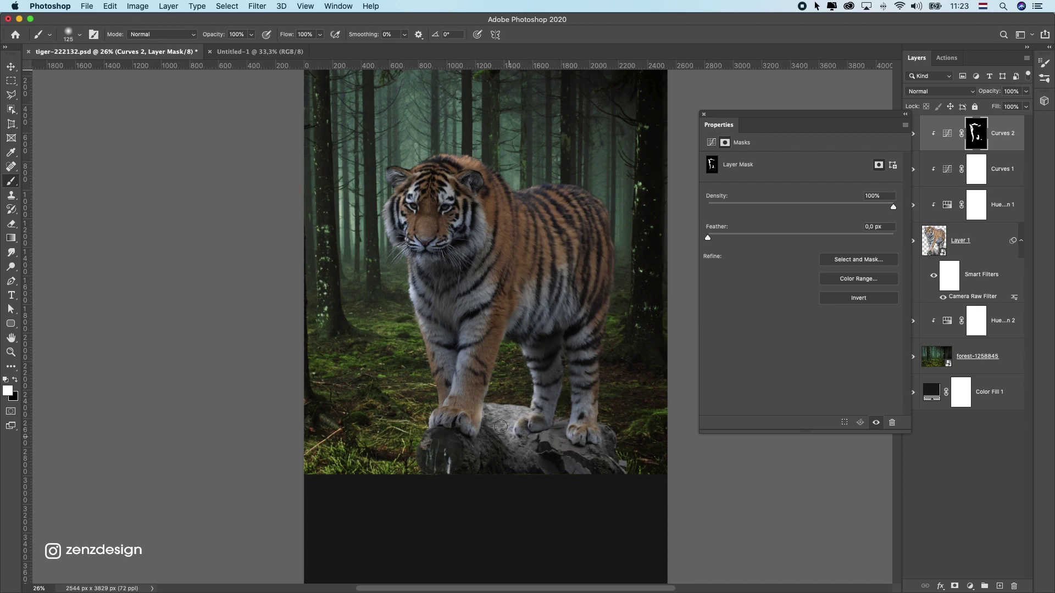
{"action": "key", "text": "super+z"}
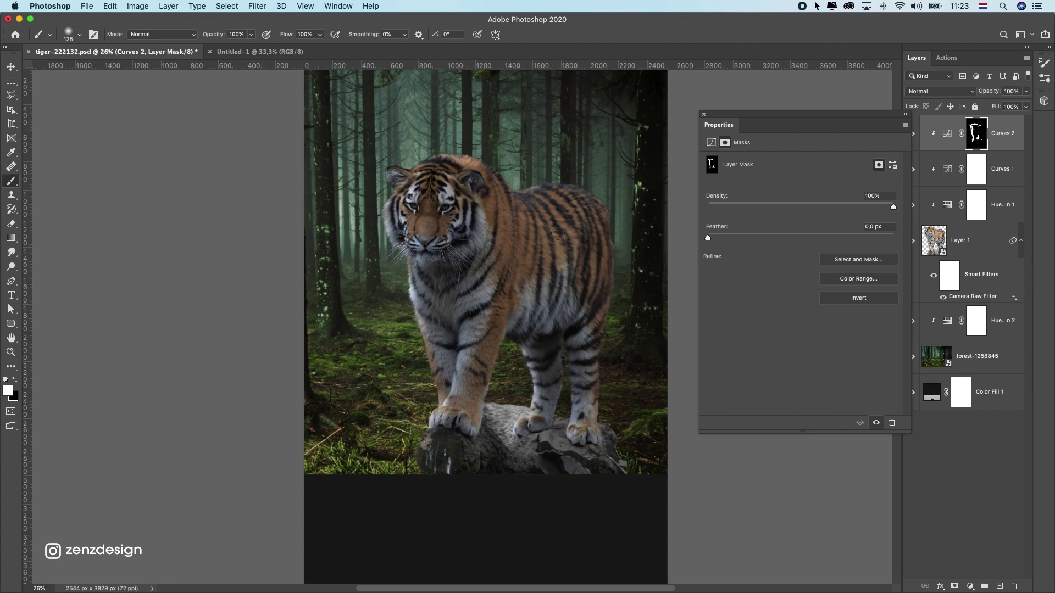
{"action": "key", "text": "super+z"}
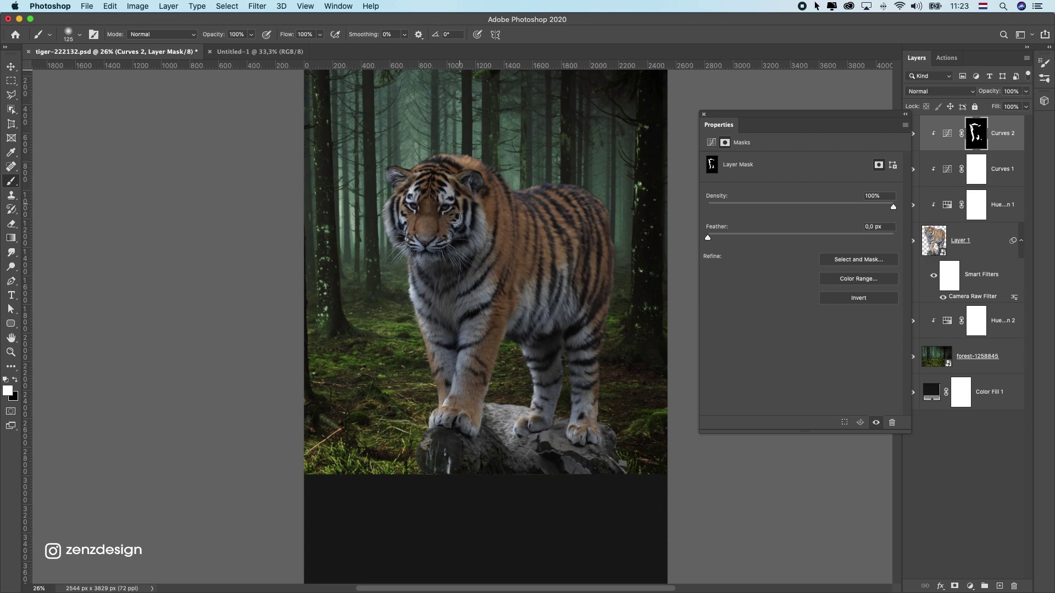
{"action": "scroll", "coordinate": [412, 208], "scroll_direction": "up", "scroll_amount": 4}
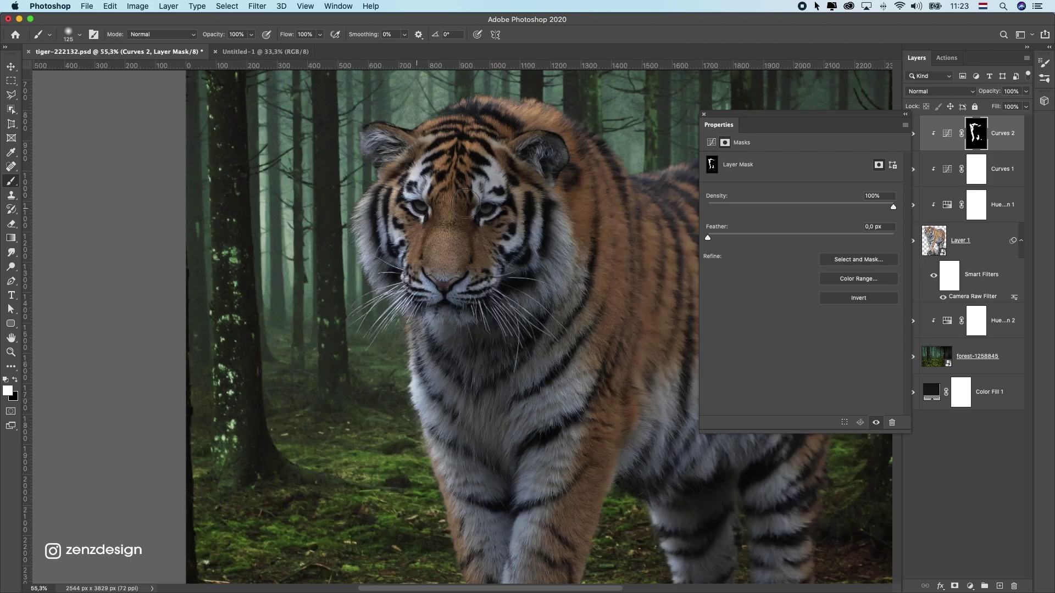
{"action": "scroll", "coordinate": [431, 243], "scroll_direction": "down", "scroll_amount": 4}
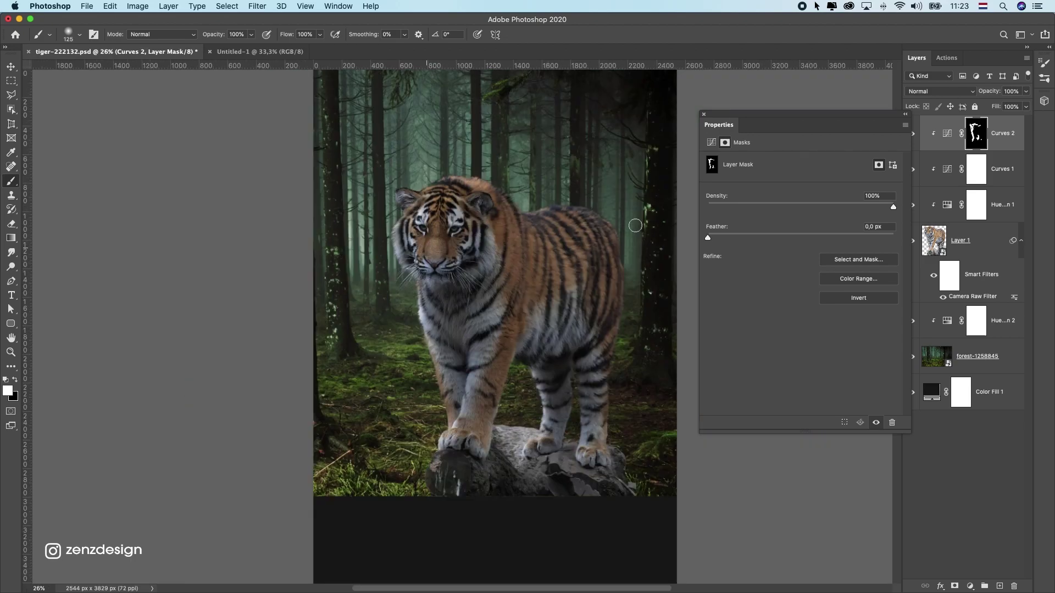
Create a new layer above the adjustments and fill it with 50% Gray at 100% opacity
{"action": "left_click", "coordinate": [999, 586]}
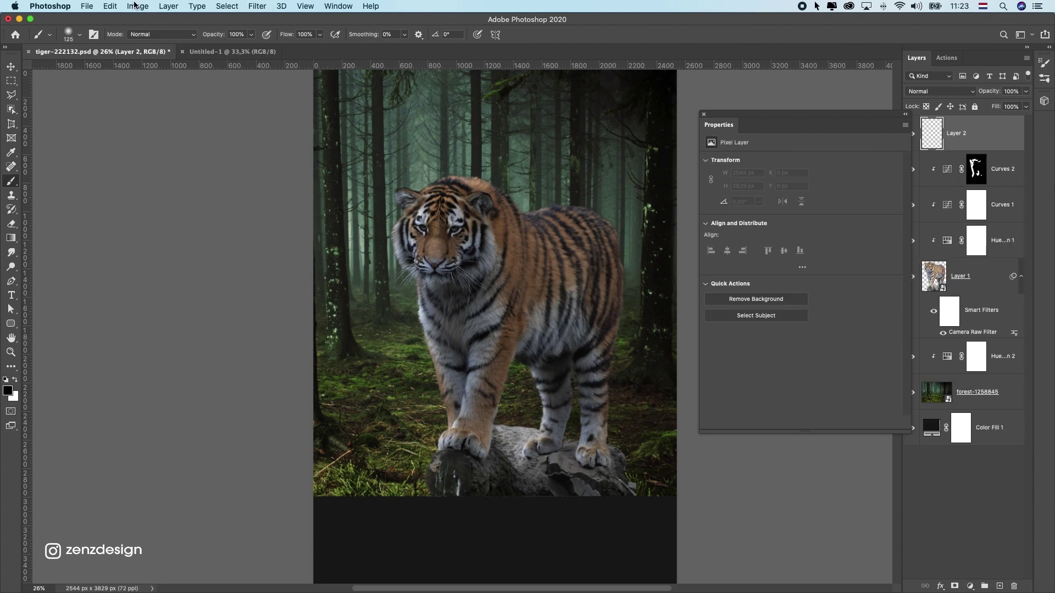
{"action": "left_click", "coordinate": [110, 6]}
{"action": "left_click", "coordinate": [129, 182]}
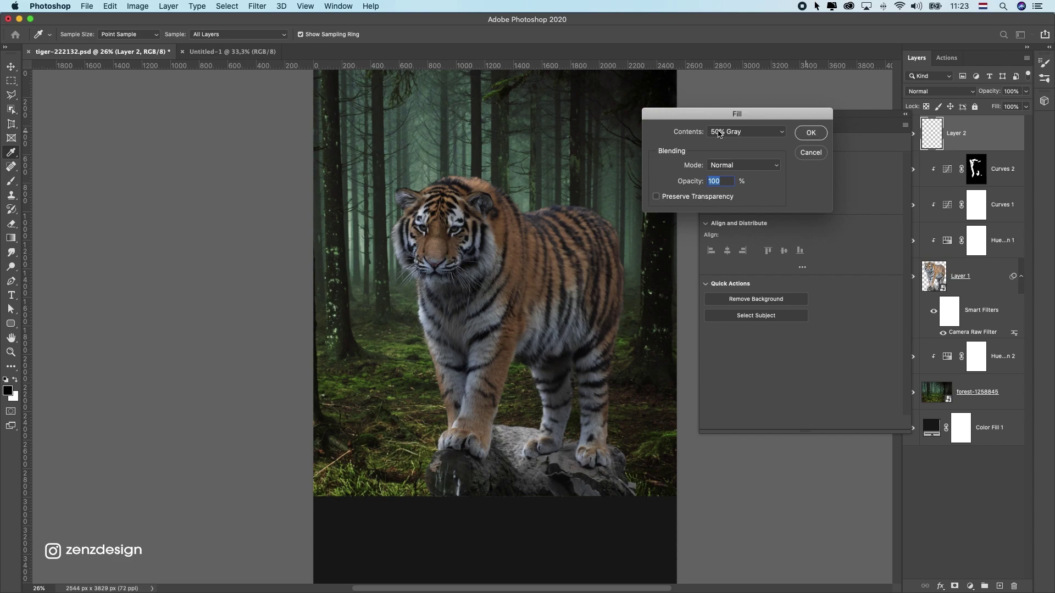
{"action": "key", "text": "Return"}
{"action": "key", "text": "b"}
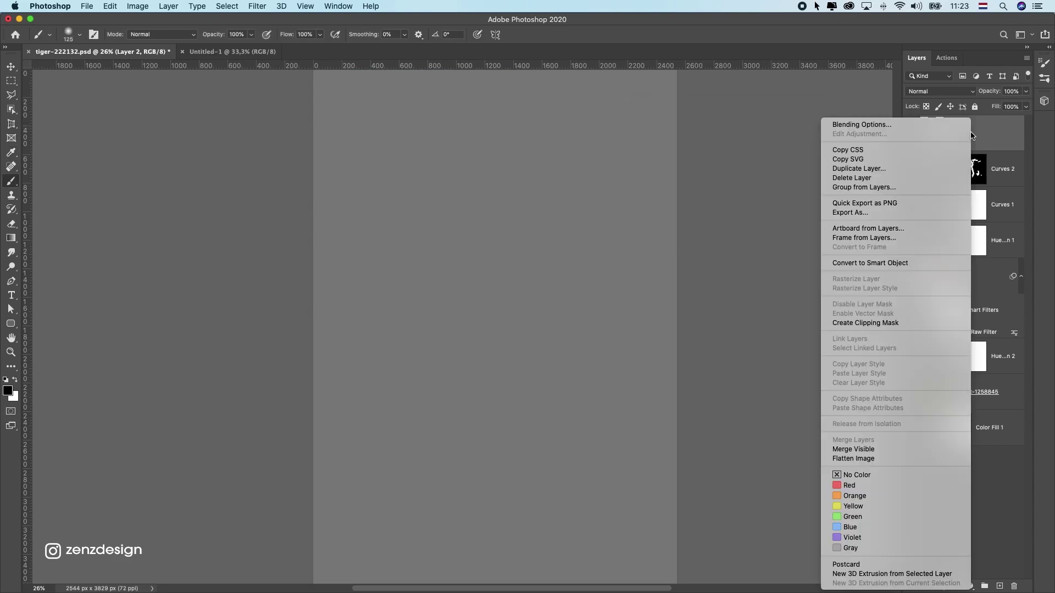
Clip the gray layer to the tiger and set its blend mode to Overlay
{"action": "left_click", "coordinate": [890, 325]}
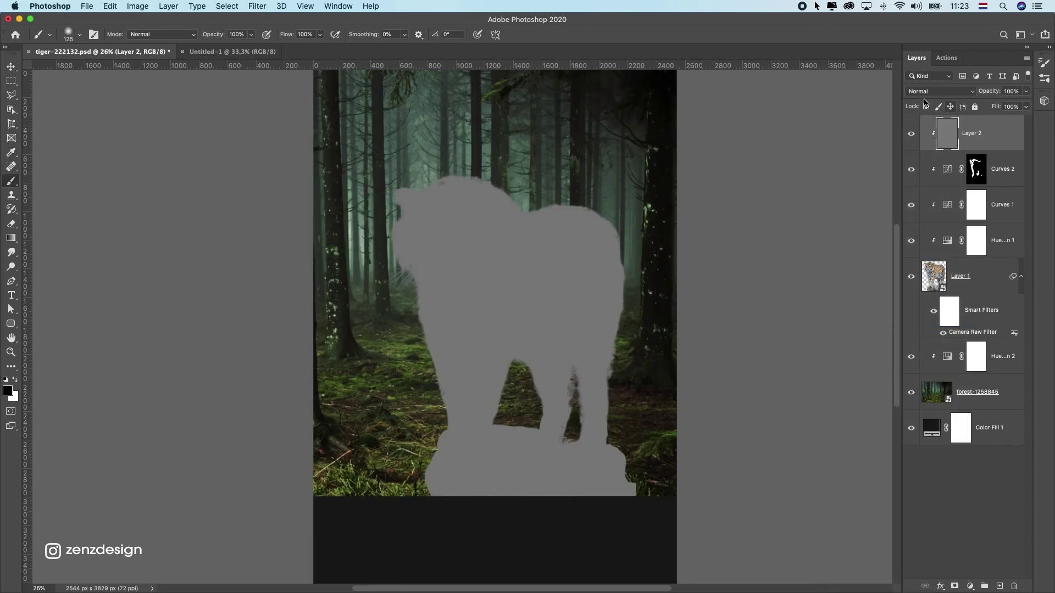
{"action": "left_click", "coordinate": [937, 92]}
{"action": "left_click", "coordinate": [930, 210]}
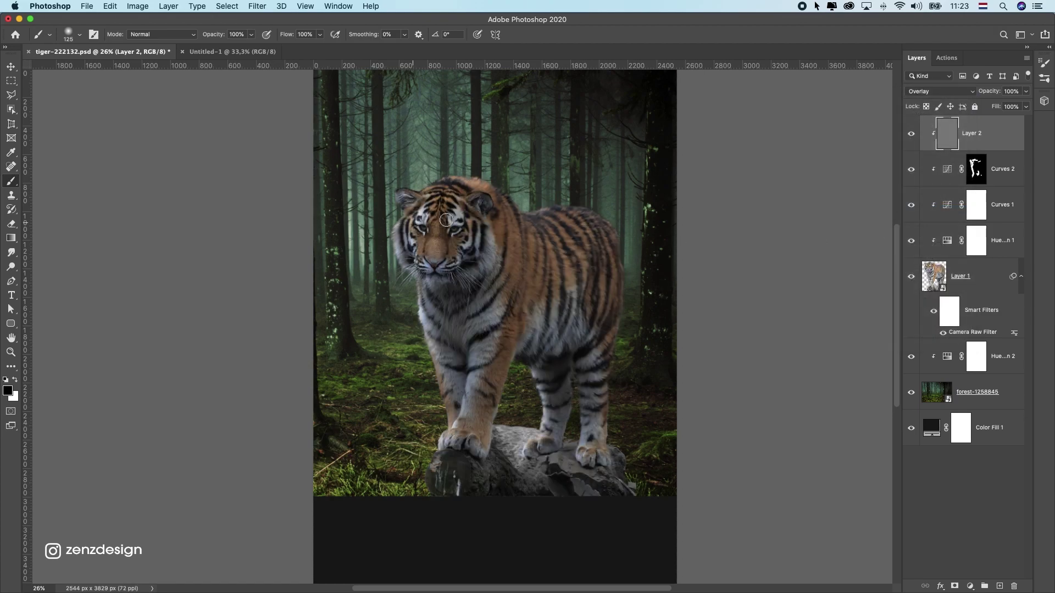
Switch to the Burn tool, adjust its brush hardness, and set exposure to 37% and range to Highlights
{"action": "scroll", "coordinate": [485, 238], "scroll_direction": "up", "scroll_amount": 2}
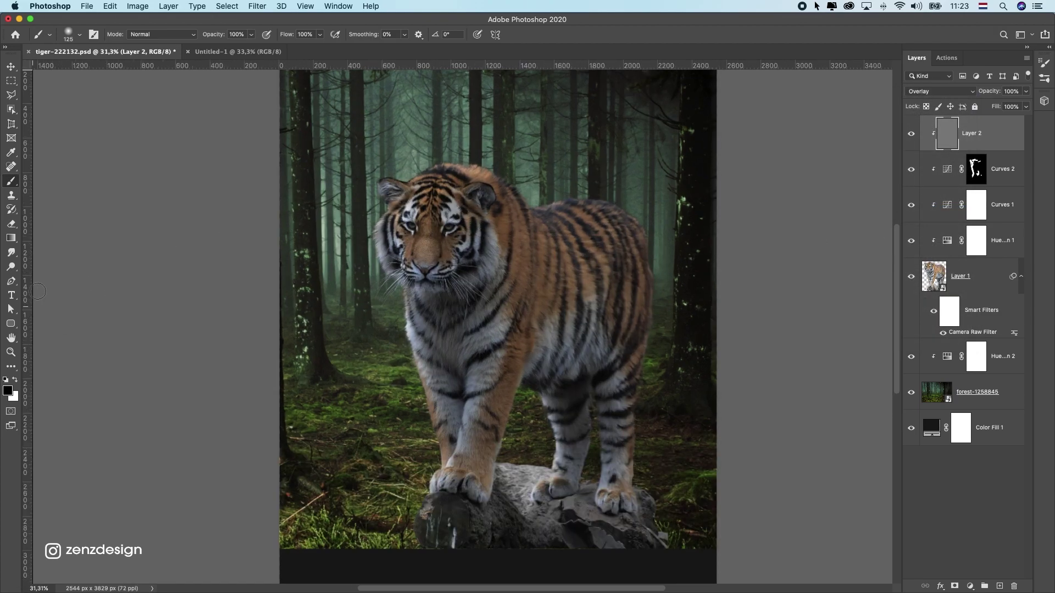
{"action": "right_click", "coordinate": [11, 266]}
{"action": "left_click", "coordinate": [49, 276]}
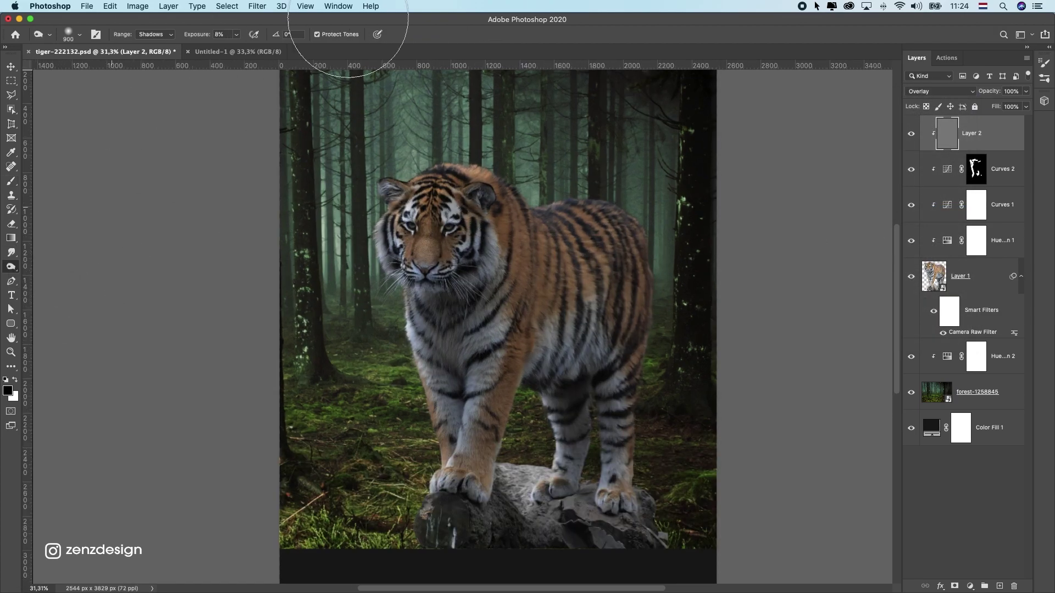
{"action": "left_click", "coordinate": [72, 32]}
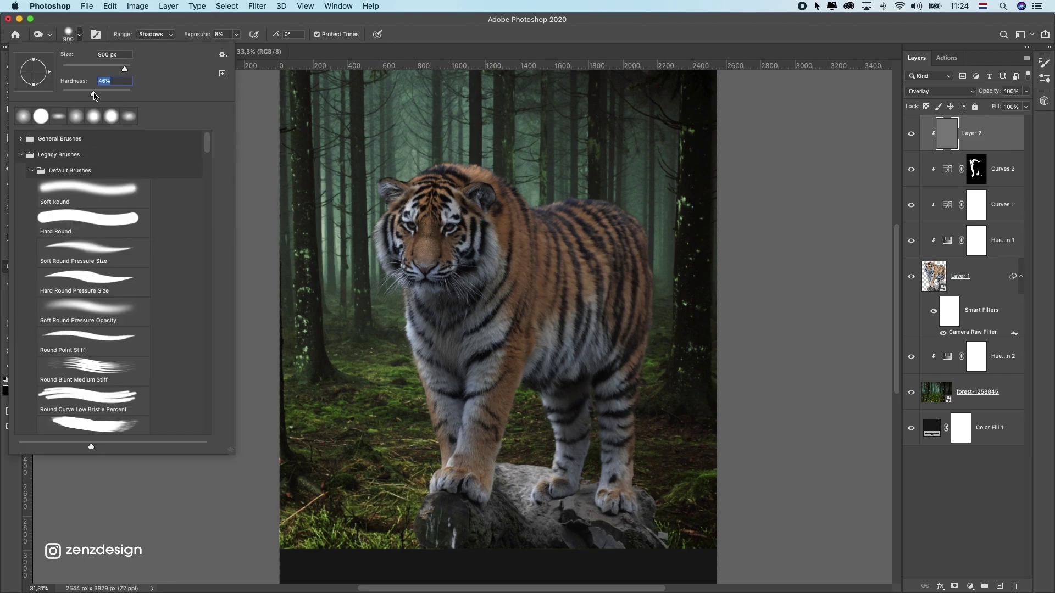
{"action": "left_click", "coordinate": [255, 25]}
{"action": "left_click", "coordinate": [237, 34]}
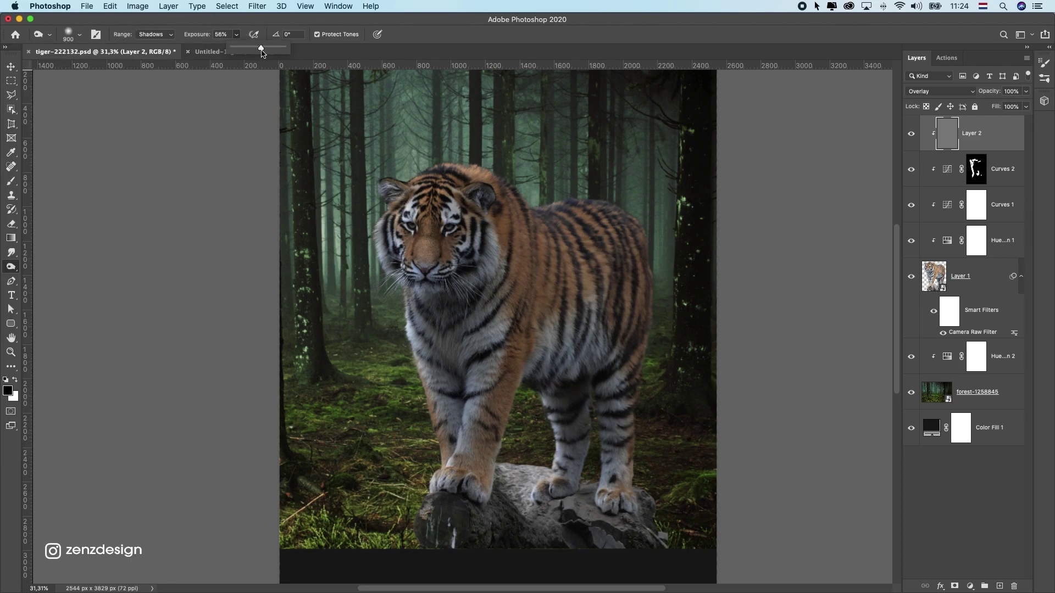
{"action": "left_click", "coordinate": [156, 34]}
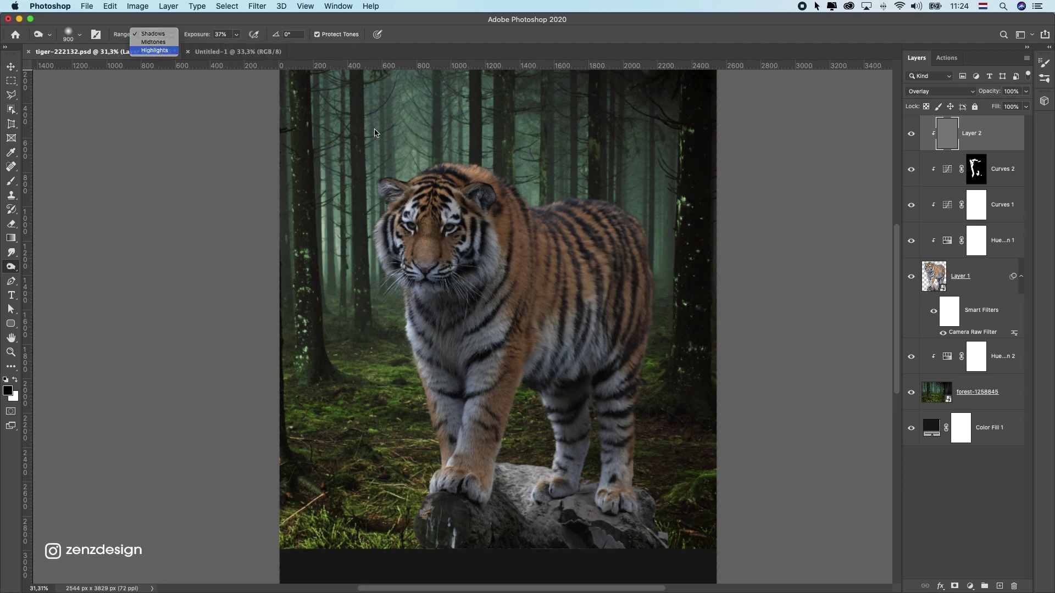
{"action": "left_click", "coordinate": [154, 54]}
Try painting a black shadow down the tiger's neck with a 125 px brush on the gray layer, and undo it
{"action": "key", "text": "p"}
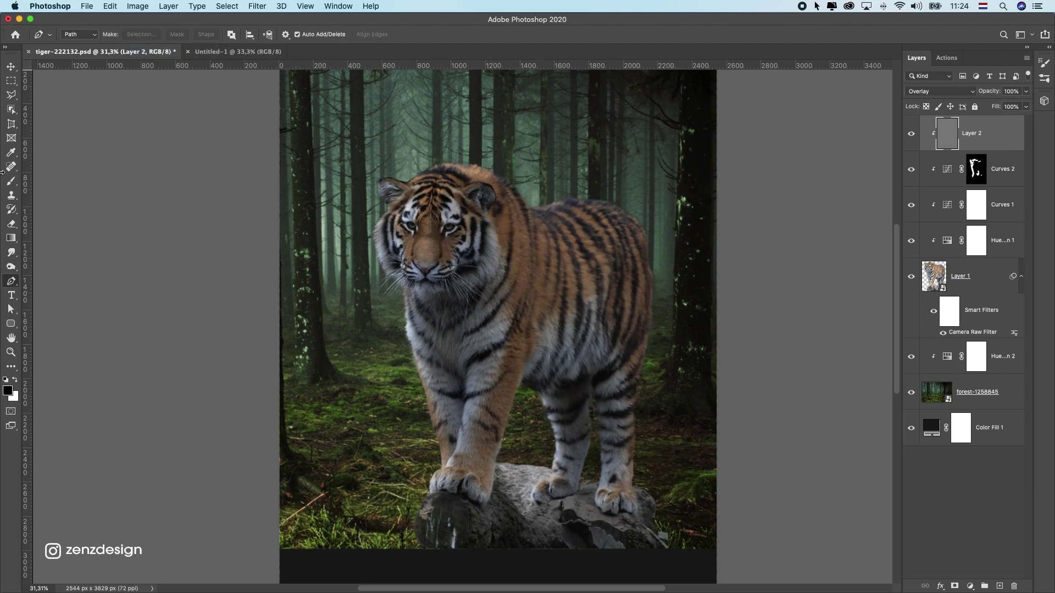
{"action": "left_click", "coordinate": [13, 182]}
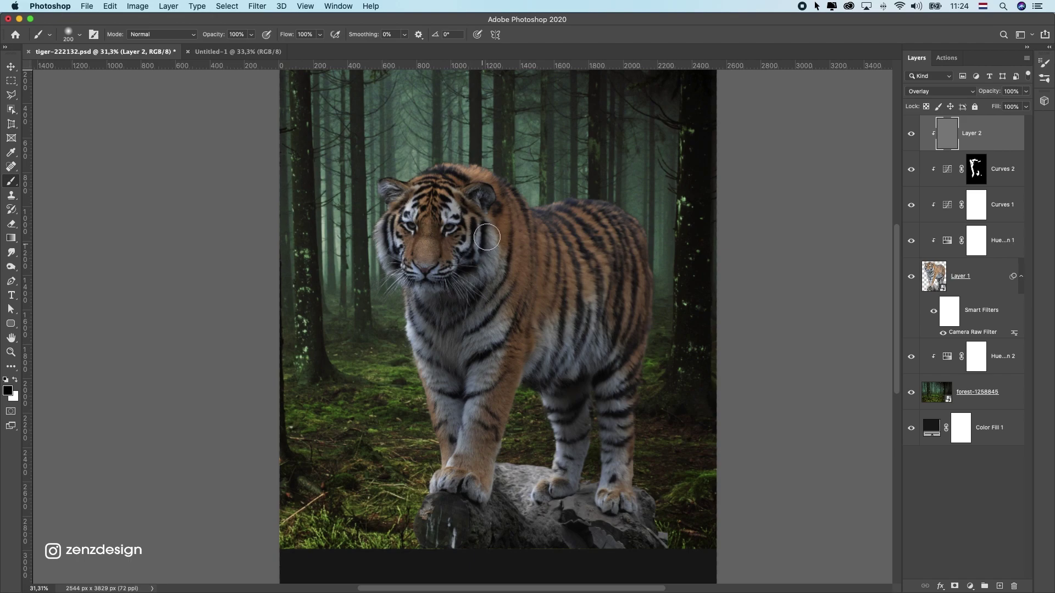
{"action": "key", "text": "bracketleft"}
{"action": "left_click_drag", "start_coordinate": [487, 209], "coordinate": [472, 334]}
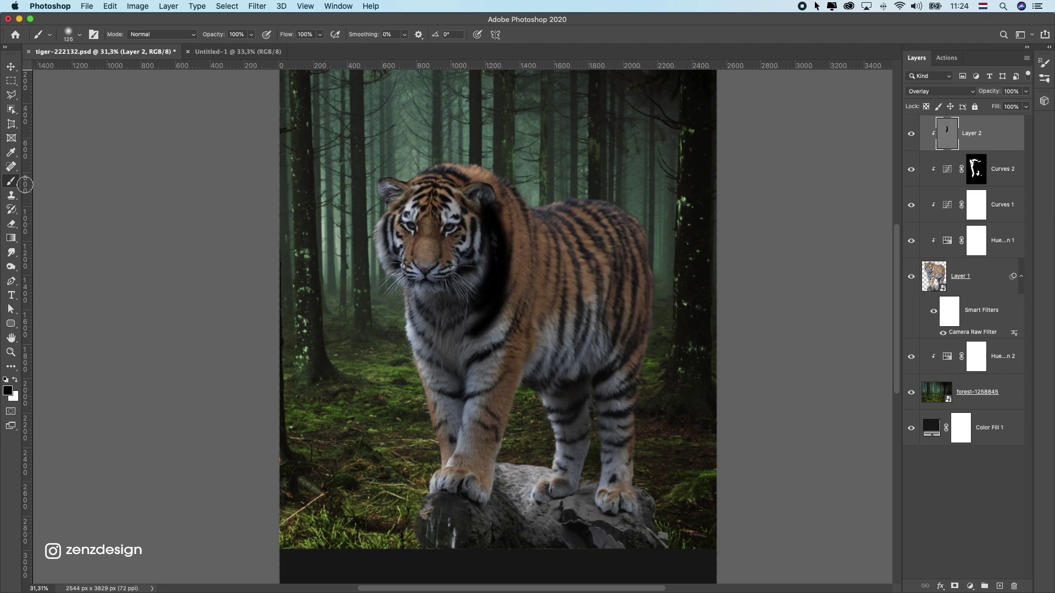
{"action": "key", "text": "super+z"}
{"action": "key", "text": "ctrl+z"}
Burn the highlights along the tiger's neck and chest on the gray layer with a 250 px brush at 42% exposure
{"action": "left_click", "coordinate": [11, 267]}
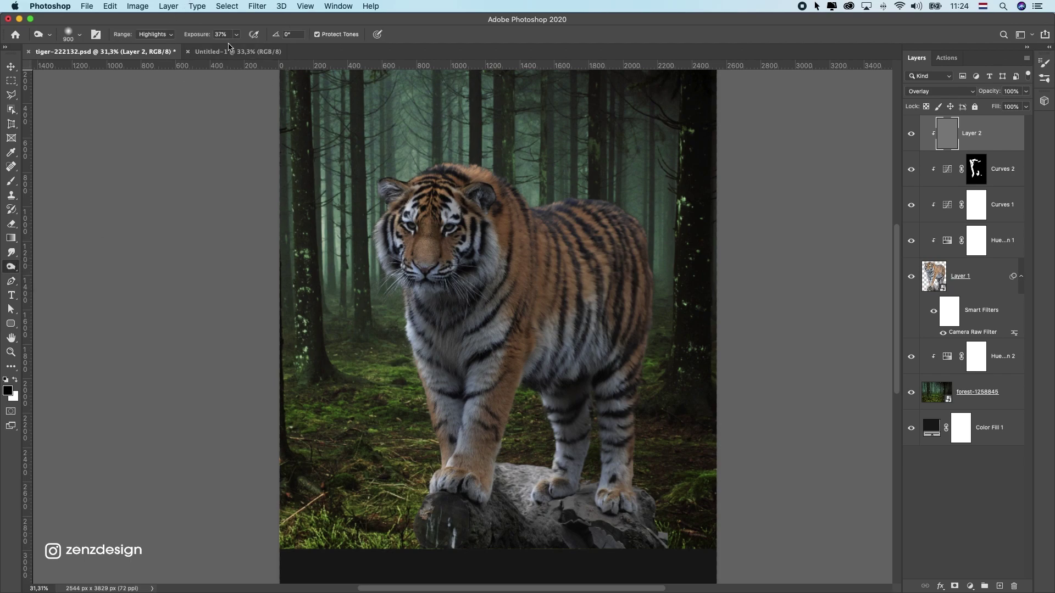
{"action": "left_click", "coordinate": [237, 34]}
{"action": "left_click", "coordinate": [226, 21]}
{"action": "key", "text": "super+z"}
{"action": "key", "text": "bracketleft"}
{"action": "key", "text": "bracketleft"}
{"action": "key", "text": "bracketleft"}
{"action": "key", "text": "bracketleft"}
{"action": "key", "text": "bracketleft"}
{"action": "key", "text": "bracketleft"}
{"action": "key", "text": "bracketleft"}
{"action": "left_click_drag", "start_coordinate": [470, 338], "coordinate": [480, 365]}
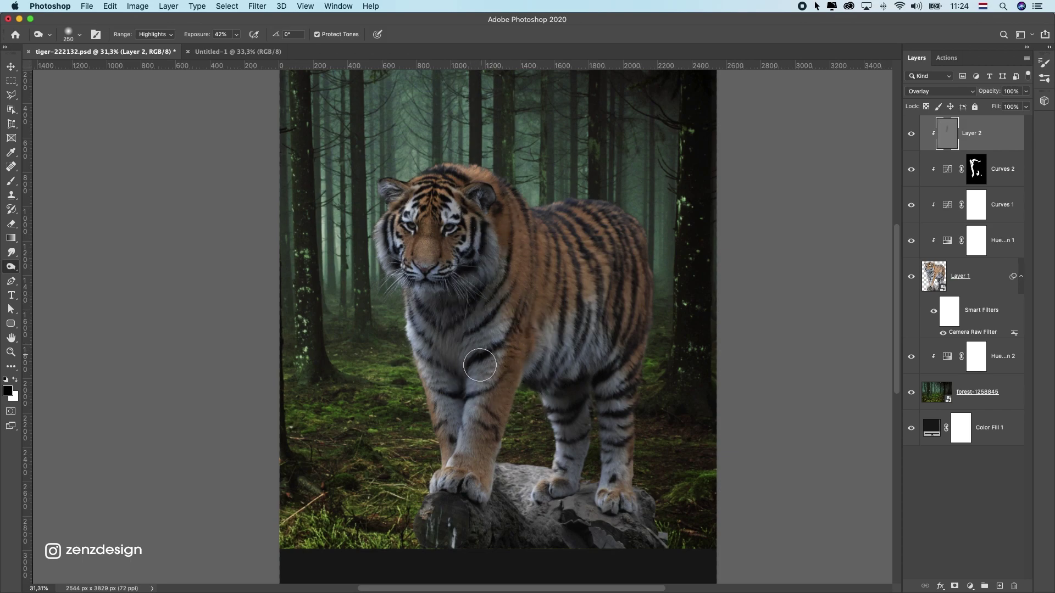
{"action": "left_click_drag", "start_coordinate": [506, 229], "coordinate": [506, 279]}
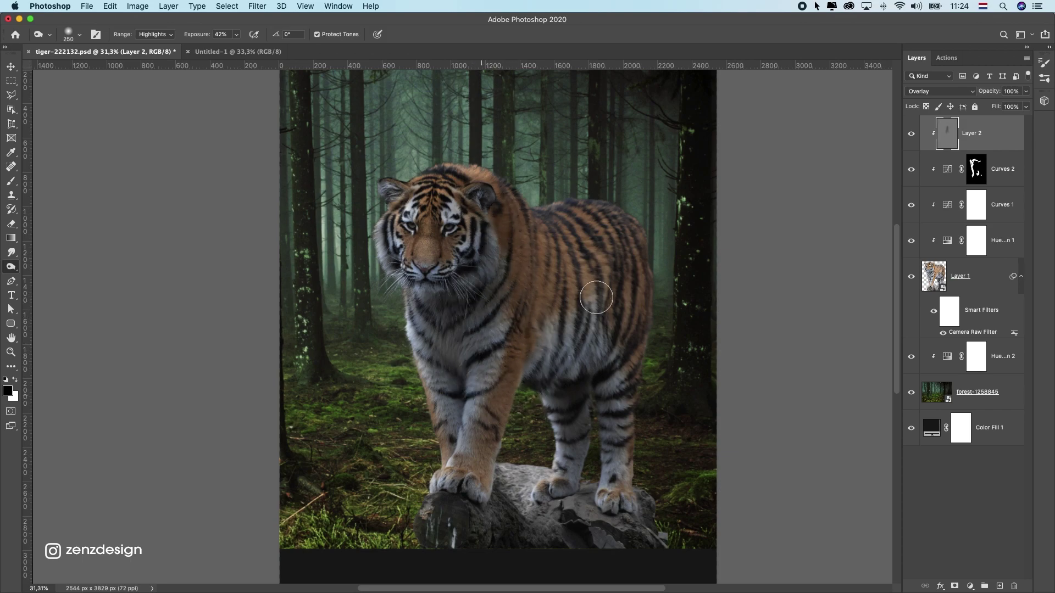
Darken the tiger's flank and belly on the gray layer with the Burn tool, undoing an unwanted stroke
{"action": "mouse_move", "coordinate": [614, 324]}
{"action": "left_mouse_down"}
{"action": "mouse_move", "coordinate": [643, 217]}
{"action": "mouse_move", "coordinate": [610, 359]}
{"action": "mouse_move", "coordinate": [616, 311]}
{"action": "mouse_move", "coordinate": [645, 405]}
{"action": "mouse_move", "coordinate": [641, 370]}
{"action": "mouse_move", "coordinate": [640, 427]}
{"action": "mouse_move", "coordinate": [509, 441]}
{"action": "mouse_move", "coordinate": [499, 463]}
{"action": "mouse_move", "coordinate": [526, 292]}
{"action": "mouse_move", "coordinate": [485, 480]}
{"action": "mouse_move", "coordinate": [598, 332]}
{"action": "left_mouse_up"}
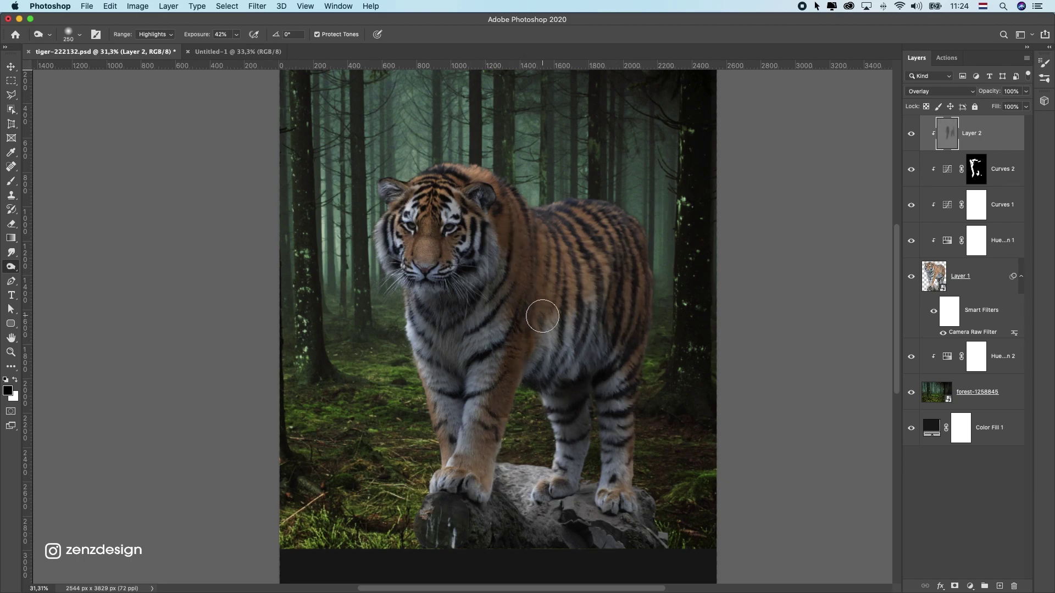
{"action": "key", "text": "super+z"}
{"action": "scroll", "coordinate": [540, 316], "scroll_direction": "down", "scroll_amount": 4}
{"action": "scroll", "coordinate": [496, 309], "scroll_direction": "up", "scroll_amount": 8}
{"action": "scroll", "coordinate": [383, 253], "scroll_direction": "down", "scroll_amount": 4}
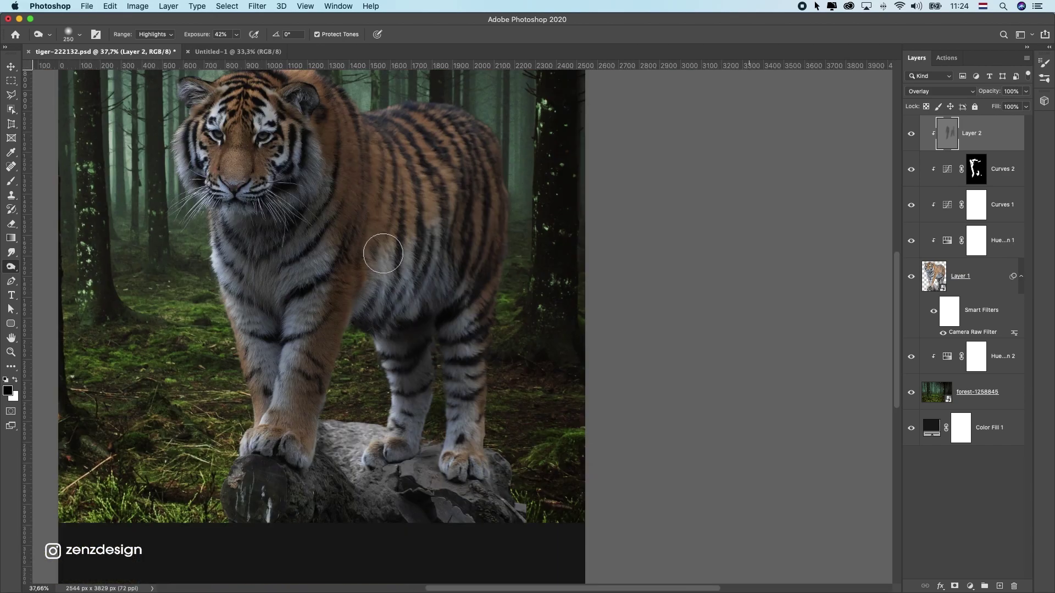
{"action": "left_click_drag", "start_coordinate": [348, 297], "coordinate": [502, 383]}
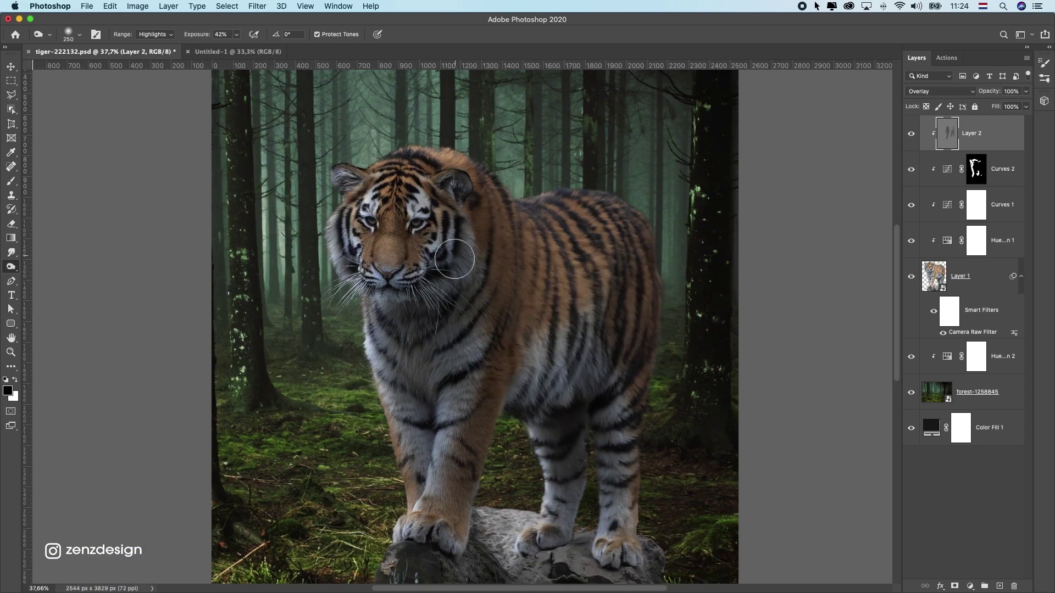
Lower the Burn exposure to 29% and darken the tiger's hind legs, chest and neck
{"action": "left_click", "coordinate": [236, 35]}
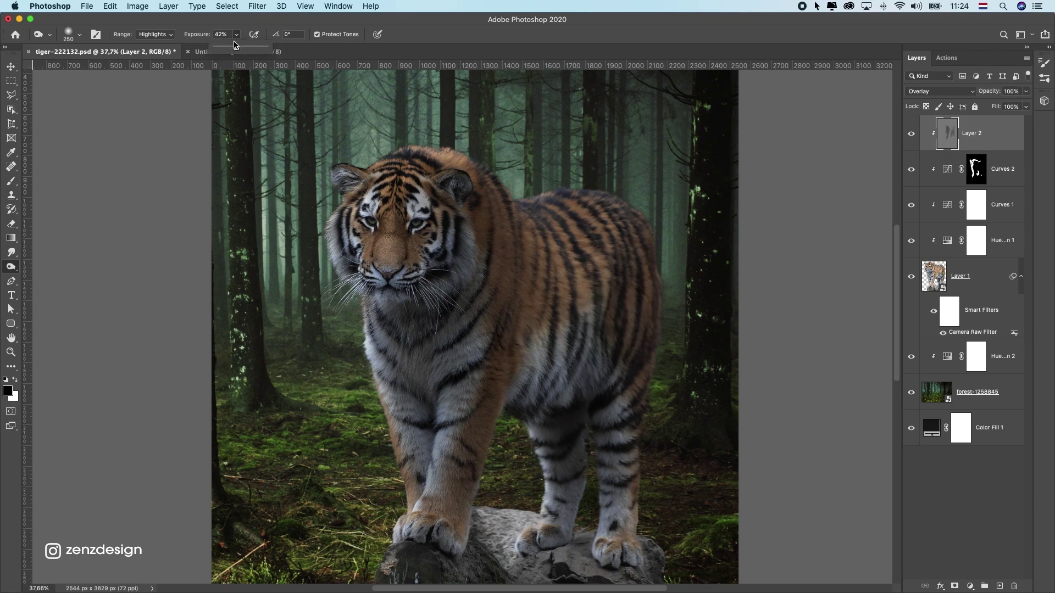
{"action": "scroll", "coordinate": [631, 297], "scroll_direction": "down", "scroll_amount": 5}
{"action": "scroll", "coordinate": [632, 296], "scroll_direction": "right", "scroll_amount": 1}
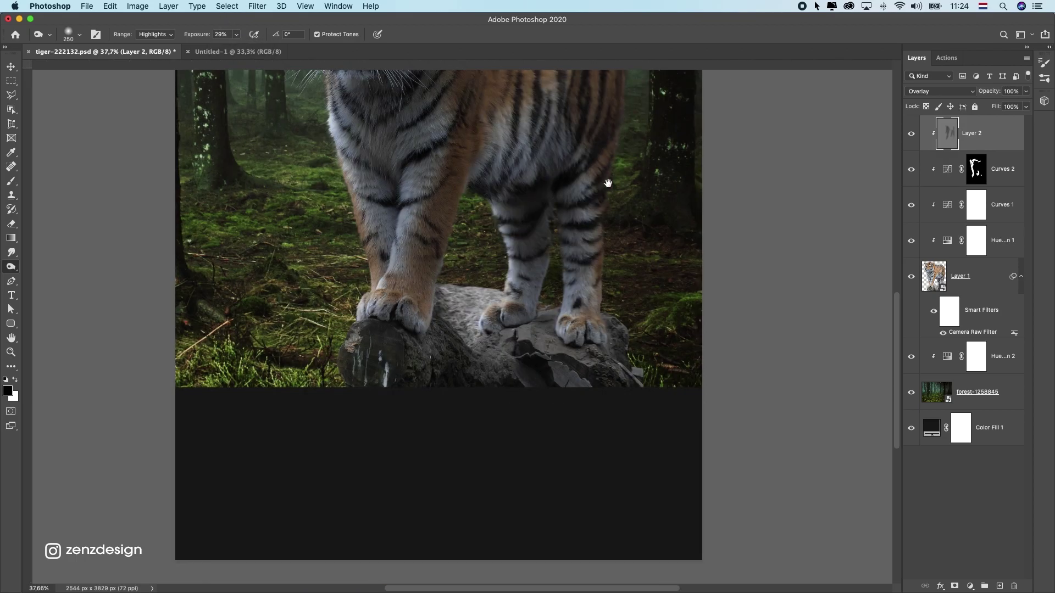
{"action": "mouse_move", "coordinate": [573, 419]}
{"action": "left_mouse_down"}
{"action": "mouse_move", "coordinate": [644, 386]}
{"action": "mouse_move", "coordinate": [431, 387]}
{"action": "mouse_move", "coordinate": [612, 403]}
{"action": "mouse_move", "coordinate": [405, 349]}
{"action": "mouse_move", "coordinate": [433, 339]}
{"action": "mouse_move", "coordinate": [456, 388]}
{"action": "mouse_move", "coordinate": [397, 432]}
{"action": "mouse_move", "coordinate": [666, 393]}
{"action": "left_mouse_up"}
{"action": "left_click_drag", "start_coordinate": [579, 192], "coordinate": [619, 405]}
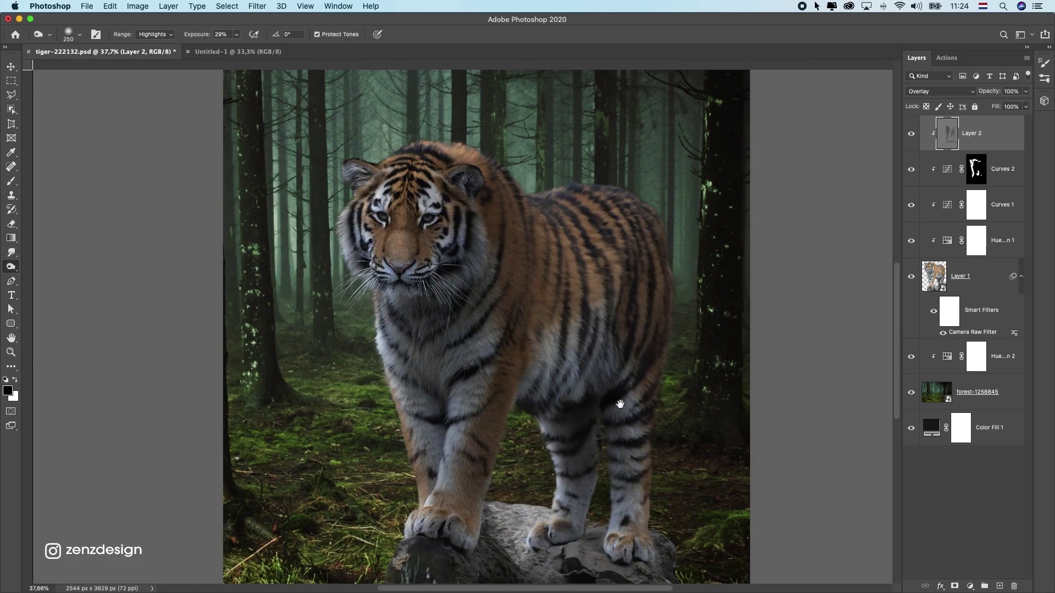
{"action": "scroll", "coordinate": [609, 312], "scroll_direction": "down", "scroll_amount": 5}
{"action": "scroll", "coordinate": [609, 312], "scroll_direction": "right", "scroll_amount": 1}
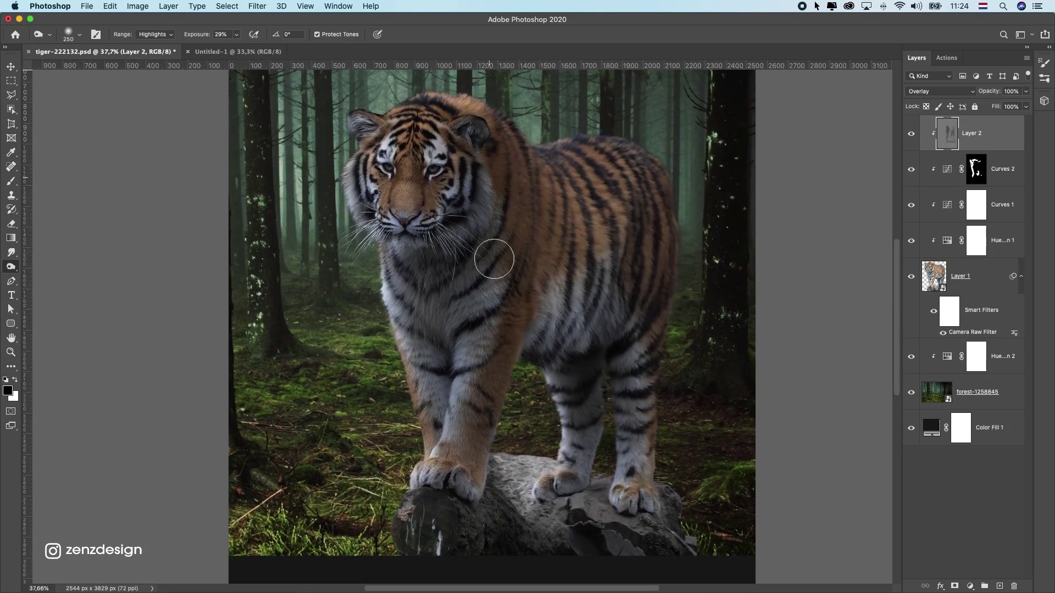
{"action": "mouse_move", "coordinate": [476, 310]}
{"action": "left_mouse_down"}
{"action": "mouse_move", "coordinate": [477, 242]}
{"action": "mouse_move", "coordinate": [447, 222]}
{"action": "mouse_move", "coordinate": [466, 187]}
{"action": "left_mouse_up"}
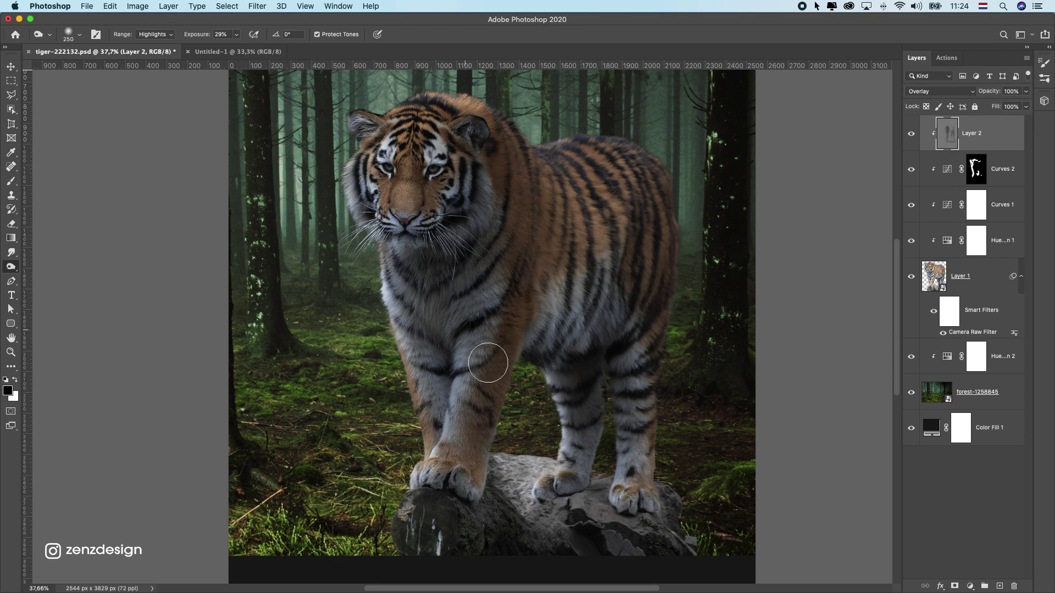
Burn the highlights on the tiger's hind legs, front paw and side of the face, undoing an unwanted stroke
{"action": "scroll", "coordinate": [489, 355], "scroll_direction": "down", "scroll_amount": 1}
{"action": "scroll", "coordinate": [489, 352], "scroll_direction": "down", "scroll_amount": 3}
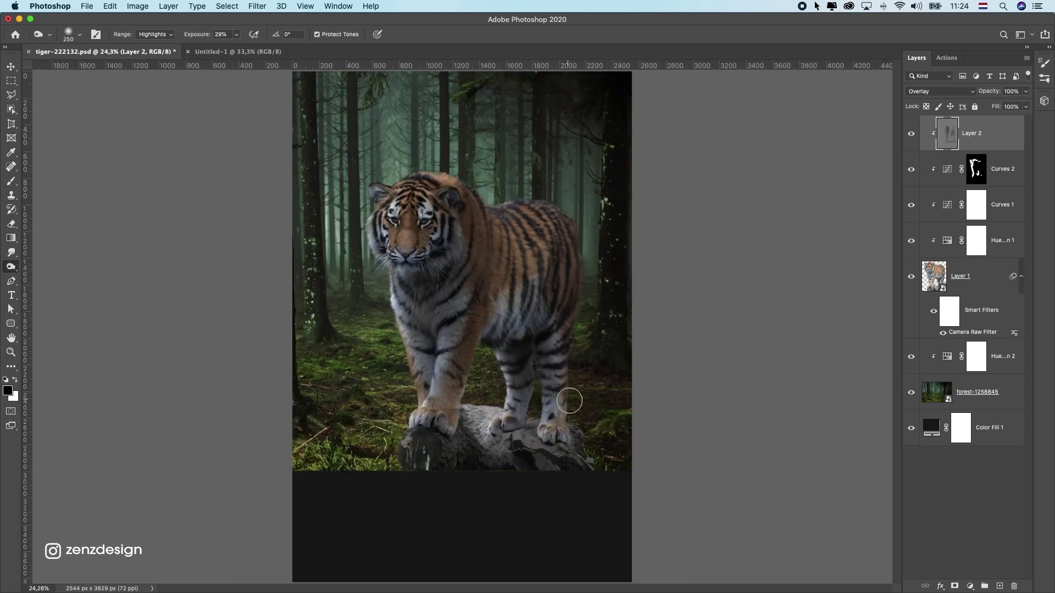
{"action": "left_click_drag", "start_coordinate": [584, 293], "coordinate": [571, 546]}
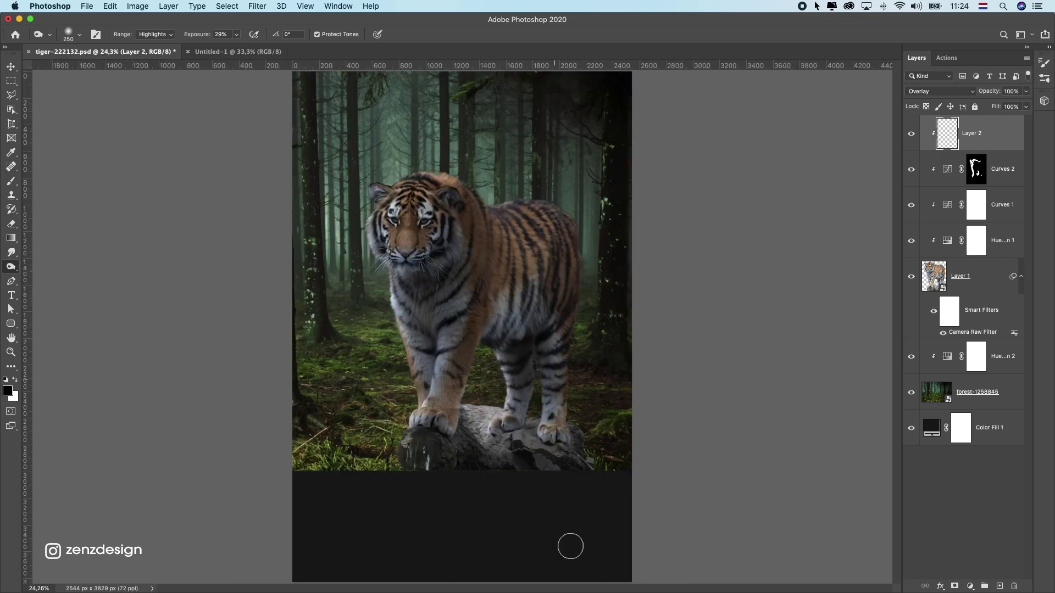
{"action": "mouse_move", "coordinate": [525, 423]}
{"action": "left_mouse_down"}
{"action": "mouse_move", "coordinate": [533, 279]}
{"action": "mouse_move", "coordinate": [523, 347]}
{"action": "mouse_move", "coordinate": [533, 344]}
{"action": "left_mouse_up"}
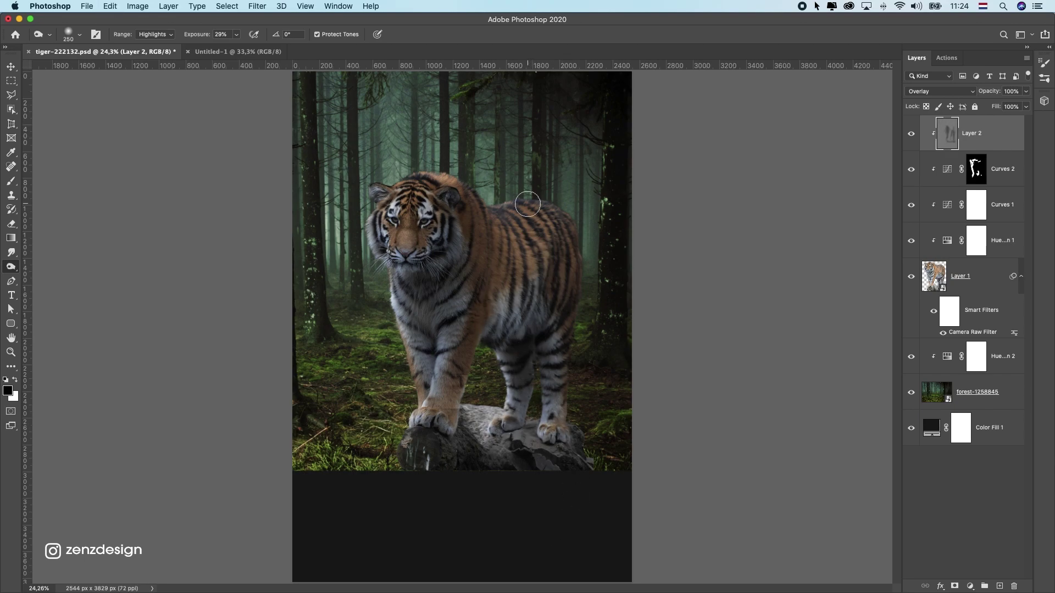
{"action": "left_click_drag", "start_coordinate": [450, 426], "coordinate": [444, 437]}
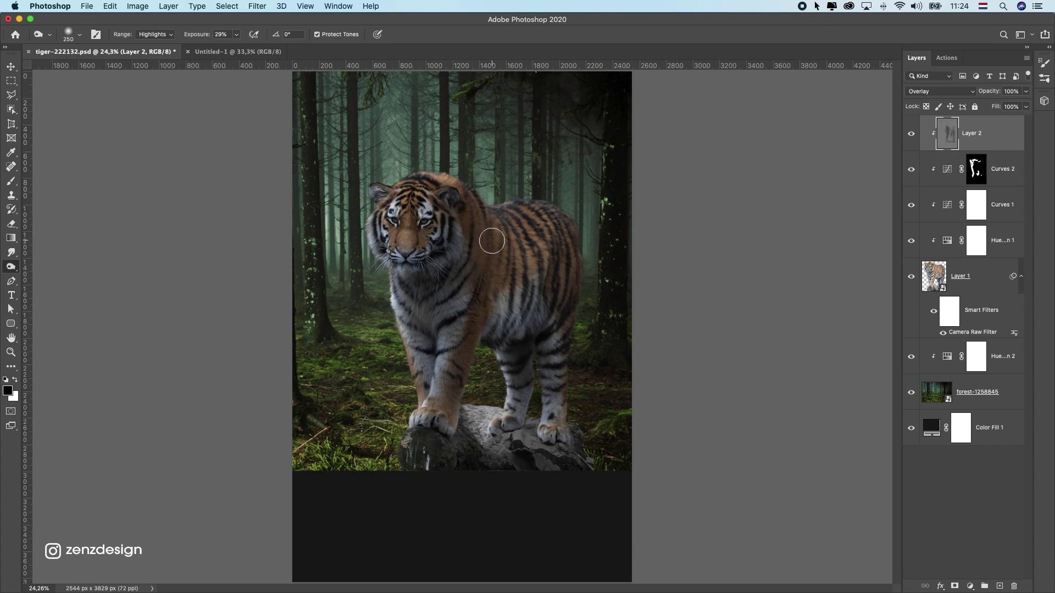
{"action": "key", "text": "super+z"}
{"action": "mouse_move", "coordinate": [456, 211]}
{"action": "left_mouse_down"}
{"action": "mouse_move", "coordinate": [458, 286]}
{"action": "mouse_move", "coordinate": [463, 214]}
{"action": "mouse_move", "coordinate": [424, 227]}
{"action": "left_mouse_up"}
Burn the midtones on the tiger's neck, front paw and flank at 16% exposure, undoing an unwanted stroke
{"action": "left_click", "coordinate": [156, 34]}
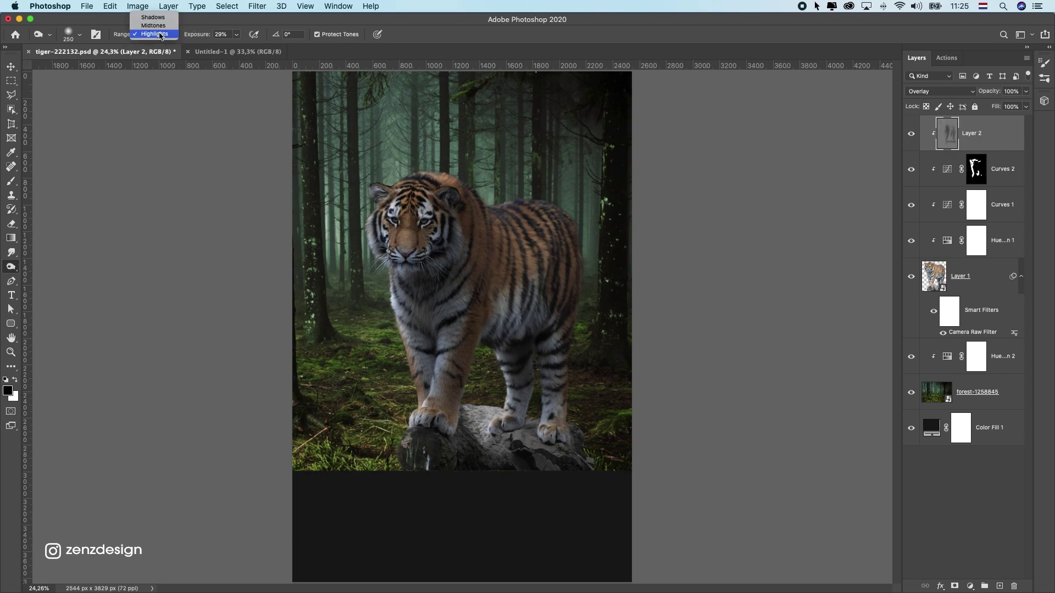
{"action": "left_click", "coordinate": [238, 35]}
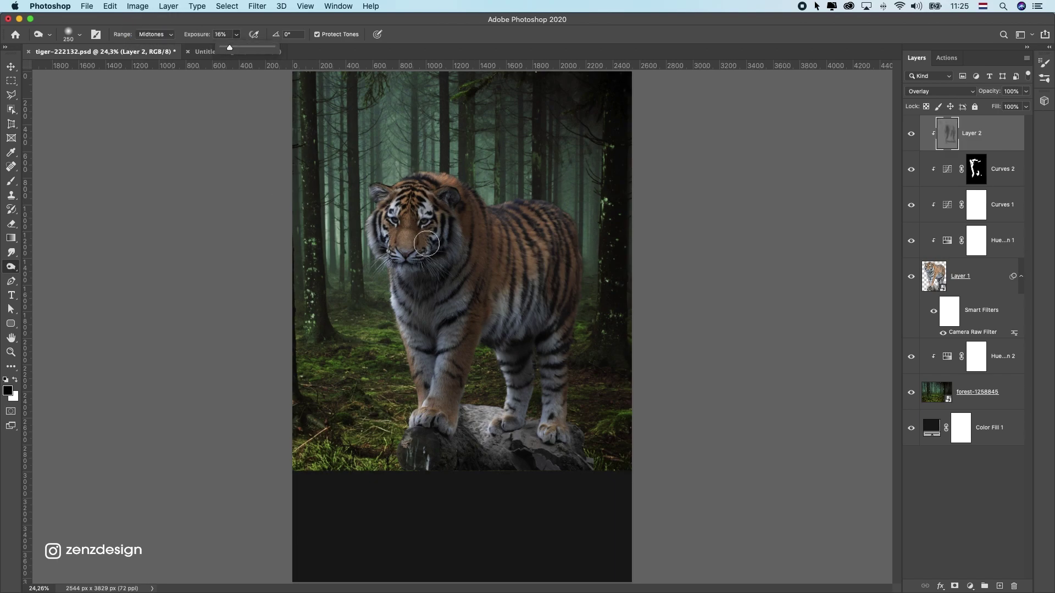
{"action": "left_click", "coordinate": [456, 292]}
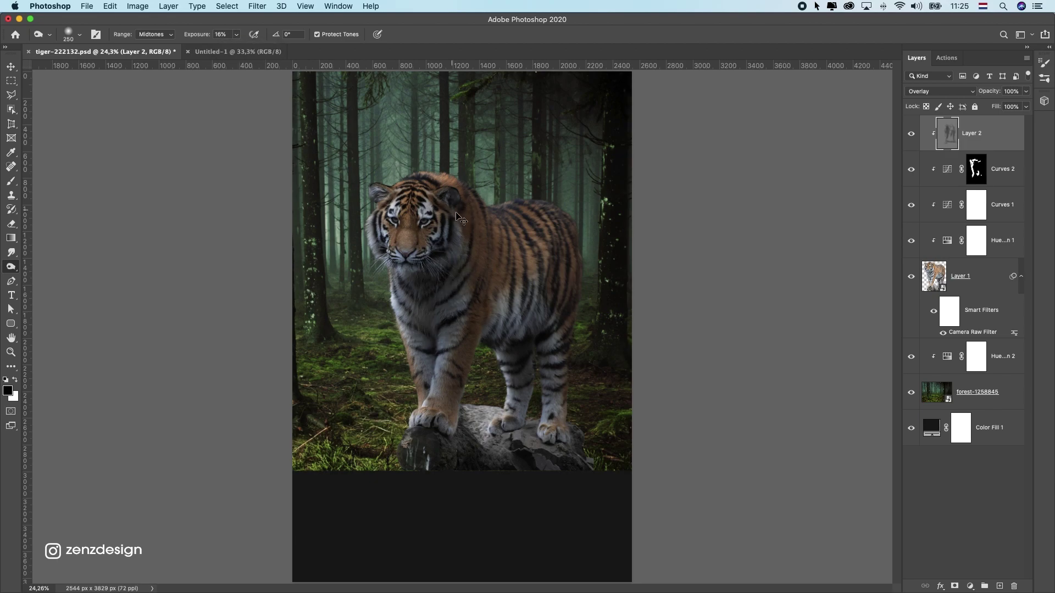
{"action": "key", "text": "super+z"}
{"action": "left_click_drag", "start_coordinate": [470, 198], "coordinate": [473, 206]}
{"action": "left_click_drag", "start_coordinate": [446, 415], "coordinate": [453, 452]}
{"action": "mouse_move", "coordinate": [557, 226]}
{"action": "left_mouse_down"}
{"action": "mouse_move", "coordinate": [548, 376]}
{"action": "mouse_move", "coordinate": [542, 286]}
{"action": "left_mouse_up"}
{"action": "left_click_drag", "start_coordinate": [531, 238], "coordinate": [490, 294]}
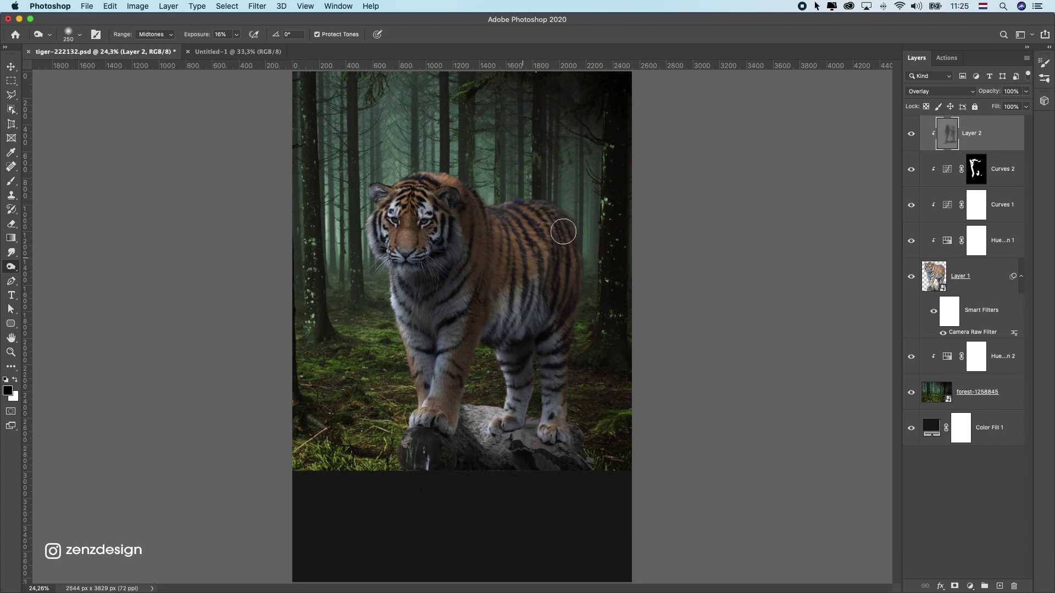
{"action": "left_click_drag", "start_coordinate": [561, 232], "coordinate": [490, 316]}
{"action": "scroll", "coordinate": [483, 288], "scroll_direction": "down", "scroll_amount": 1}
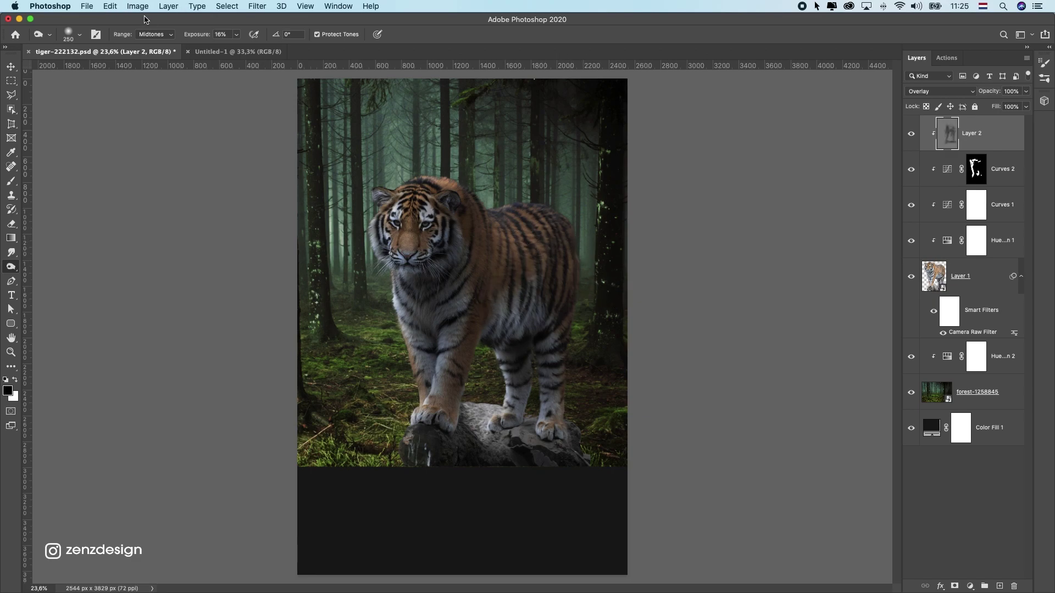
Set the Burn range to Shadows at 10% exposure and darken the tiger's body with a 500 px brush
{"action": "left_click", "coordinate": [156, 34]}
{"action": "left_click", "coordinate": [153, 25]}
{"action": "left_click", "coordinate": [236, 34]}
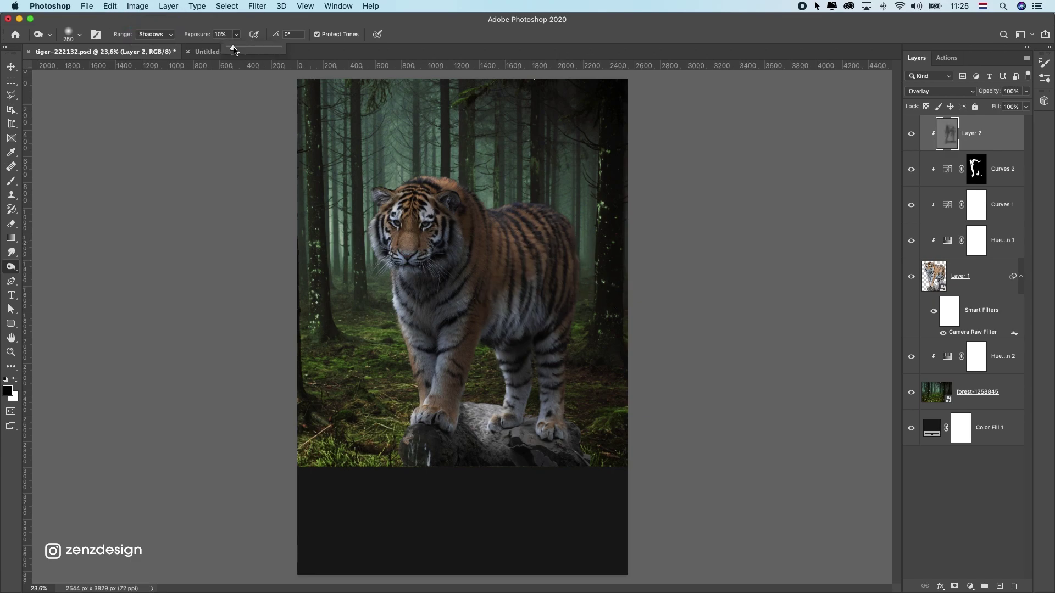
{"action": "left_click", "coordinate": [234, 51]}
{"action": "key", "text": "bracketright"}
{"action": "key", "text": "bracketright"}
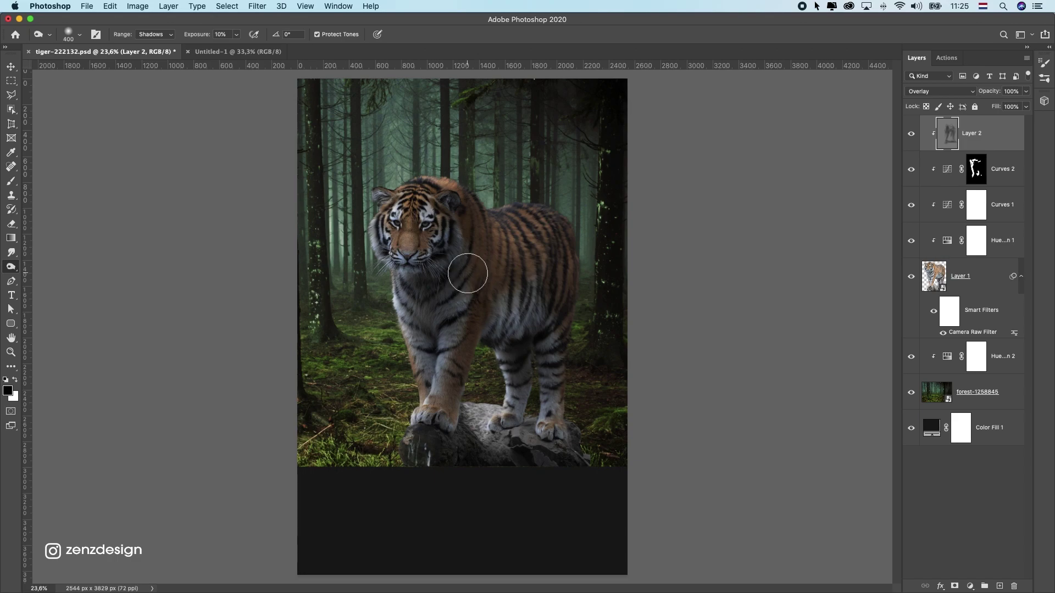
{"action": "key", "text": "bracketright"}
{"action": "key", "text": "bracketright"}
{"action": "key", "text": "bracketright"}
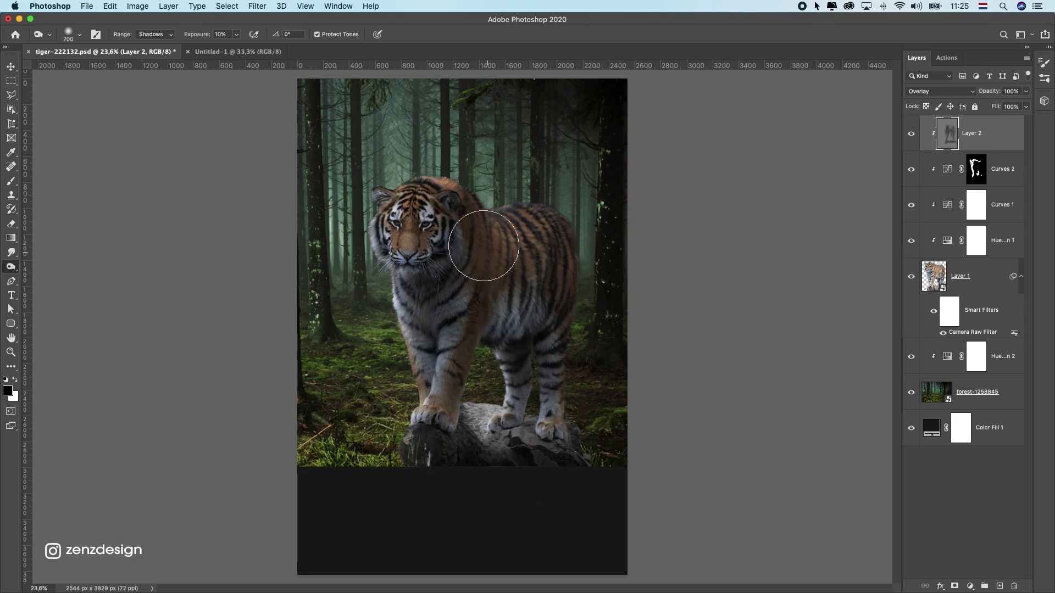
{"action": "key", "text": "bracketleft"}
{"action": "key", "text": "bracketleft"}
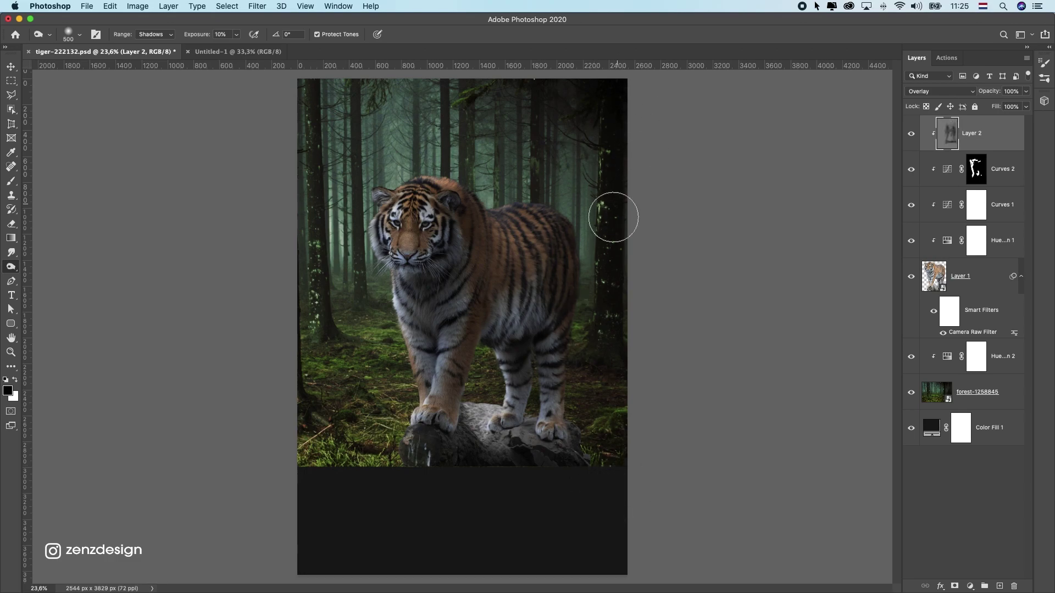
Burn the shadows around the tiger's hind paws and the rock beneath them
{"action": "scroll", "coordinate": [614, 217], "scroll_direction": "up", "scroll_amount": 3}
{"action": "scroll", "coordinate": [494, 300], "scroll_direction": "down", "scroll_amount": 3}
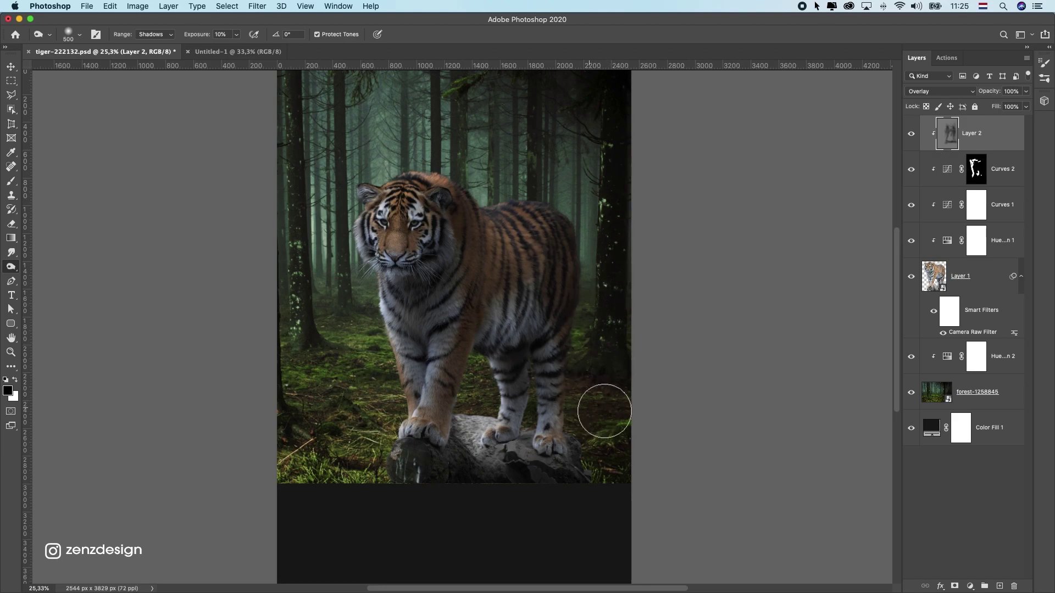
{"action": "mouse_move", "coordinate": [605, 411]}
{"action": "left_mouse_down"}
{"action": "mouse_move", "coordinate": [601, 419]}
{"action": "mouse_move", "coordinate": [586, 400]}
{"action": "left_mouse_up"}
{"action": "key", "text": "super+Tab"}
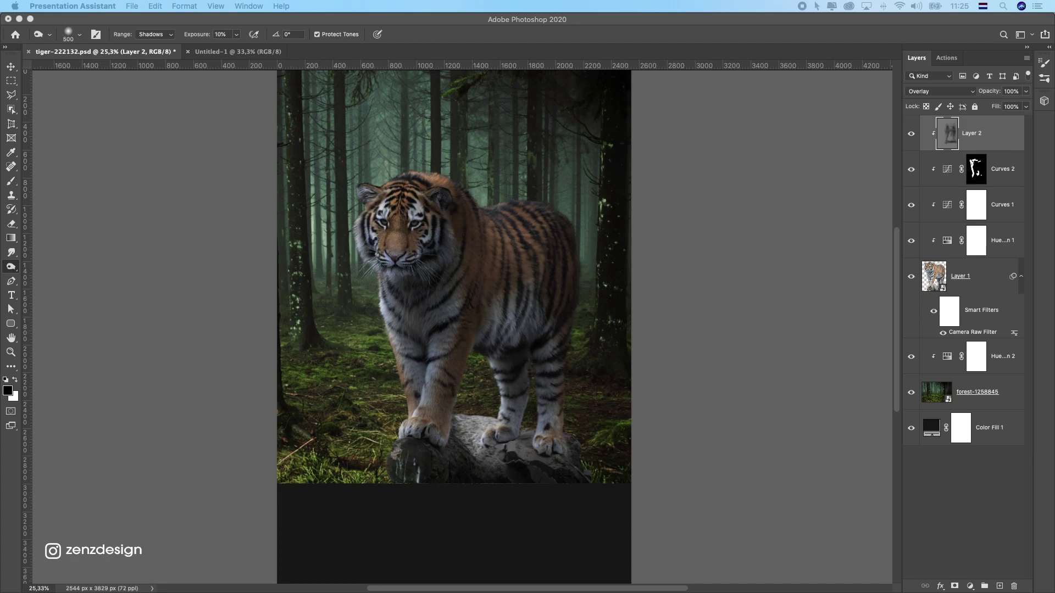
{"action": "key", "text": "super+Tab"}
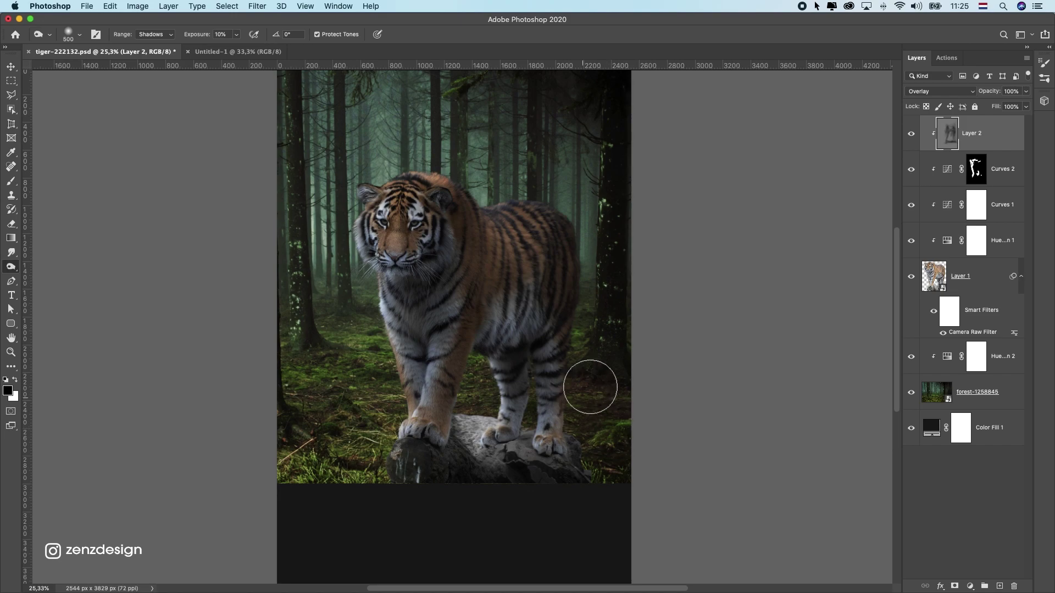
Reselect Layer 2 and burn the shadows along the tiger's rump
{"action": "left_click", "coordinate": [940, 301]}
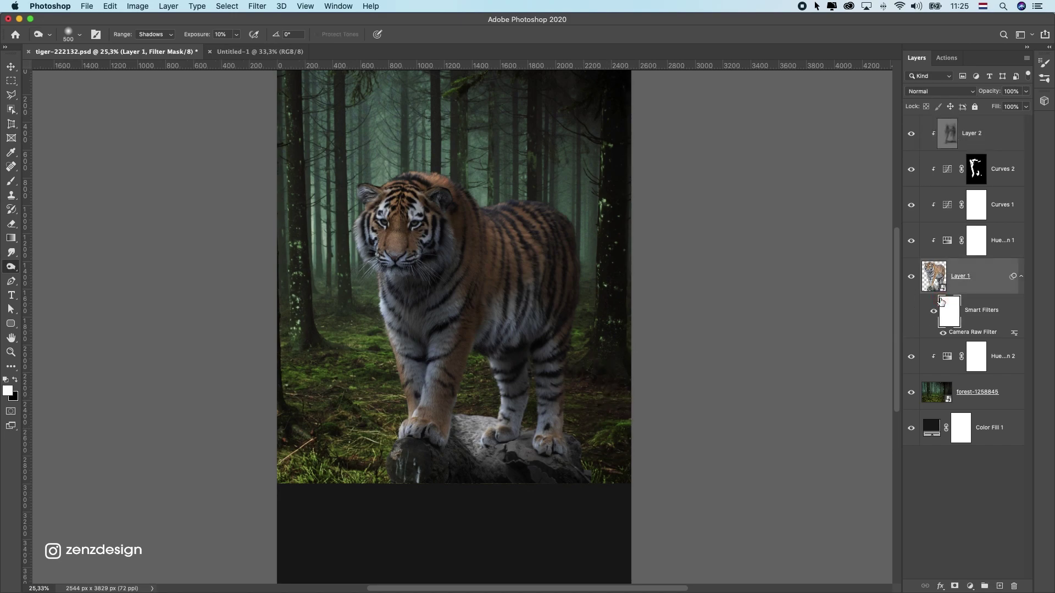
{"action": "left_click", "coordinate": [947, 133]}
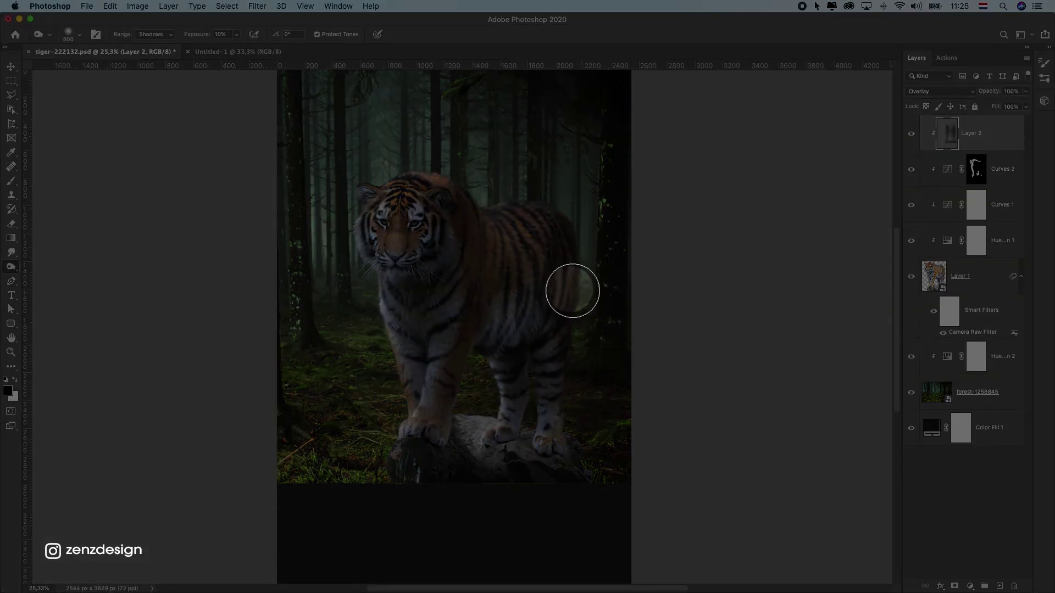
{"action": "left_click_drag", "start_coordinate": [595, 245], "coordinate": [553, 258]}
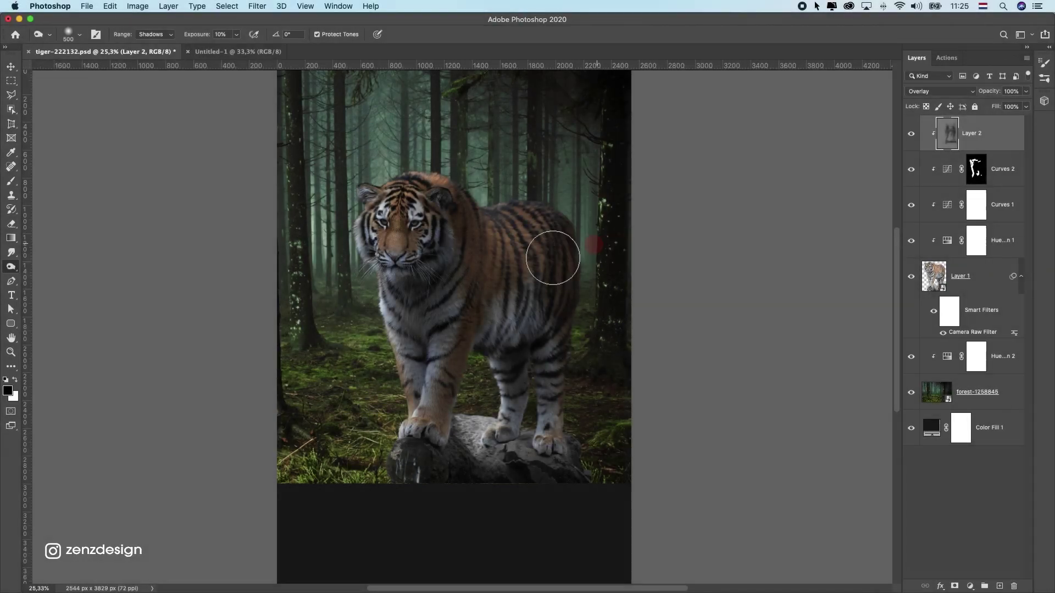
Sample colours from the dark tree trunk and the tiger's hindquarters to compare their darkest tones, leaving the foreground colour as it is
{"action": "left_click", "coordinate": [7, 391]}
{"action": "left_click", "coordinate": [608, 237]}
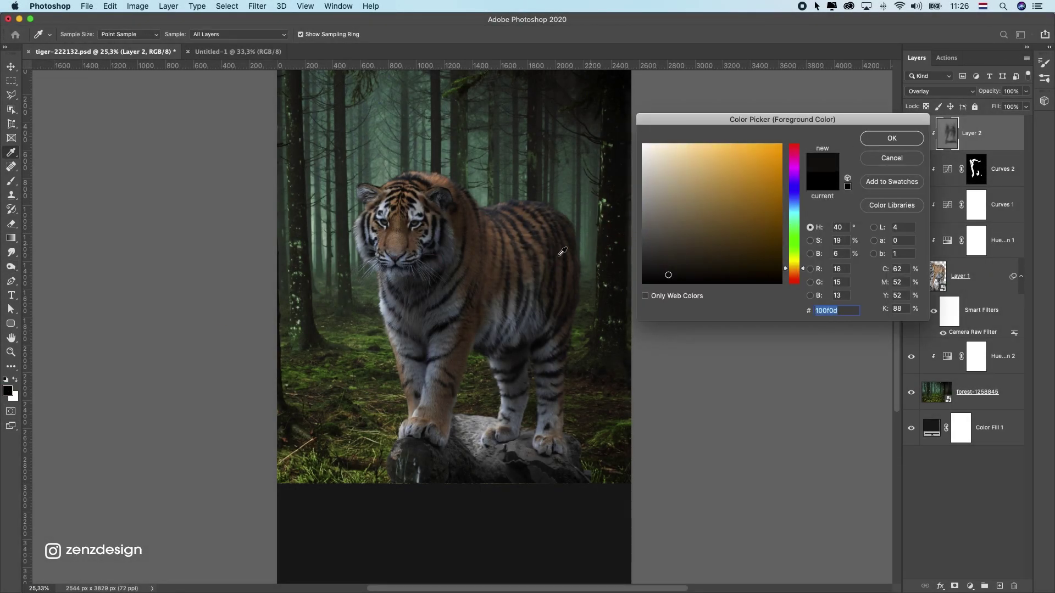
{"action": "left_click", "coordinate": [570, 255]}
{"action": "left_click", "coordinate": [583, 255]}
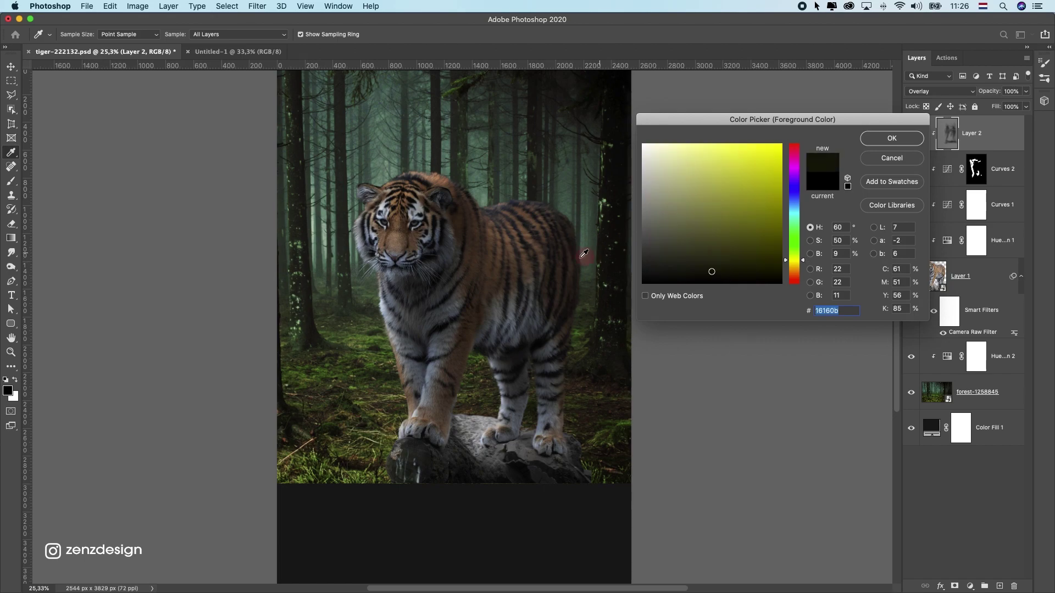
{"action": "left_click", "coordinate": [566, 264]}
{"action": "key", "text": "Escape"}
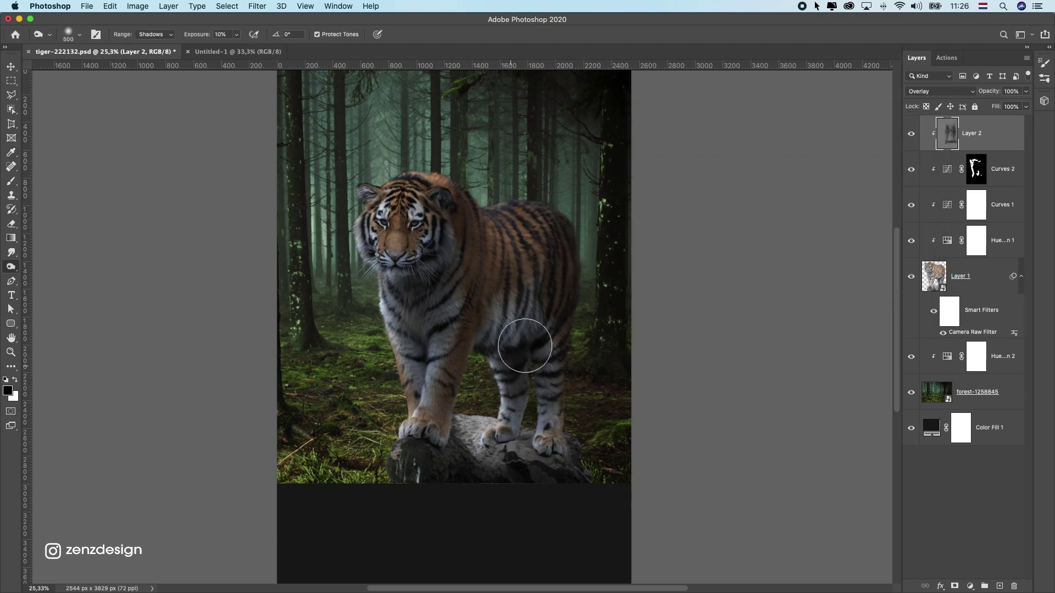
Add a new layer above Layer 2, fill it with 50% gray and set its blend mode to Overlay
{"action": "key", "text": "super+minus"}
{"action": "key", "text": "super+minus"}
{"action": "key", "text": "super+minus"}
{"action": "scroll", "coordinate": [541, 347], "scroll_direction": "up", "scroll_amount": 3}
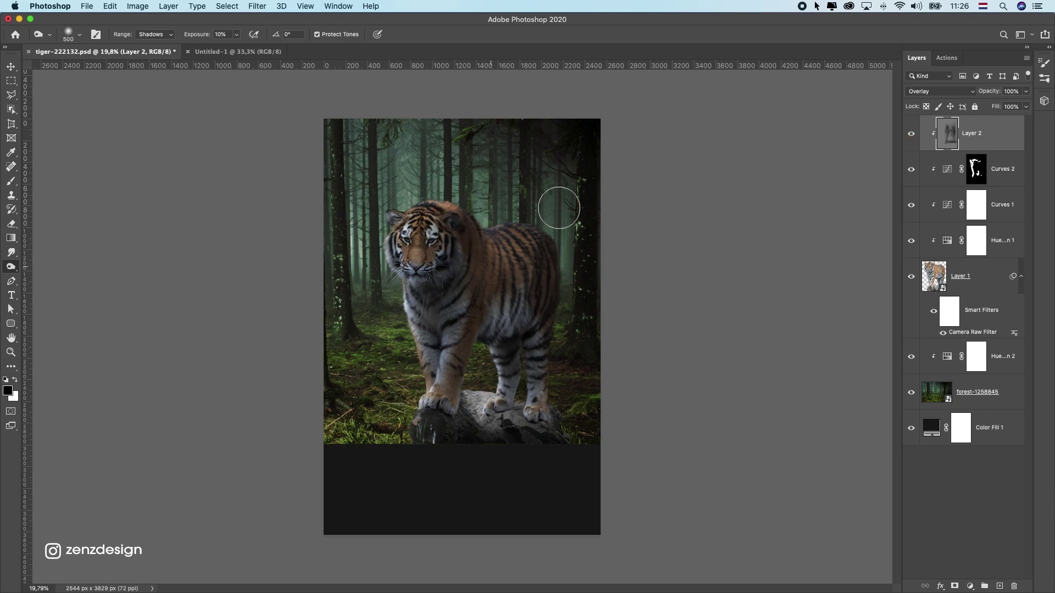
{"action": "left_click", "coordinate": [999, 587]}
{"action": "left_click", "coordinate": [137, 6]}
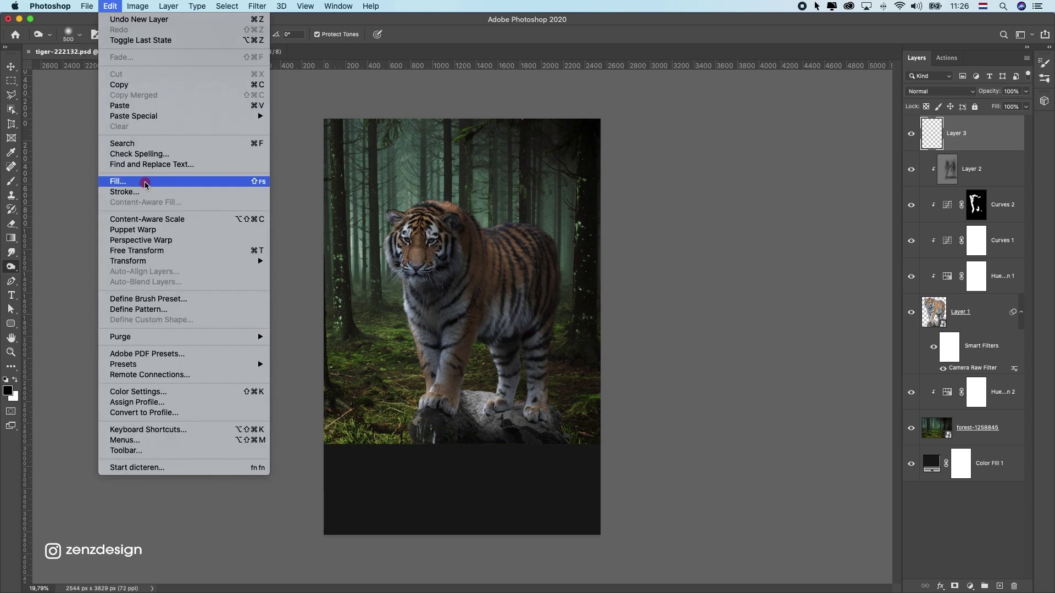
{"action": "left_click", "coordinate": [117, 182]}
{"action": "left_click", "coordinate": [817, 132]}
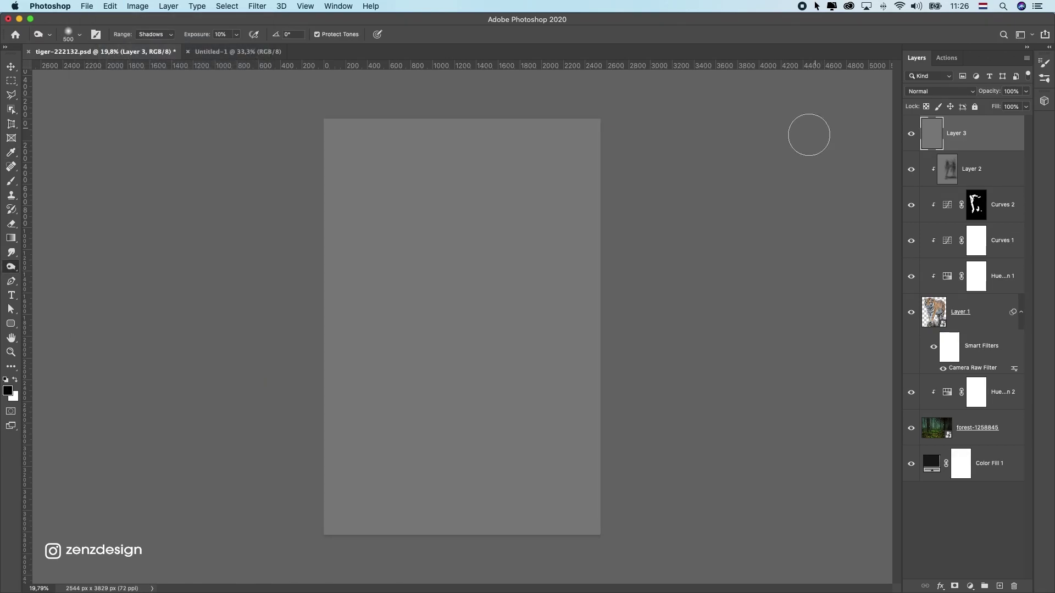
{"action": "left_click", "coordinate": [933, 93]}
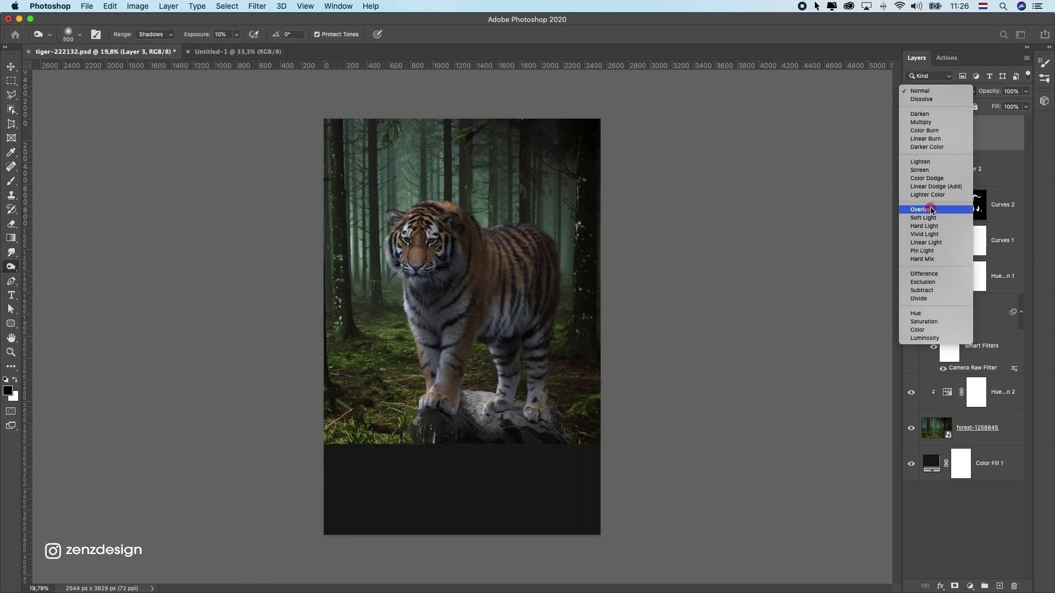
{"action": "left_click", "coordinate": [932, 209]}
Choose the Dodge tool and clip the new gray Overlay layer to the tiger with a clipping mask
{"action": "scroll", "coordinate": [402, 239], "scroll_direction": "up", "scroll_amount": 6}
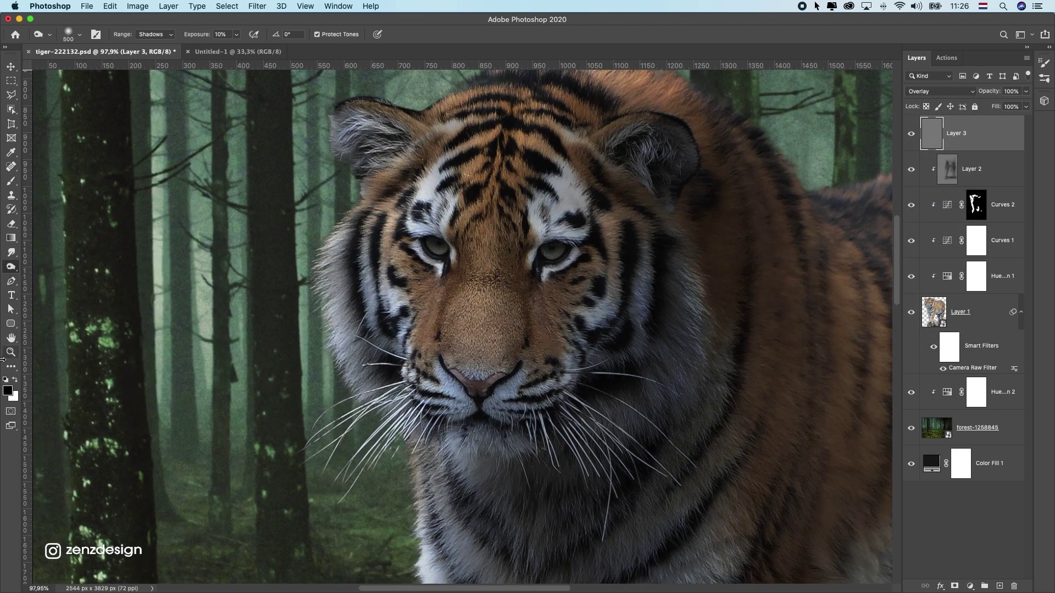
{"action": "right_click", "coordinate": [11, 267]}
{"action": "left_click", "coordinate": [69, 267]}
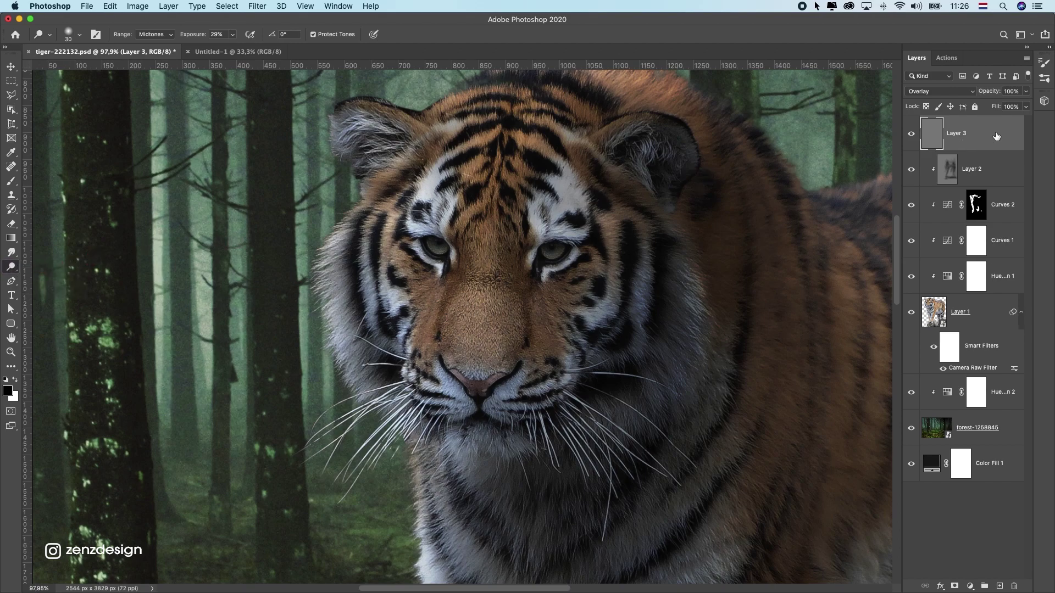
{"action": "right_click", "coordinate": [946, 128]}
{"action": "left_click", "coordinate": [866, 324]}
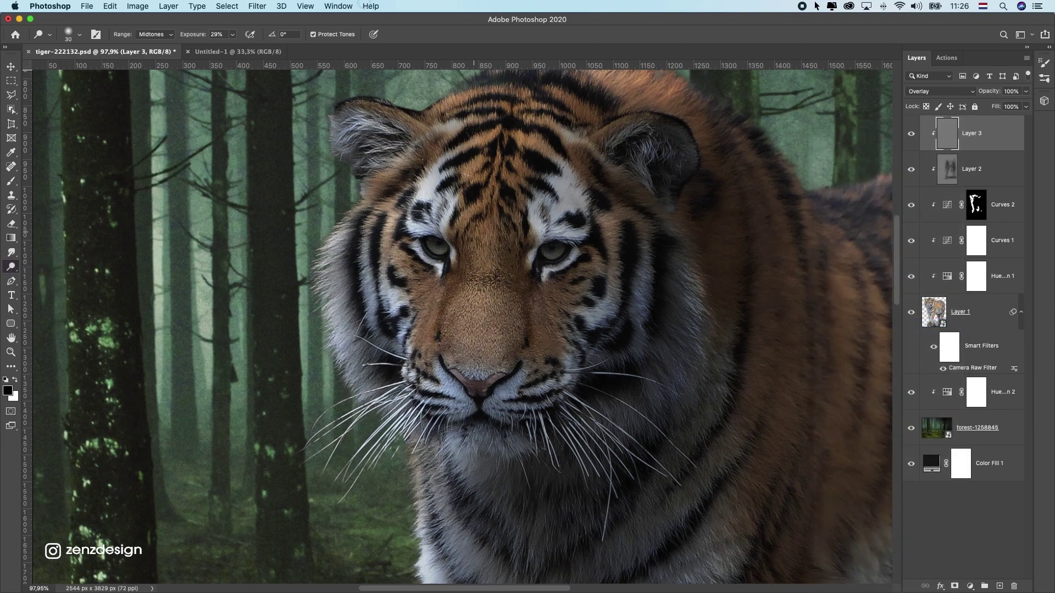
Set the Dodge range to Highlights and brighten both of the tiger's eyes at 29% exposure with a 30 px brush
{"action": "left_click", "coordinate": [233, 35]}
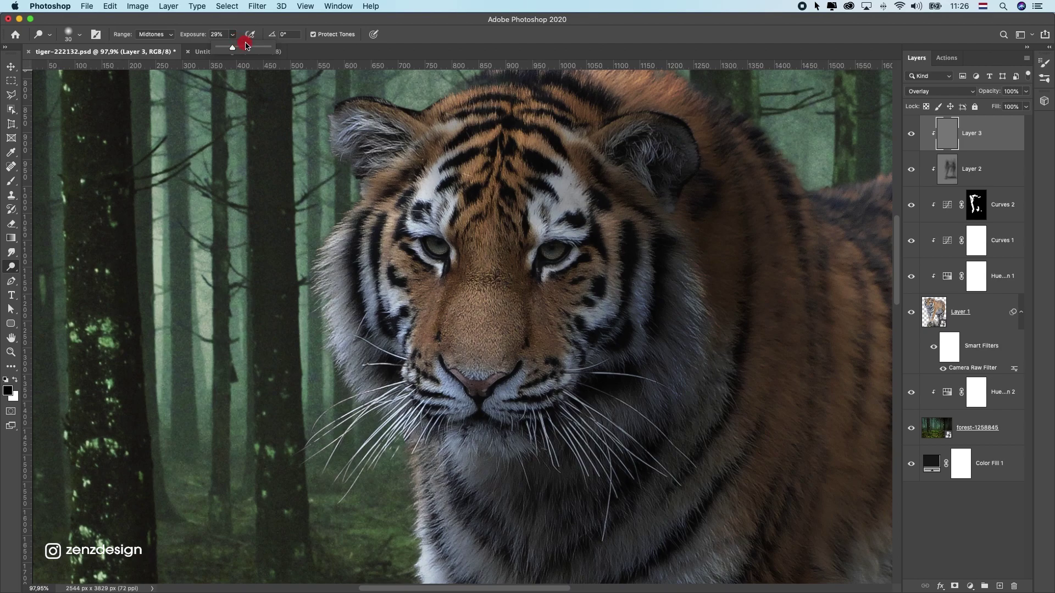
{"action": "left_click", "coordinate": [165, 35]}
{"action": "left_click", "coordinate": [157, 45]}
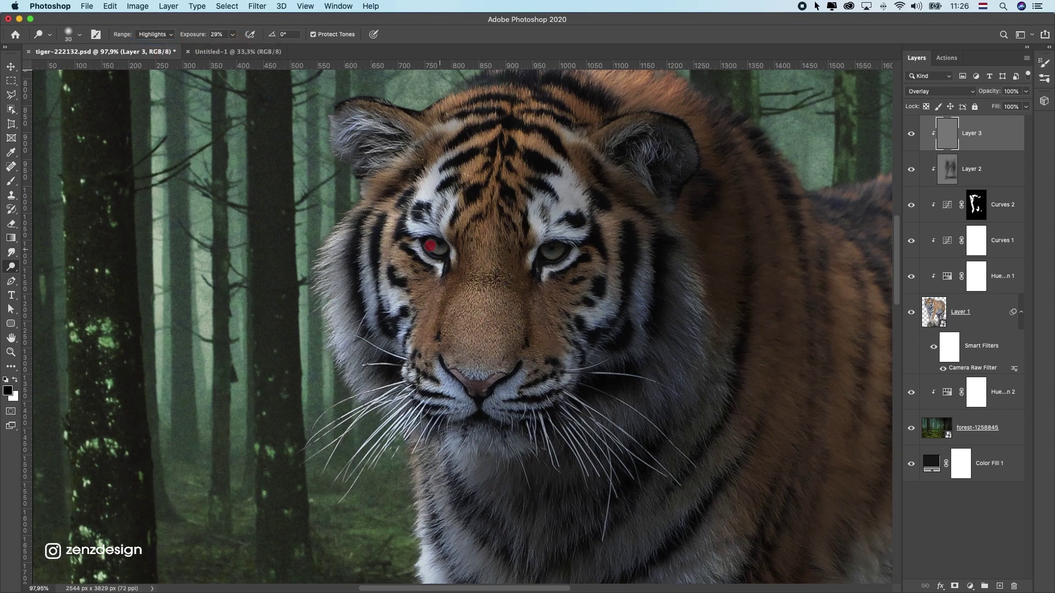
{"action": "left_click_drag", "start_coordinate": [446, 251], "coordinate": [438, 244]}
{"action": "left_click_drag", "start_coordinate": [558, 256], "coordinate": [551, 254]}
{"action": "key", "text": "super+0"}
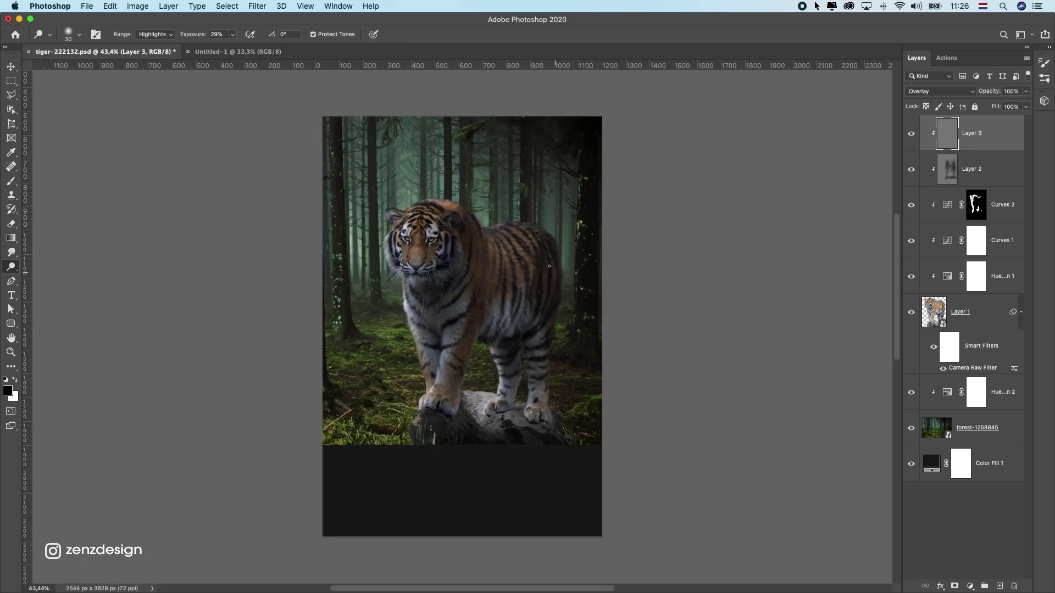
{"action": "scroll", "coordinate": [416, 231], "scroll_direction": "up", "scroll_amount": 5}
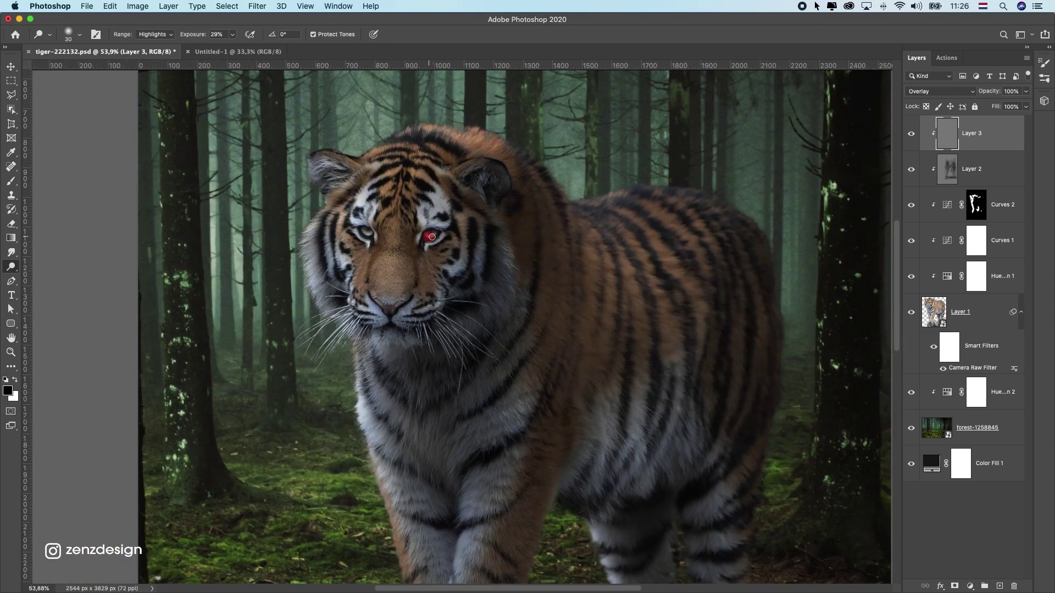
{"action": "left_click_drag", "start_coordinate": [432, 236], "coordinate": [427, 239]}
{"action": "scroll", "coordinate": [516, 255], "scroll_direction": "down", "scroll_amount": 4}
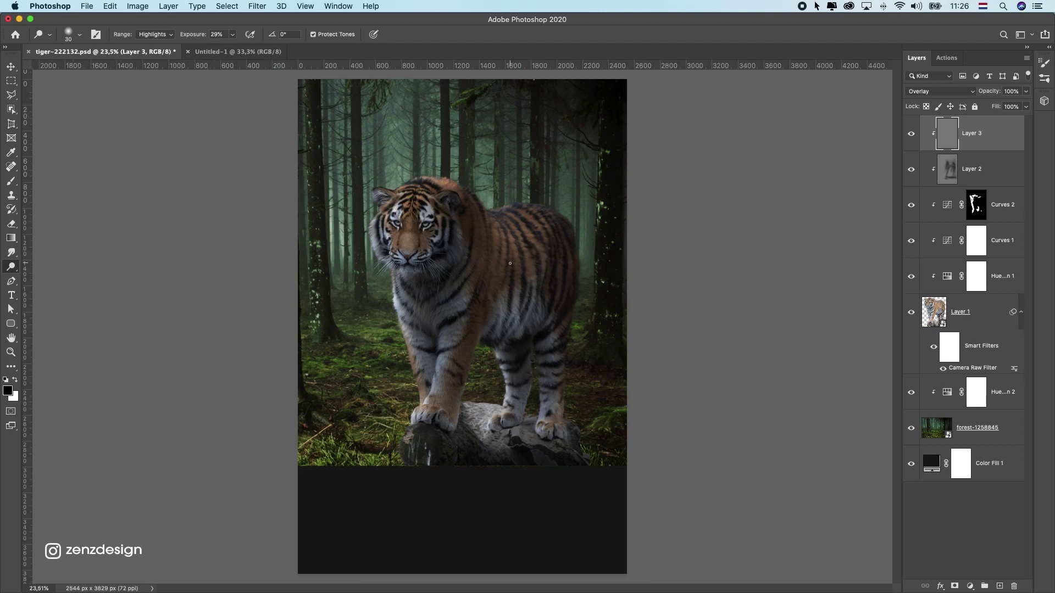
Add another layer clipped to the tiger, fill it with 50% gray and set its blend mode to Overlay
{"action": "scroll", "coordinate": [380, 300], "scroll_direction": "up", "scroll_amount": 3}
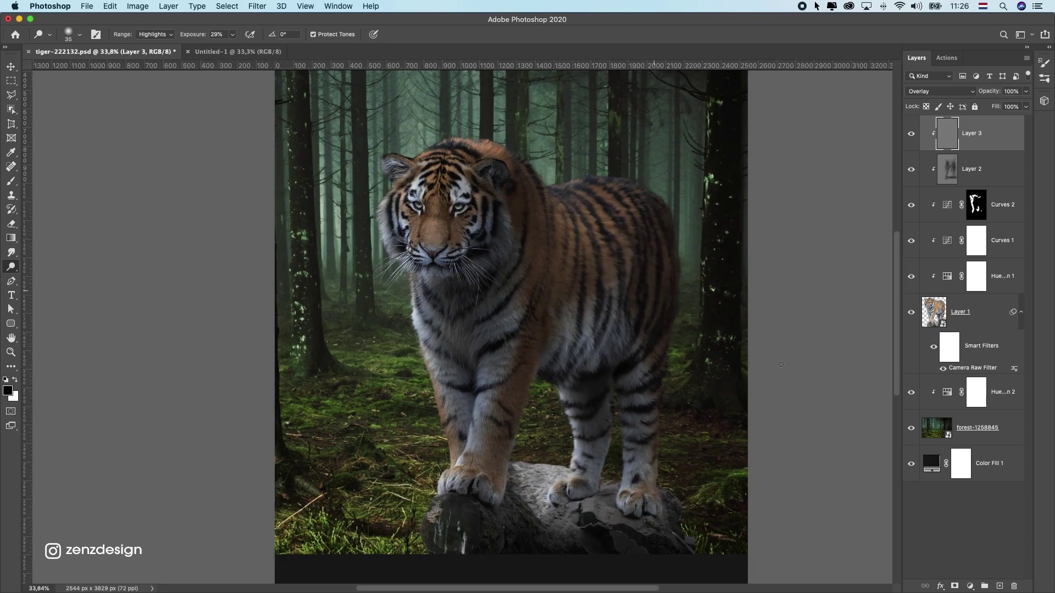
{"action": "left_click", "coordinate": [999, 587]}
{"action": "right_click", "coordinate": [979, 134]}
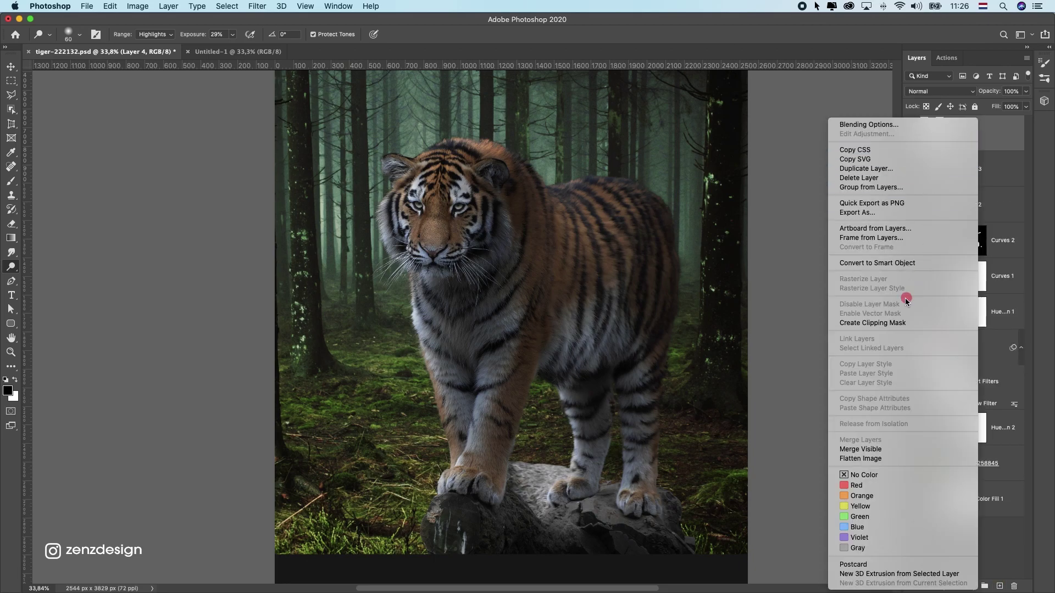
{"action": "left_click", "coordinate": [902, 323]}
{"action": "left_click", "coordinate": [109, 6]}
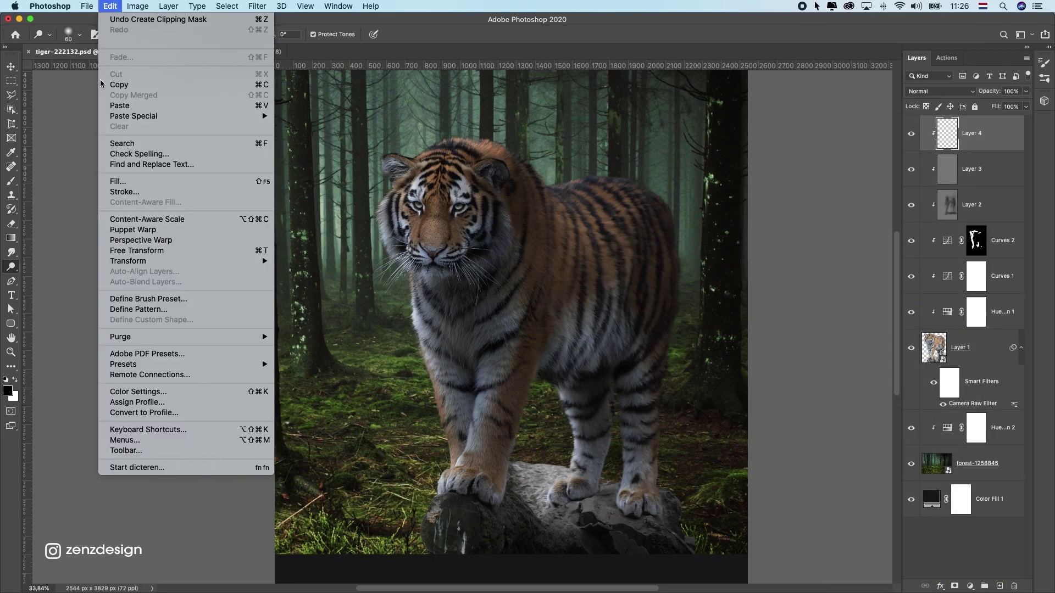
{"action": "left_click", "coordinate": [134, 181]}
{"action": "left_click", "coordinate": [798, 130]}
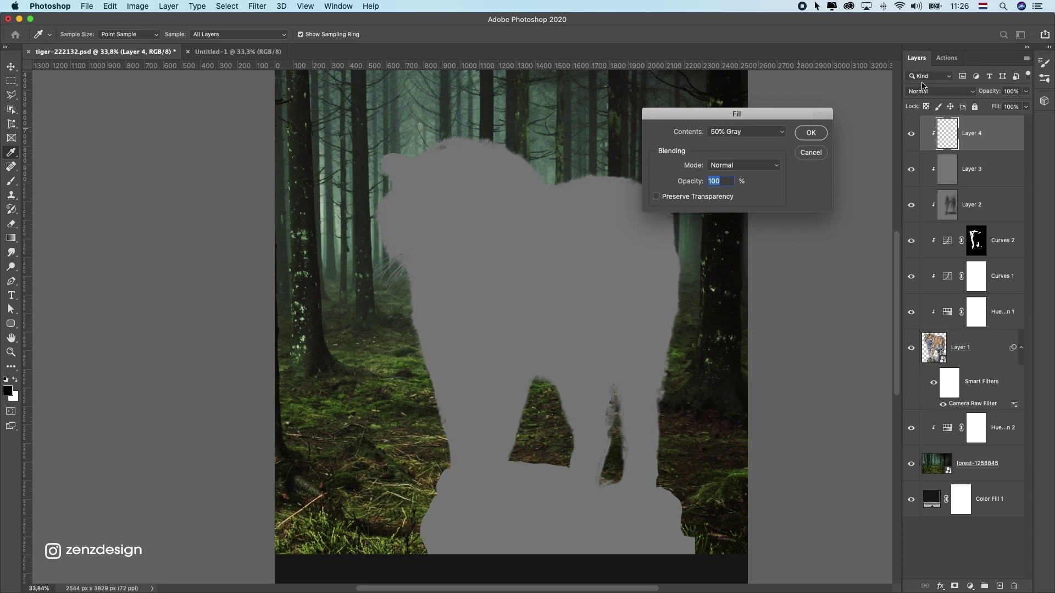
{"action": "key", "text": "o"}
{"action": "left_click", "coordinate": [926, 91]}
{"action": "left_click", "coordinate": [907, 211]}
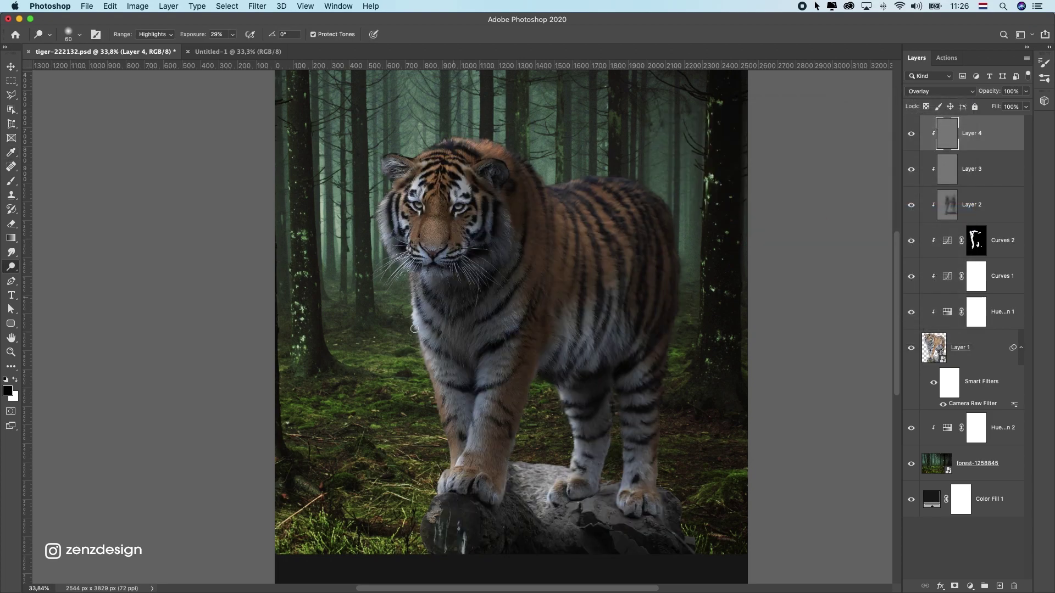
Dodge the highlights along the tiger's cheek, ear and back with a 175 px brush, undoing the first stroke on the chest
{"action": "key", "text": "]"}
{"action": "mouse_move", "coordinate": [418, 312]}
{"action": "left_mouse_down"}
{"action": "mouse_move", "coordinate": [410, 349]}
{"action": "mouse_move", "coordinate": [407, 316]}
{"action": "left_mouse_up"}
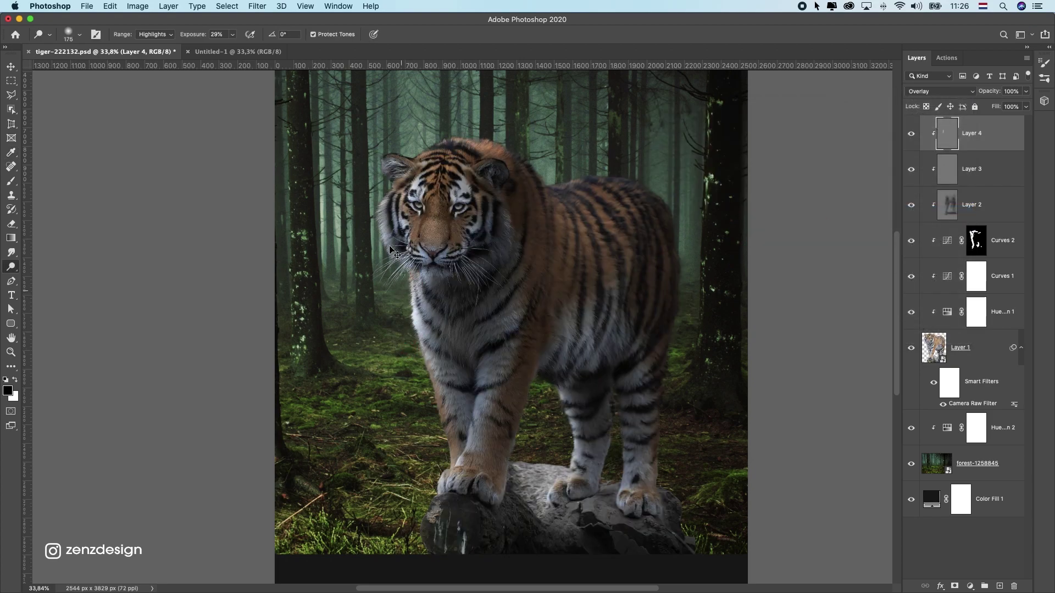
{"action": "key", "text": "super+z"}
{"action": "mouse_move", "coordinate": [390, 247]}
{"action": "left_mouse_down"}
{"action": "mouse_move", "coordinate": [367, 210]}
{"action": "mouse_move", "coordinate": [395, 278]}
{"action": "left_mouse_up"}
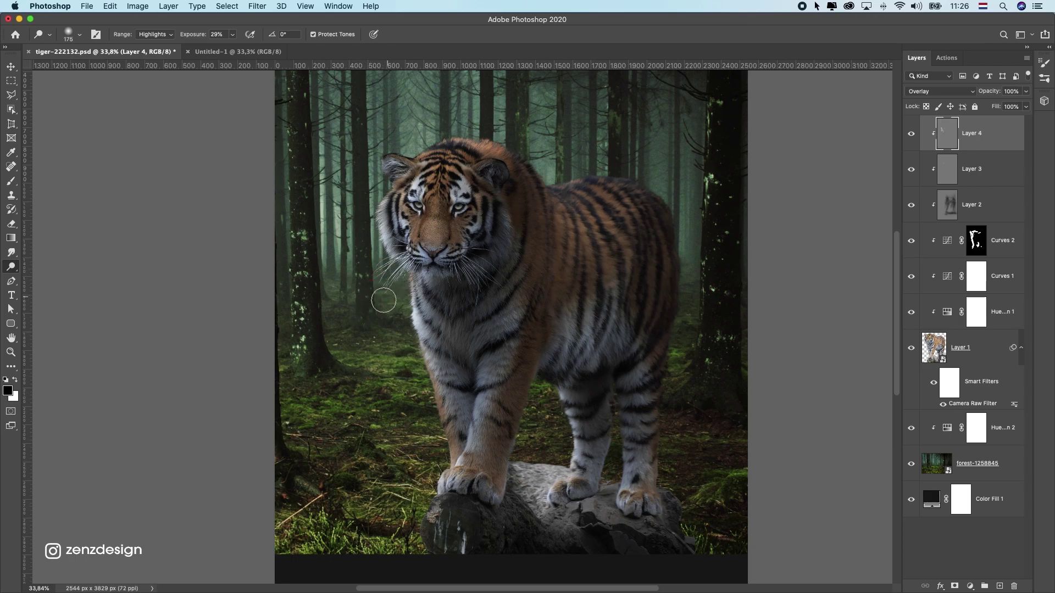
{"action": "mouse_move", "coordinate": [381, 161]}
{"action": "left_mouse_down"}
{"action": "mouse_move", "coordinate": [390, 150]}
{"action": "mouse_move", "coordinate": [379, 158]}
{"action": "left_mouse_up"}
{"action": "left_click", "coordinate": [502, 134]}
{"action": "mouse_move", "coordinate": [547, 173]}
{"action": "left_mouse_down"}
{"action": "mouse_move", "coordinate": [620, 156]}
{"action": "mouse_move", "coordinate": [611, 169]}
{"action": "left_mouse_up"}
{"action": "left_click", "coordinate": [610, 172]}
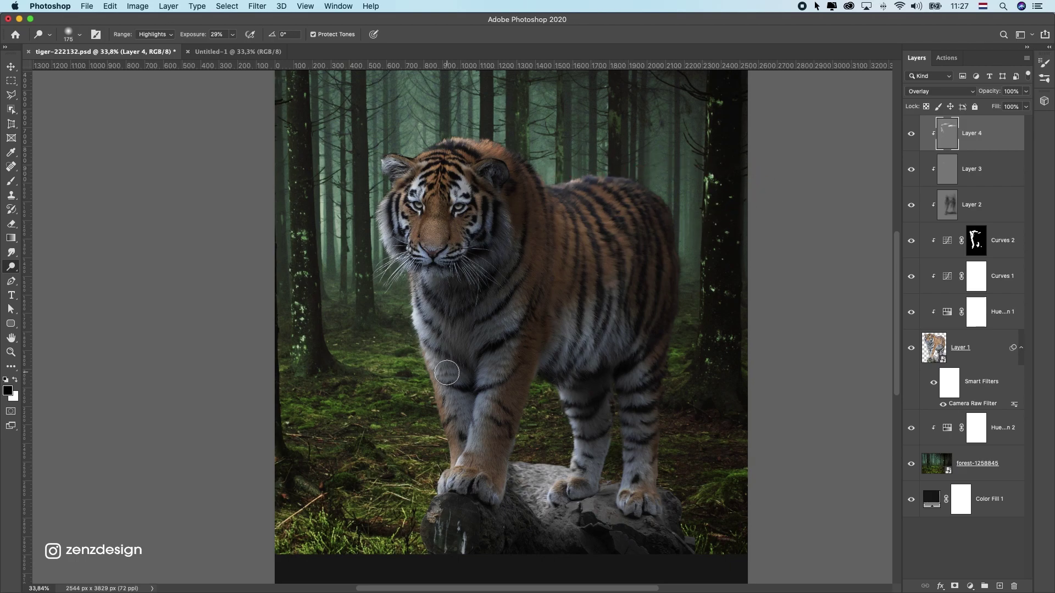
{"action": "scroll", "coordinate": [446, 372], "scroll_direction": "down", "scroll_amount": 2}
{"action": "left_click_drag", "start_coordinate": [560, 406], "coordinate": [566, 447]}
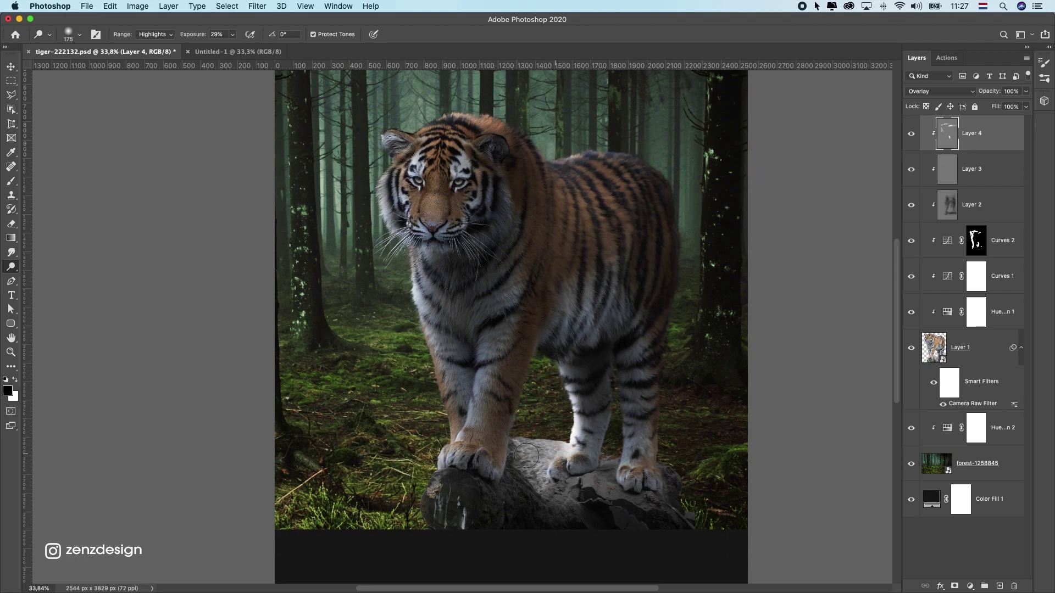
{"action": "scroll", "coordinate": [562, 406], "scroll_direction": "down", "scroll_amount": 3}
{"action": "key", "text": "super+z"}
Lower the Dodge exposure to 19% and brighten the highlights on the tiger's front paws with 100 px and 90 px brushes
{"action": "left_click", "coordinate": [236, 35]}
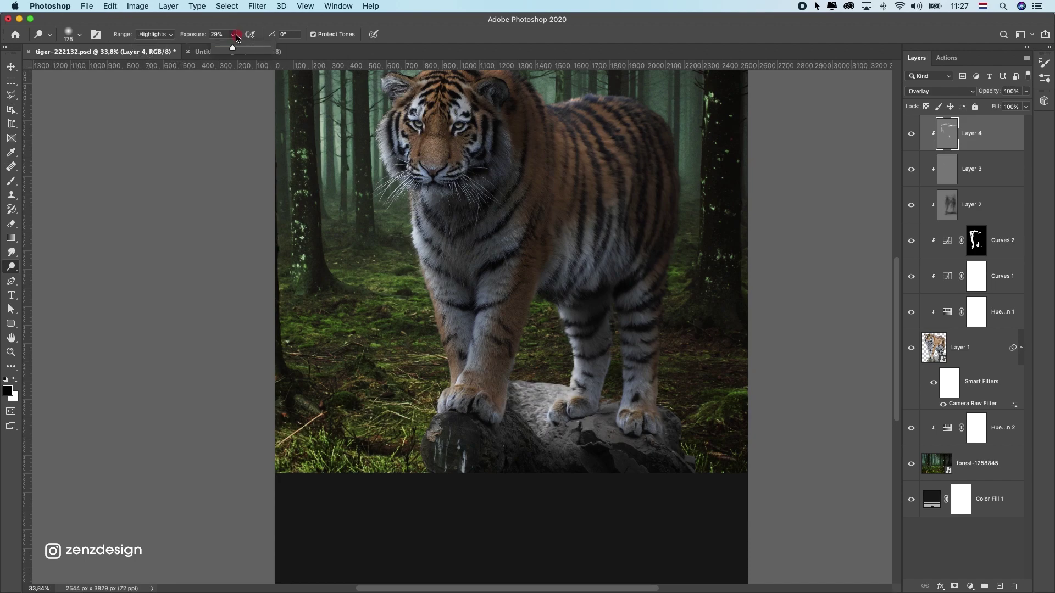
{"action": "mouse_move", "coordinate": [431, 433]}
{"action": "left_mouse_down"}
{"action": "mouse_move", "coordinate": [438, 399]}
{"action": "mouse_move", "coordinate": [417, 268]}
{"action": "mouse_move", "coordinate": [473, 385]}
{"action": "left_mouse_up"}
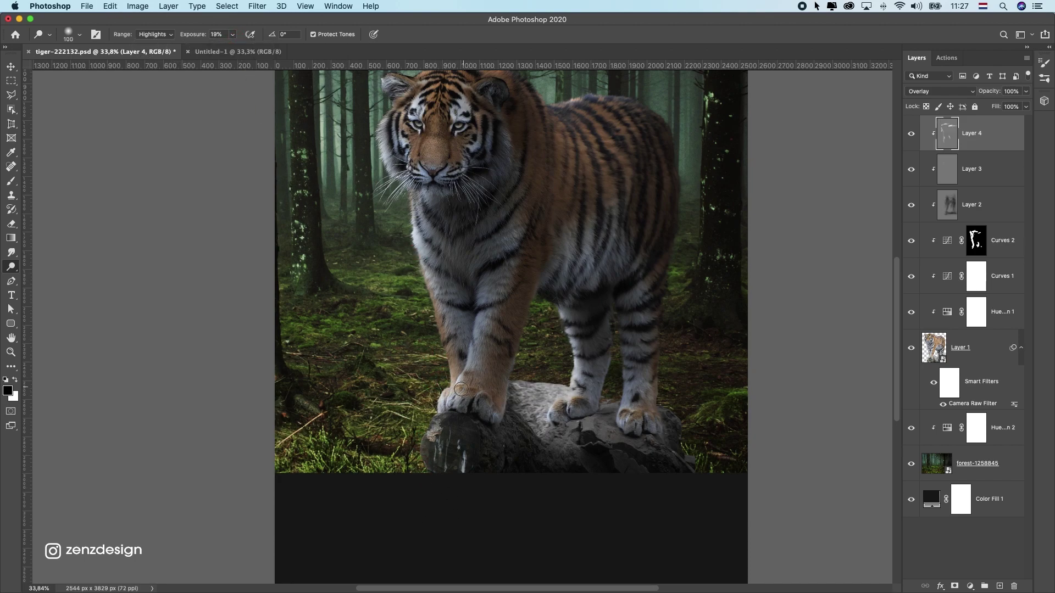
{"action": "key", "text": "["}
{"action": "mouse_move", "coordinate": [461, 389]}
{"action": "left_mouse_down"}
{"action": "mouse_move", "coordinate": [499, 250]}
{"action": "mouse_move", "coordinate": [456, 402]}
{"action": "mouse_move", "coordinate": [498, 290]}
{"action": "mouse_move", "coordinate": [495, 262]}
{"action": "mouse_move", "coordinate": [456, 399]}
{"action": "left_mouse_up"}
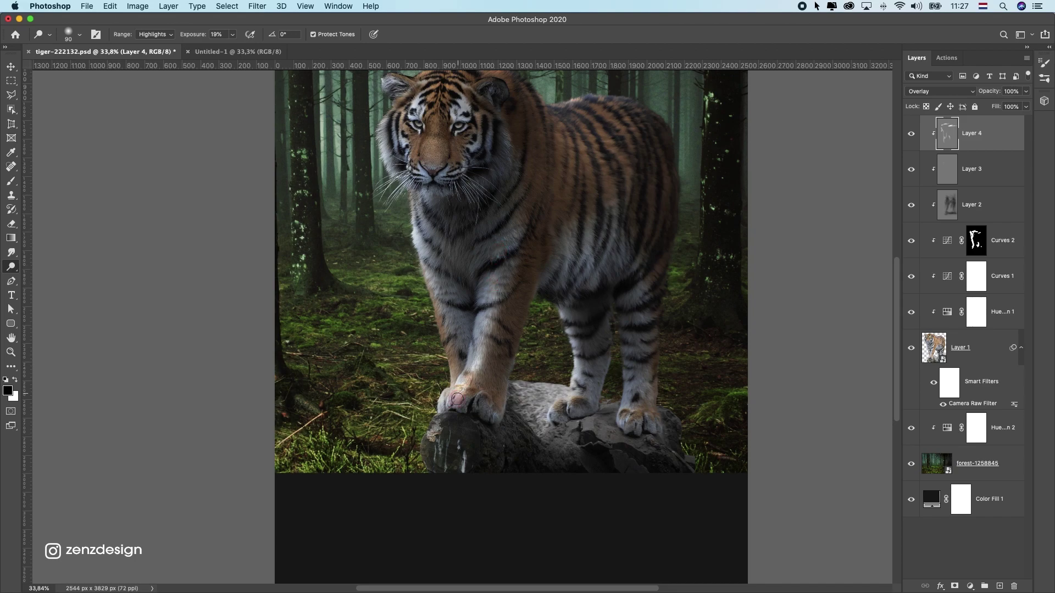
{"action": "mouse_move", "coordinate": [426, 198]}
{"action": "left_mouse_down"}
{"action": "mouse_move", "coordinate": [431, 299]}
{"action": "mouse_move", "coordinate": [422, 275]}
{"action": "left_mouse_up"}
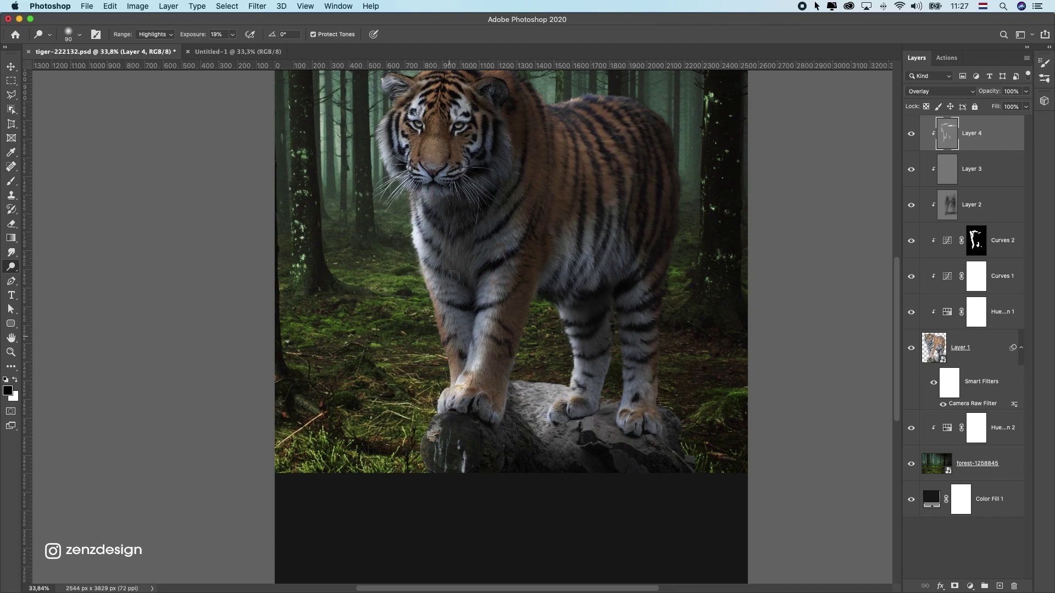
{"action": "key", "text": "super+z"}
{"action": "key", "text": "super+z"}
{"action": "left_click_drag", "start_coordinate": [411, 201], "coordinate": [422, 278]}
{"action": "key", "text": "super+z"}
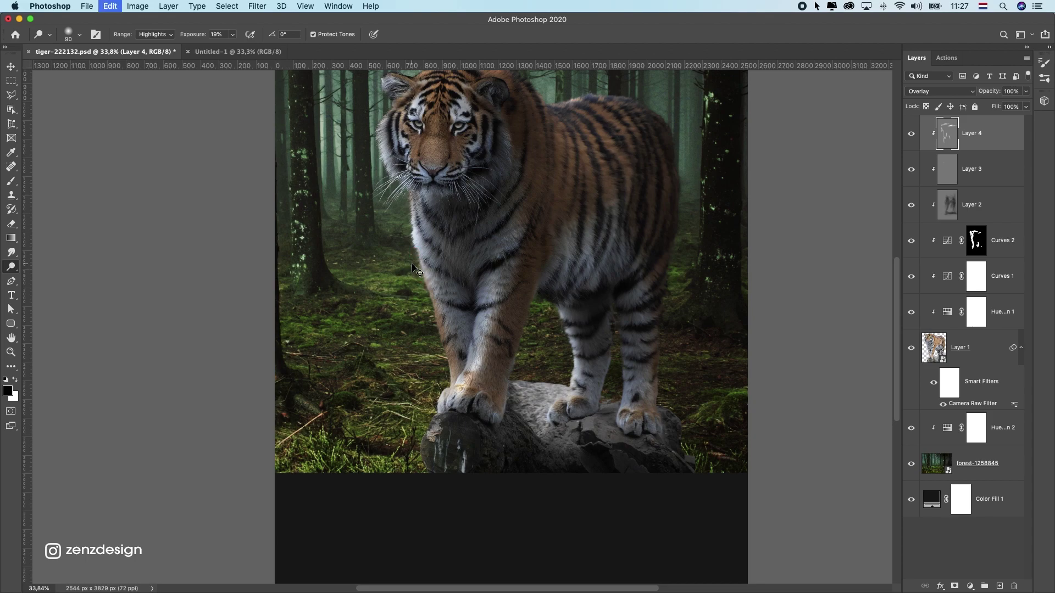
Dodge the highlights on the tiger's hind paws and the rock beneath them, undoing an unwanted paw stroke
{"action": "mouse_move", "coordinate": [636, 406]}
{"action": "left_mouse_down"}
{"action": "mouse_move", "coordinate": [636, 324]}
{"action": "mouse_move", "coordinate": [630, 431]}
{"action": "mouse_move", "coordinate": [647, 352]}
{"action": "mouse_move", "coordinate": [637, 402]}
{"action": "mouse_move", "coordinate": [657, 426]}
{"action": "left_mouse_up"}
{"action": "left_click_drag", "start_coordinate": [564, 407], "coordinate": [580, 402]}
{"action": "key", "text": "super+z"}
{"action": "mouse_move", "coordinate": [572, 437]}
{"action": "left_mouse_down"}
{"action": "mouse_move", "coordinate": [589, 427]}
{"action": "mouse_move", "coordinate": [635, 449]}
{"action": "left_mouse_up"}
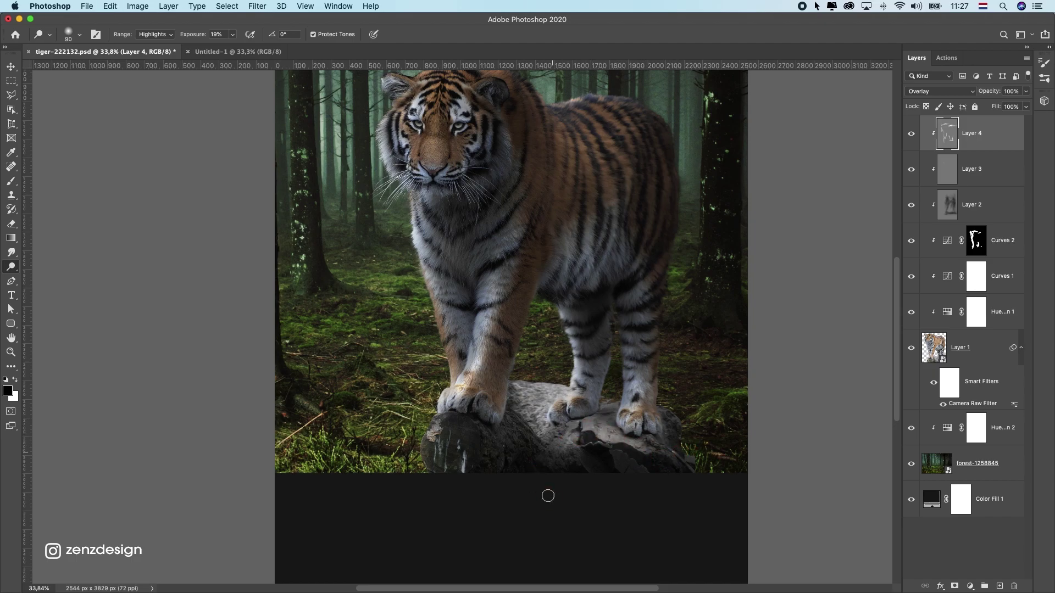
Undo the last two strokes and dodge the rock between the front and hind paws and the tiger's lower hind leg
{"action": "scroll", "coordinate": [556, 464], "scroll_direction": "down", "scroll_amount": 10}
{"action": "scroll", "coordinate": [556, 465], "scroll_direction": "up", "scroll_amount": 10}
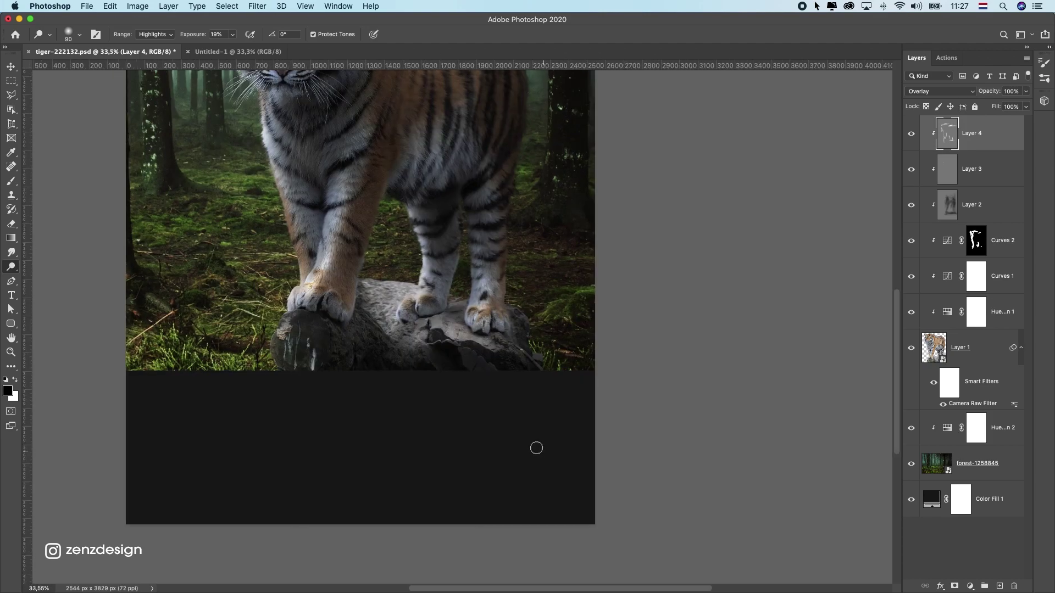
{"action": "key", "text": "super+z"}
{"action": "key", "text": "super+z"}
{"action": "mouse_move", "coordinate": [395, 294]}
{"action": "left_mouse_down"}
{"action": "mouse_move", "coordinate": [376, 328]}
{"action": "mouse_move", "coordinate": [386, 342]}
{"action": "mouse_move", "coordinate": [373, 295]}
{"action": "left_mouse_up"}
{"action": "left_click_drag", "start_coordinate": [440, 279], "coordinate": [435, 276]}
{"action": "scroll", "coordinate": [435, 275], "scroll_direction": "down", "scroll_amount": 5}
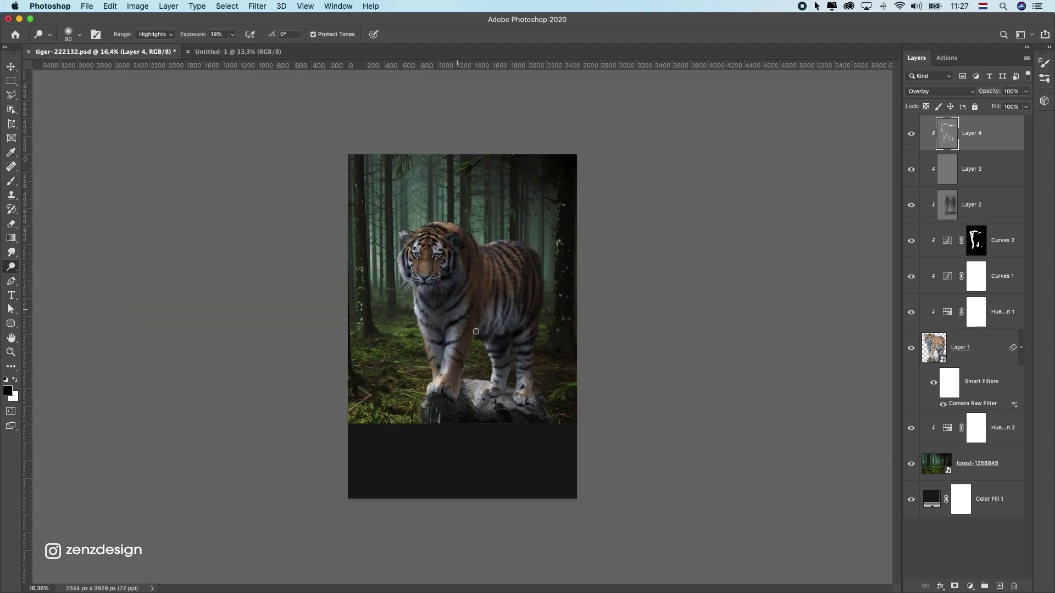
Undo the last two dodge strokes on the rock and the tiger's lower leg
{"action": "scroll", "coordinate": [477, 335], "scroll_direction": "up", "scroll_amount": 1}
{"action": "key", "text": "super+z"}
{"action": "scroll", "coordinate": [470, 373], "scroll_direction": "up", "scroll_amount": 1}
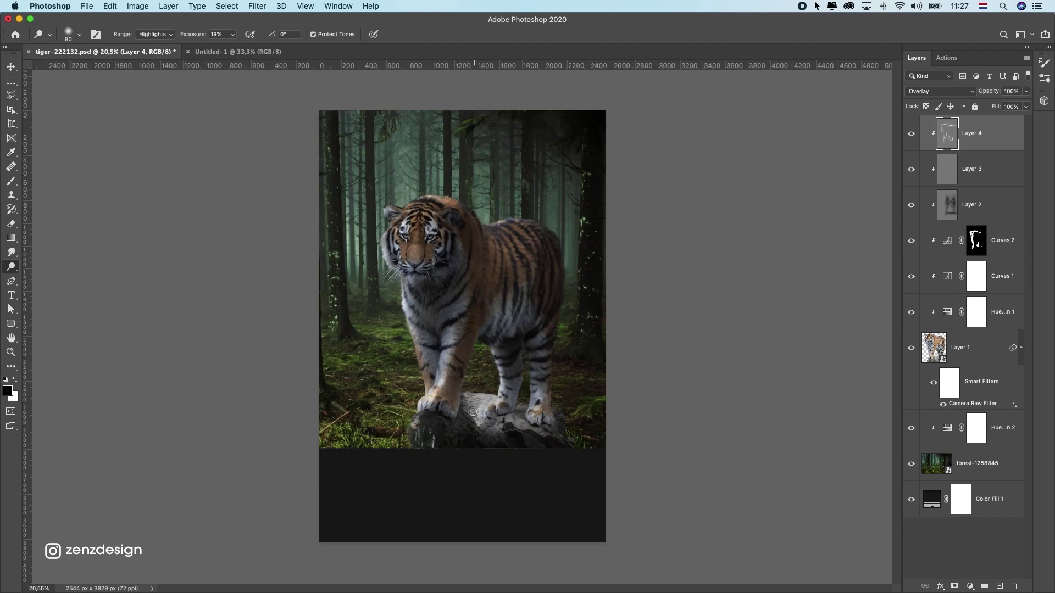
{"action": "key", "text": "super+z"}
Erase the dodging on the rock between the paws on Layer 4 with a much smaller Eraser brush
{"action": "left_click", "coordinate": [12, 225]}
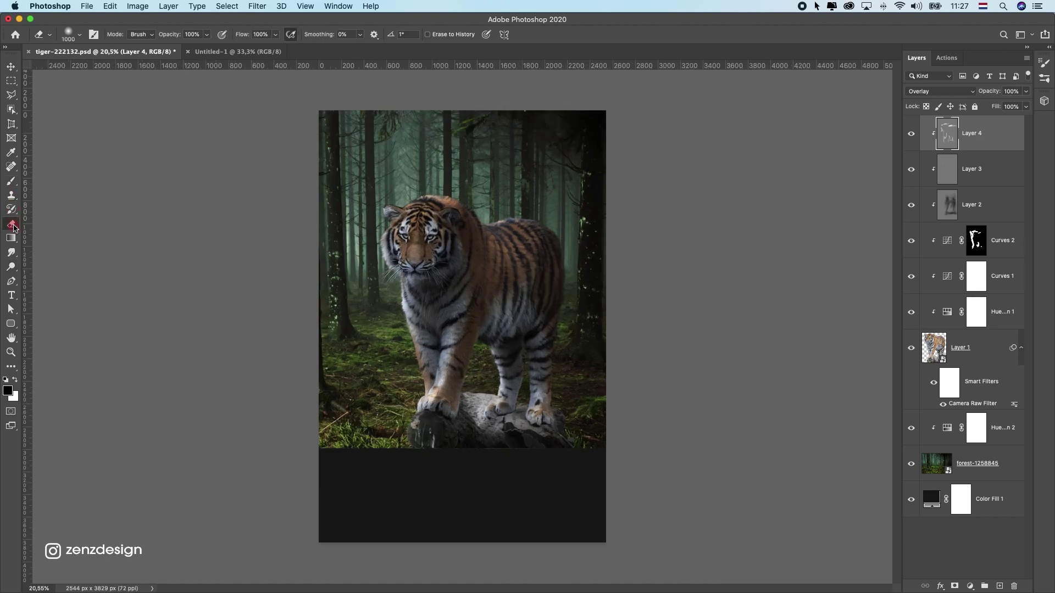
{"action": "key", "text": "bracketleft"}
{"action": "key", "text": "bracketleft"}
{"action": "key", "text": "bracketleft"}
{"action": "key", "text": "bracketleft"}
{"action": "key", "text": "bracketleft"}
{"action": "key", "text": "bracketleft"}
{"action": "key", "text": "bracketleft"}
{"action": "key", "text": "bracketleft"}
{"action": "key", "text": "bracketleft"}
{"action": "key", "text": "bracketleft"}
{"action": "key", "text": "bracketleft"}
{"action": "key", "text": "bracketleft"}
{"action": "mouse_move", "coordinate": [471, 420]}
{"action": "left_mouse_down"}
{"action": "mouse_move", "coordinate": [480, 401]}
{"action": "mouse_move", "coordinate": [478, 429]}
{"action": "left_mouse_up"}
Select all layers from forest-1258845 up to Layer 4 and shift them slightly up and left on the canvas
{"action": "key", "text": "v"}
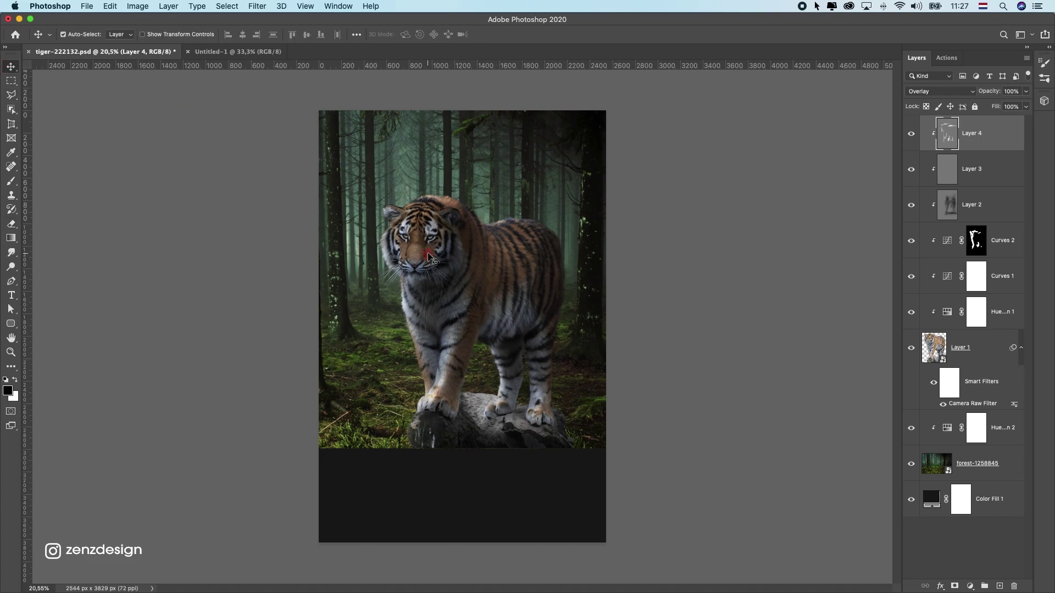
{"action": "key", "text": "super"}
{"action": "left_click", "coordinate": [998, 468]}
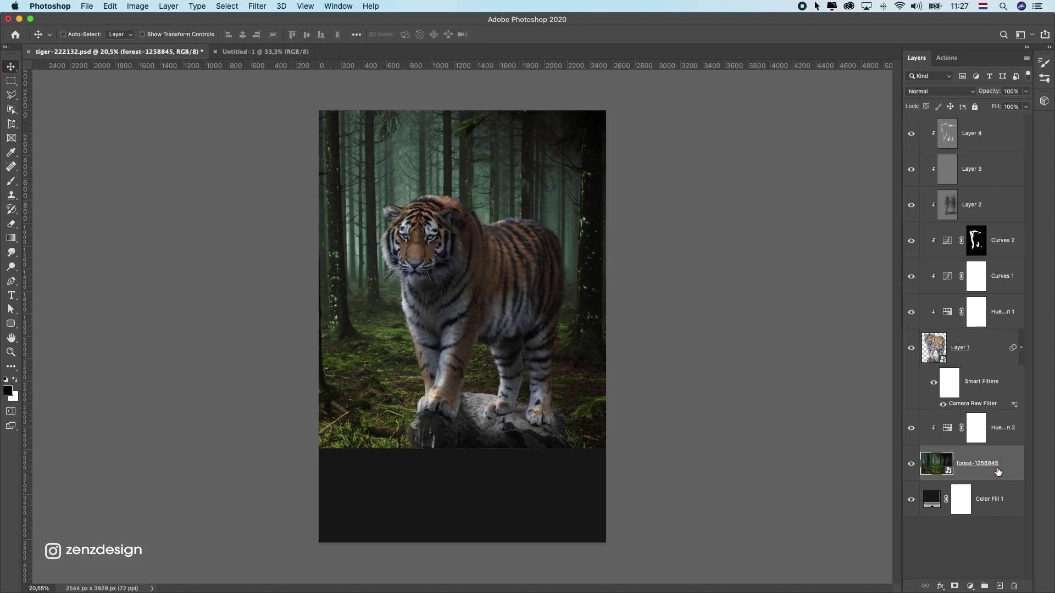
{"action": "left_click", "coordinate": [971, 134], "text": "shift"}
{"action": "mouse_move", "coordinate": [479, 201]}
{"action": "left_mouse_down"}
{"action": "mouse_move", "coordinate": [469, 211]}
{"action": "mouse_move", "coordinate": [468, 188]}
{"action": "left_mouse_up"}
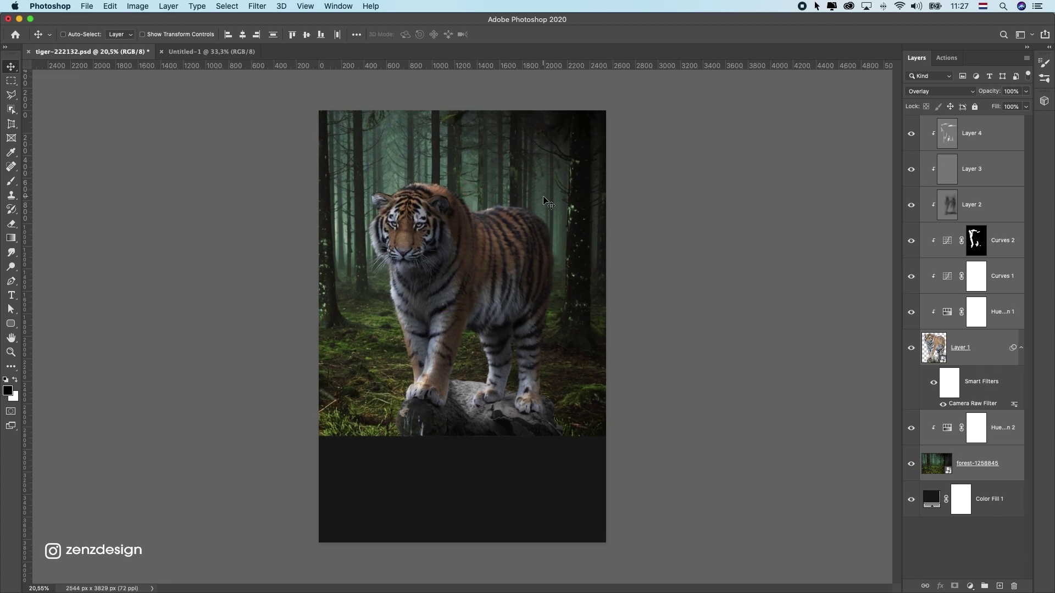
Compare the tiger with and without the Curves 1 adjustment
{"action": "left_click", "coordinate": [976, 311]}
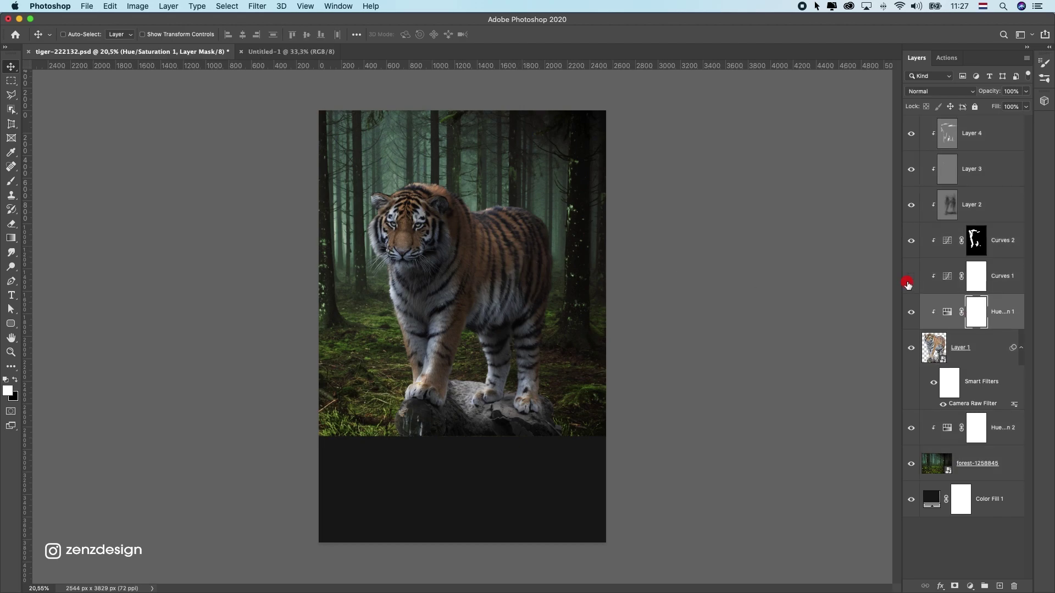
{"action": "left_click", "coordinate": [910, 280]}
{"action": "left_click", "coordinate": [910, 280]}
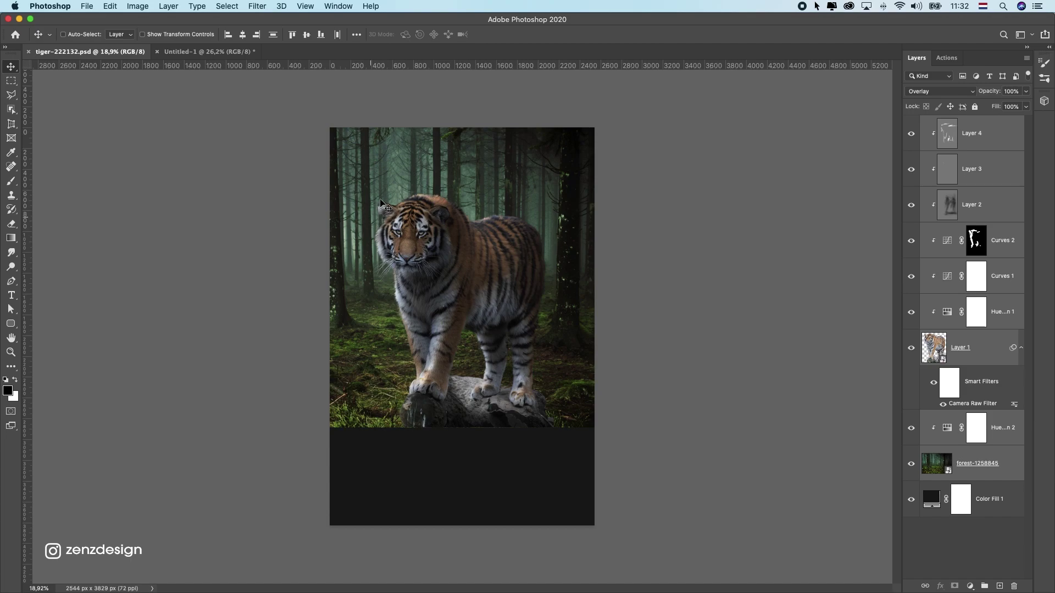
Copy the selected composite layers into the Untitled-1 document and scale them to 69.5%, leaving an empty strip below the scene
{"action": "left_click_drag", "start_coordinate": [412, 165], "coordinate": [494, 270]}
{"action": "scroll", "coordinate": [494, 269], "scroll_direction": "down", "scroll_amount": 2}
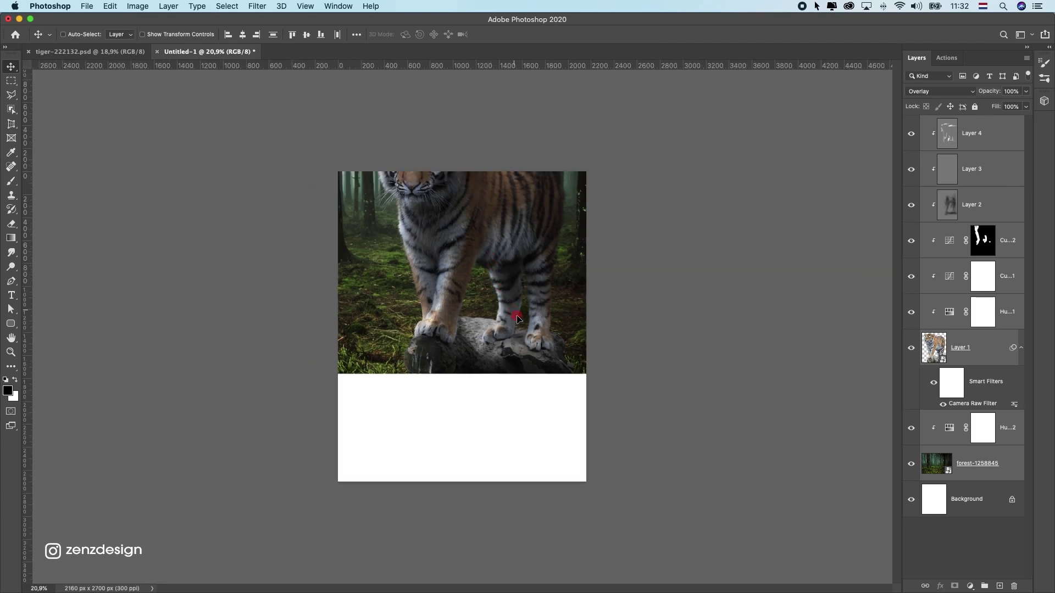
{"action": "key", "text": "super+t"}
{"action": "left_click_drag", "start_coordinate": [749, 529], "coordinate": [667, 482]}
{"action": "left_click_drag", "start_coordinate": [594, 325], "coordinate": [570, 335]}
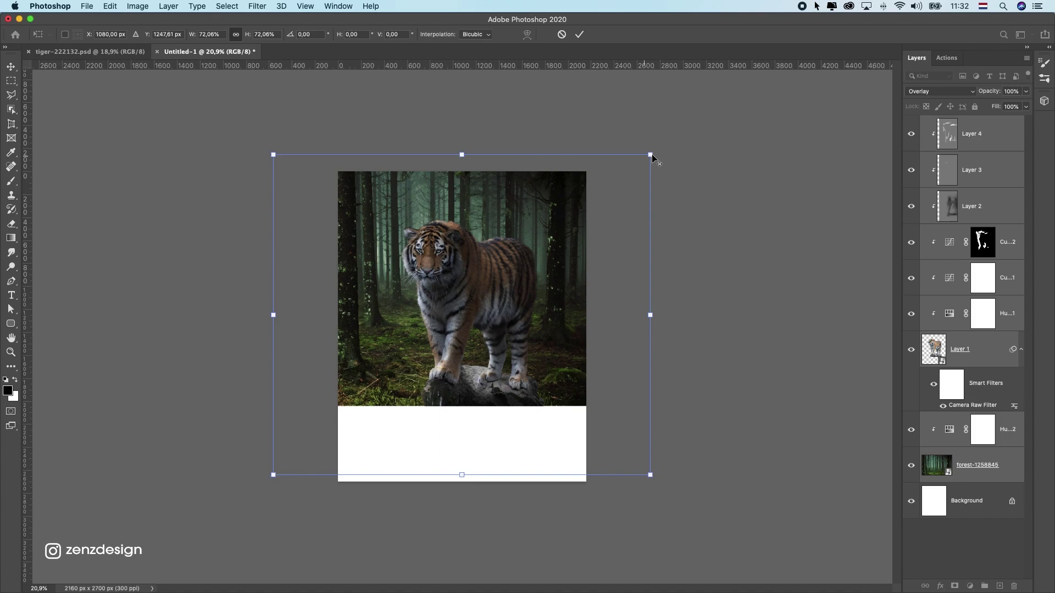
{"action": "mouse_move", "coordinate": [651, 155]}
{"action": "left_mouse_down"}
{"action": "mouse_move", "coordinate": [632, 165]}
{"action": "mouse_move", "coordinate": [645, 160]}
{"action": "left_mouse_up"}
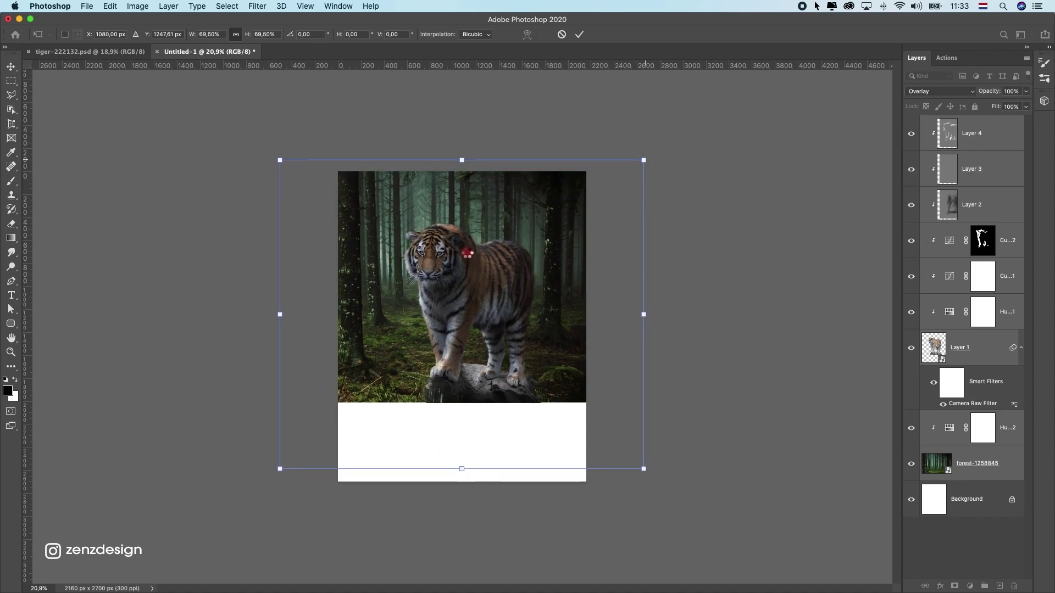
{"action": "double_click", "coordinate": [463, 251]}
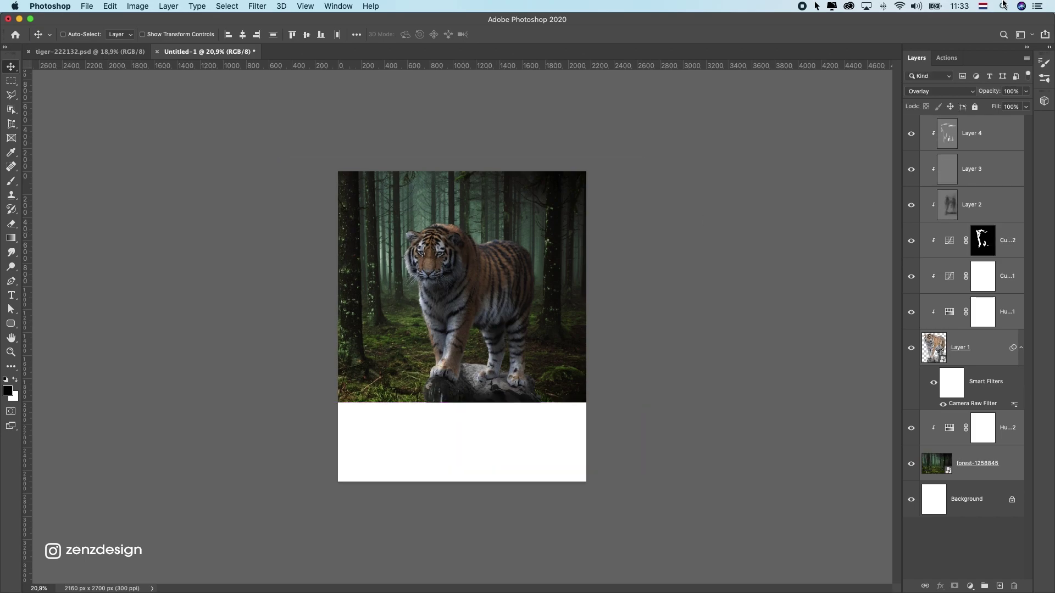
Duplicate the composite layers, merge the copies into a single layer on top, and check it by toggling its visibility
{"action": "key", "text": "super+g"}
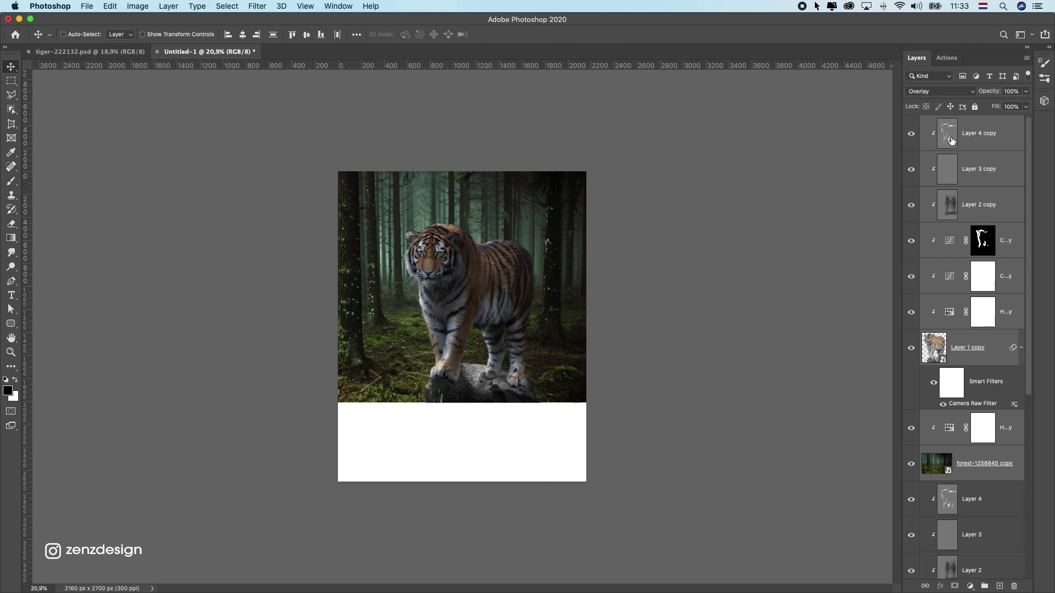
{"action": "left_click", "coordinate": [911, 133]}
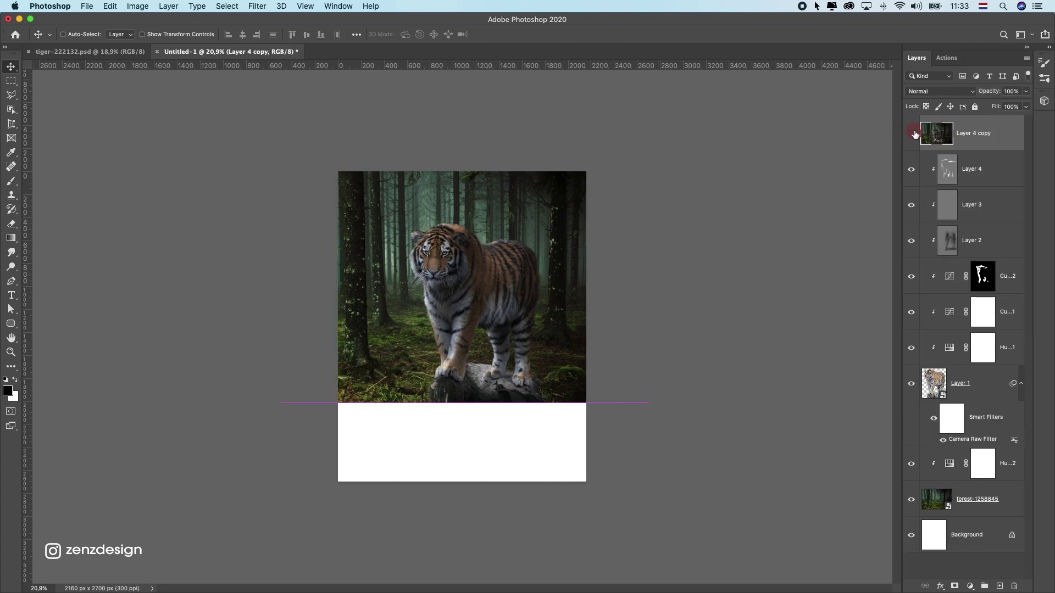
{"action": "left_click", "coordinate": [911, 134]}
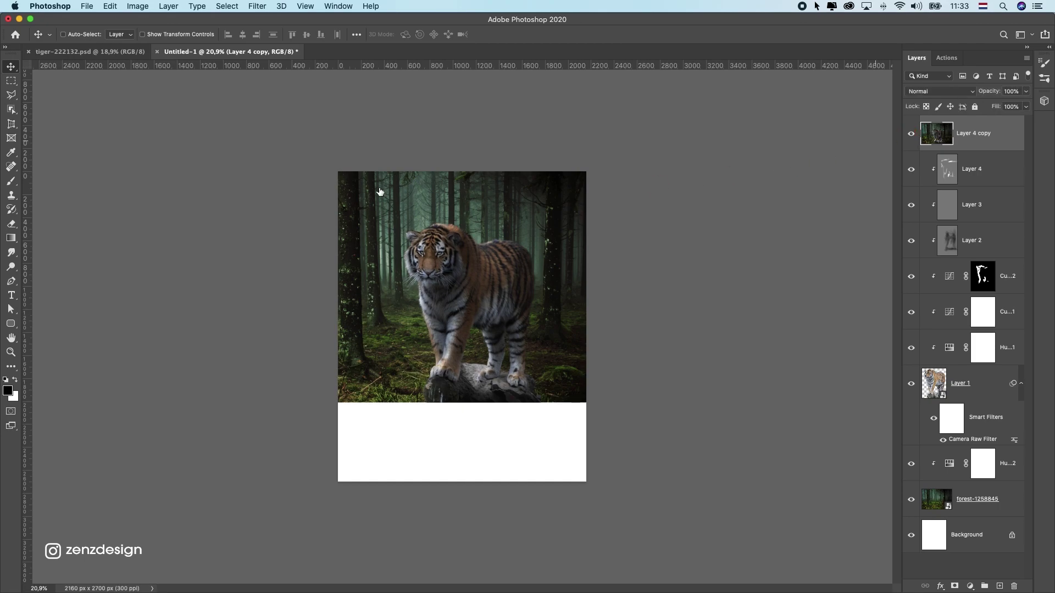
Flip the merged copy vertically and move it down over the scene
{"action": "left_click", "coordinate": [110, 6]}
{"action": "mouse_move", "coordinate": [165, 261]}
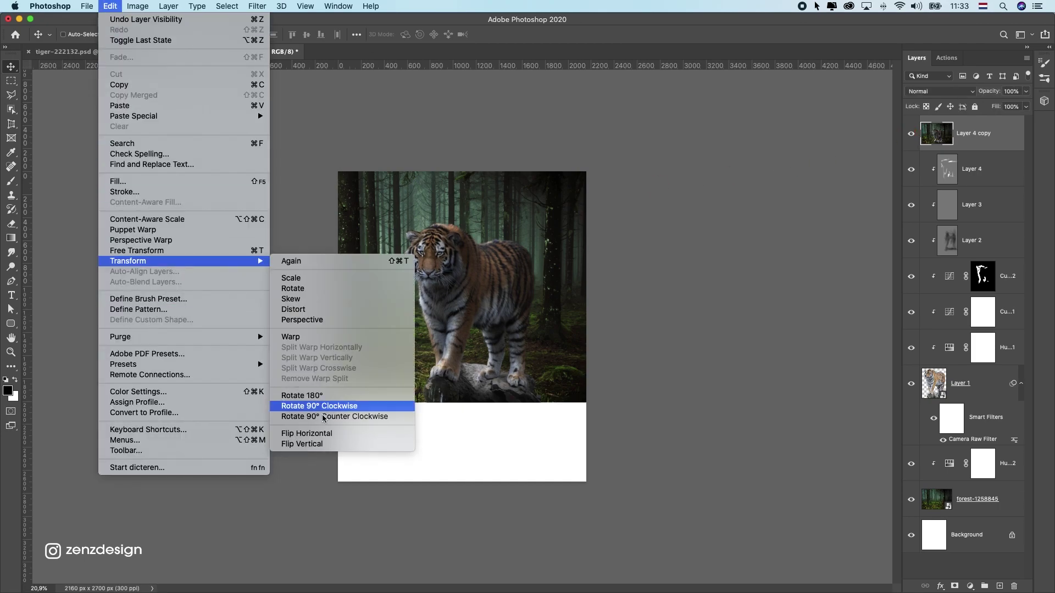
{"action": "left_click", "coordinate": [323, 444]}
{"action": "left_click_drag", "start_coordinate": [543, 214], "coordinate": [538, 264]}
Apply the Displace filter to the flipped copy with horizontal scale 10, vertical scale 20, Stretch To Fit and Repeat Edge Pixels
{"action": "left_click", "coordinate": [260, 3]}
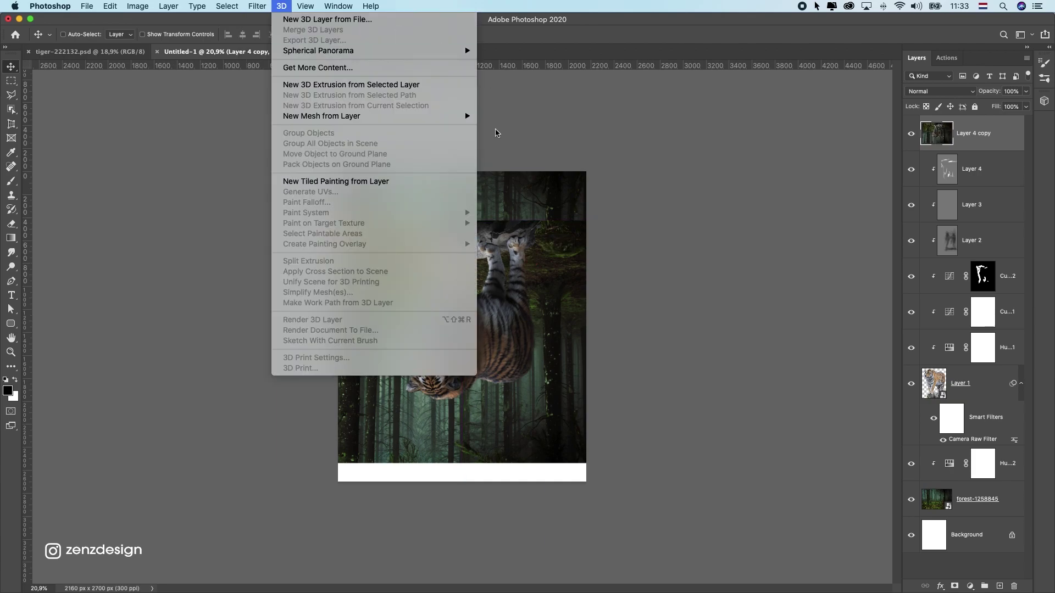
{"action": "mouse_move", "coordinate": [363, 159]}
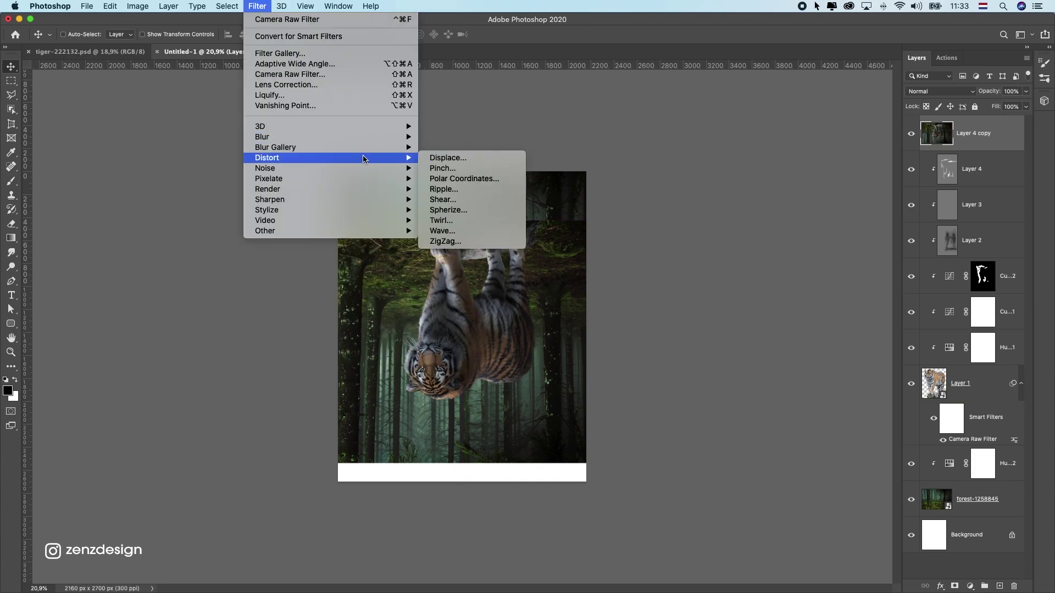
{"action": "left_click", "coordinate": [447, 158]}
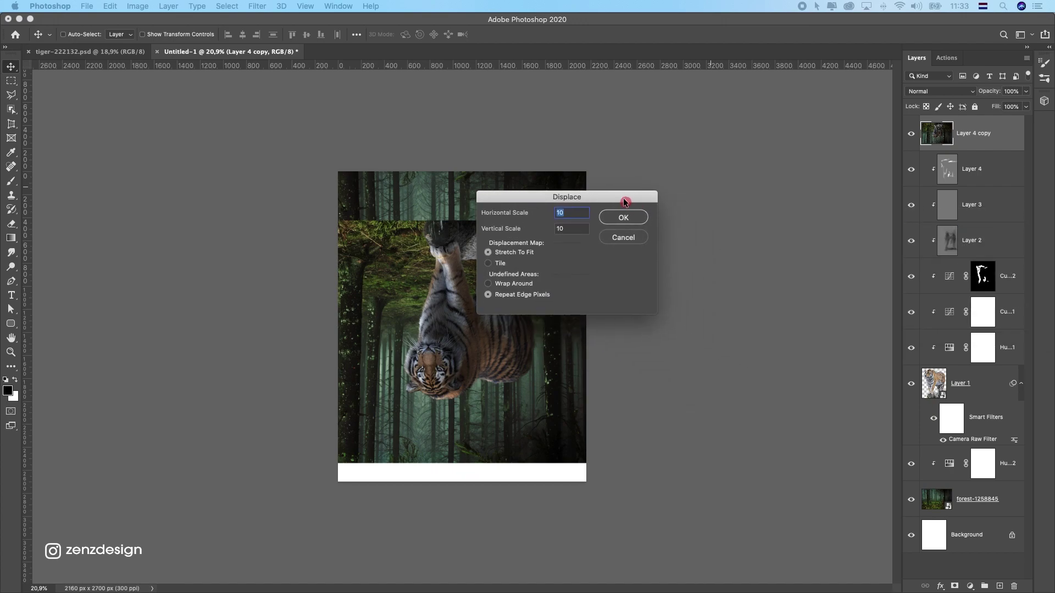
{"action": "key", "text": "Tab"}
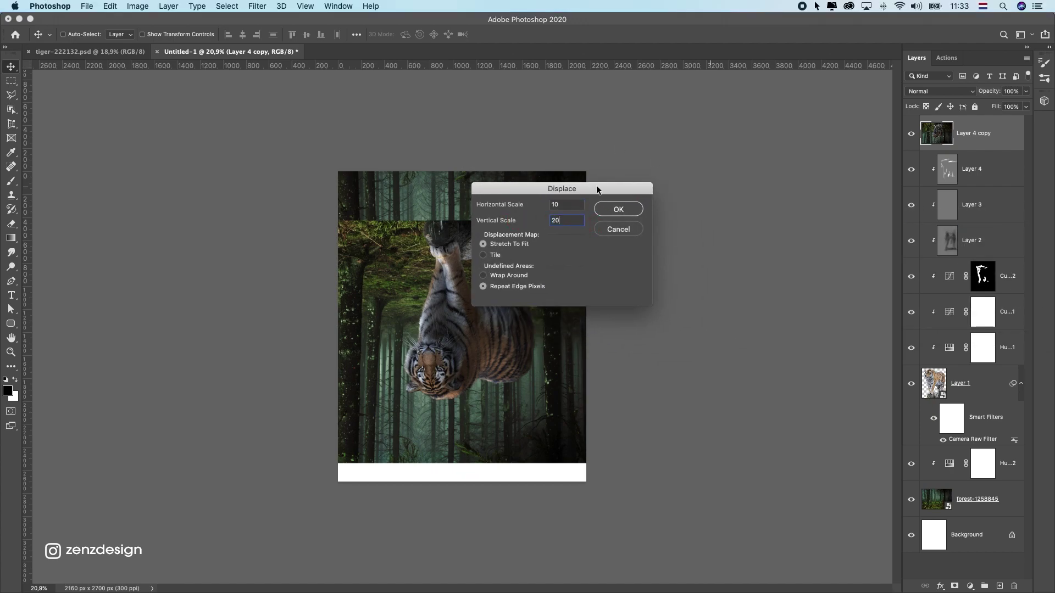
{"action": "left_click_drag", "start_coordinate": [597, 190], "coordinate": [746, 110]}
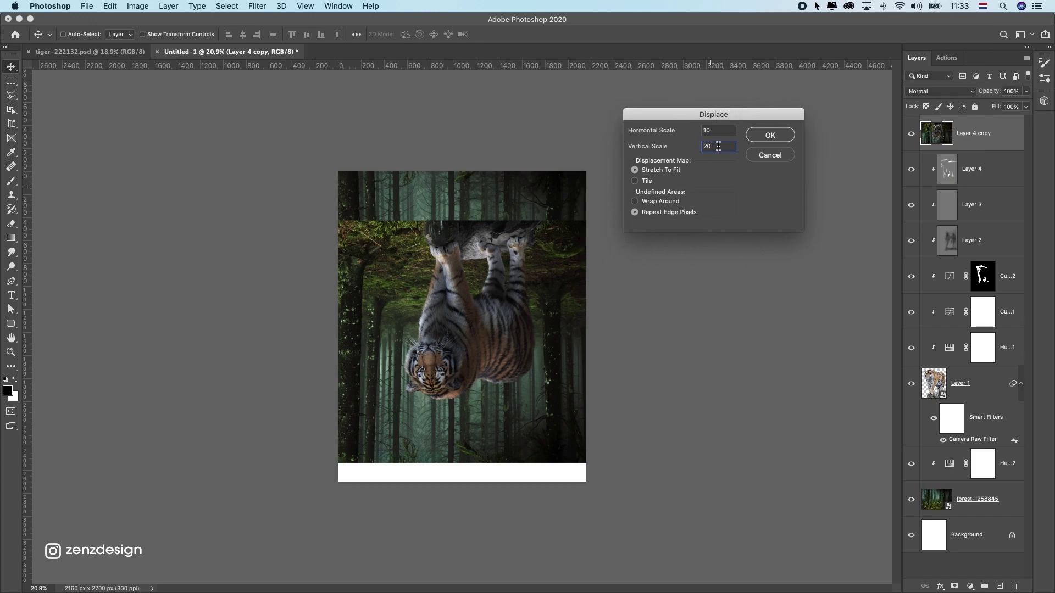
{"action": "left_click", "coordinate": [778, 133]}
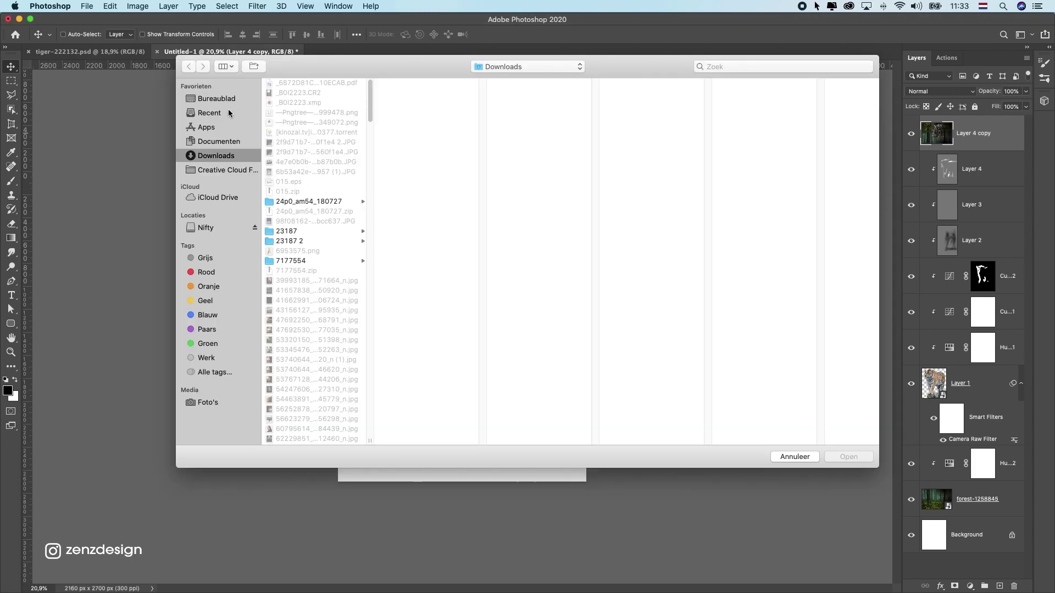
Use water-ripples-displacement.psd from the desktop as the displacement map and move the rippled copy below the rock as a reflection
{"action": "left_click", "coordinate": [227, 113]}
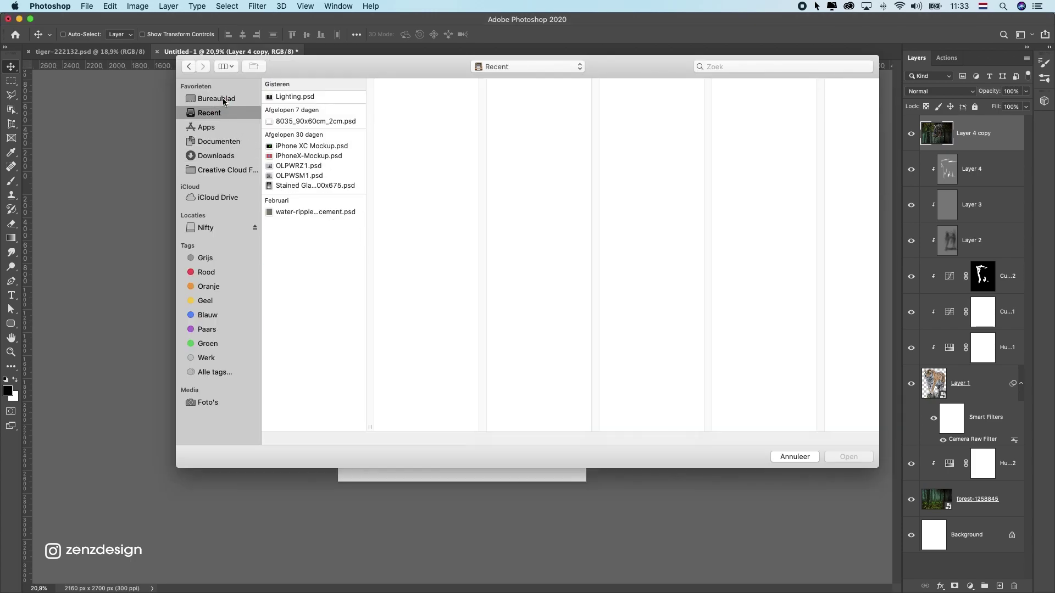
{"action": "left_click", "coordinate": [220, 98]}
{"action": "left_click", "coordinate": [313, 191]}
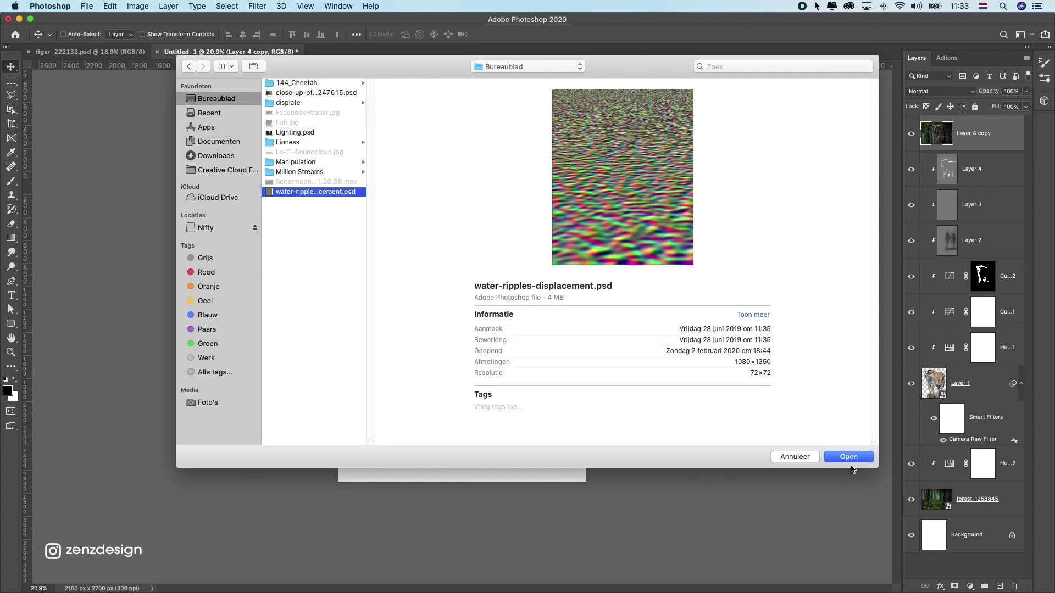
{"action": "left_click", "coordinate": [846, 457]}
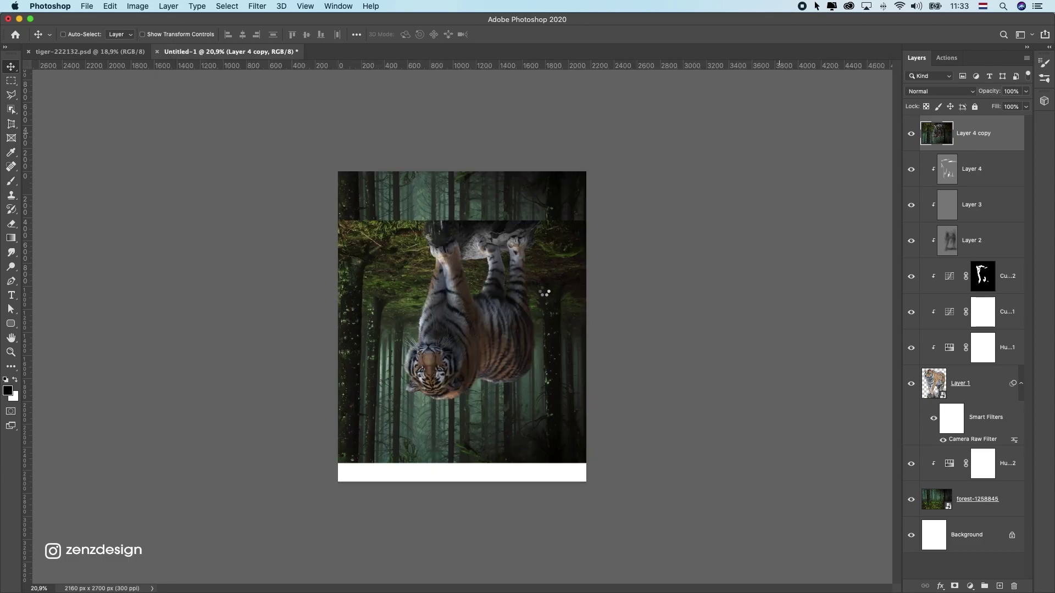
{"action": "mouse_move", "coordinate": [523, 388]}
{"action": "left_mouse_down"}
{"action": "mouse_move", "coordinate": [528, 426]}
{"action": "mouse_move", "coordinate": [533, 391]}
{"action": "left_mouse_up"}
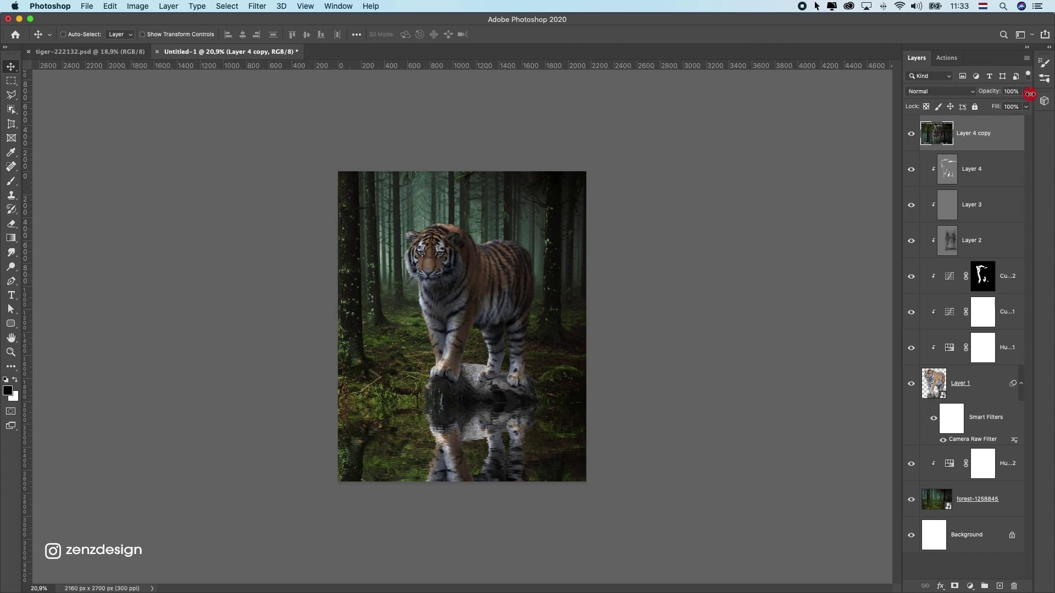
Create a new layer filled with white from the reflection layer's outline, deselect, and invert the fill to black
{"action": "left_click", "coordinate": [937, 133], "text": "super"}
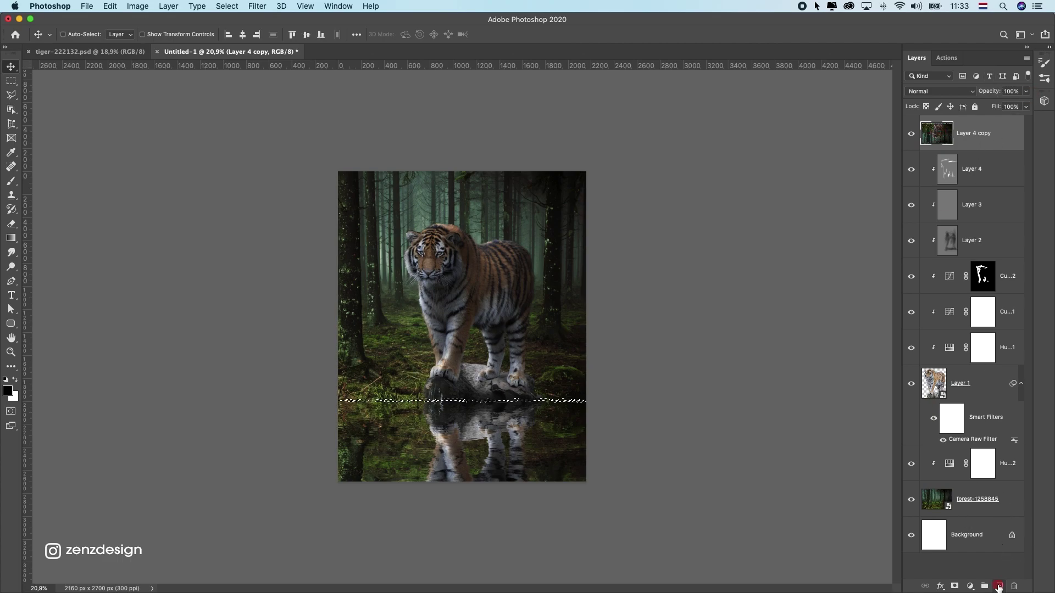
{"action": "left_click", "coordinate": [998, 586]}
{"action": "key", "text": "super+BackSpace"}
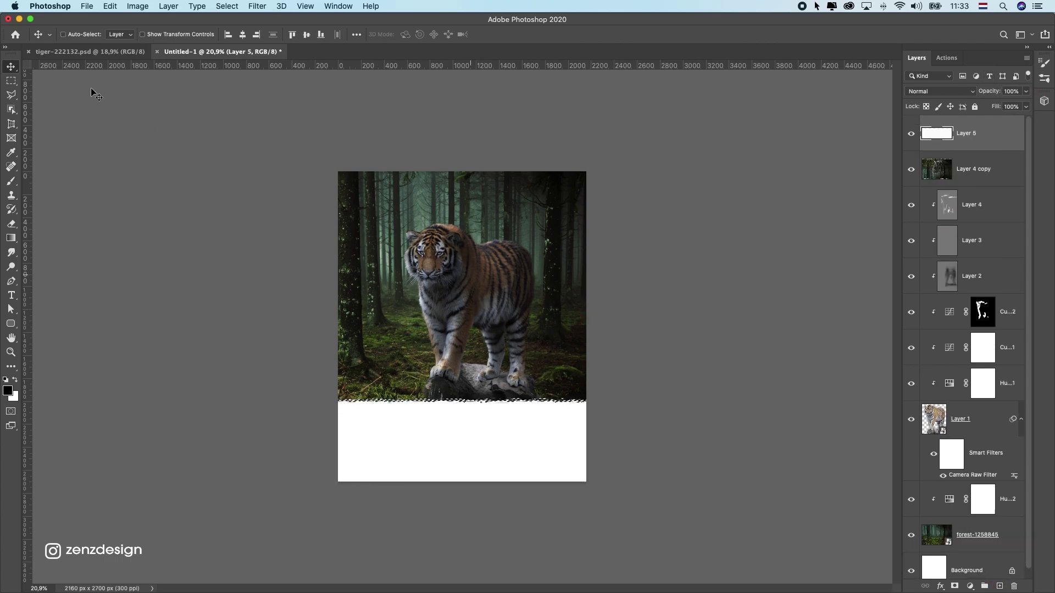
{"action": "left_click", "coordinate": [20, 78]}
{"action": "left_click", "coordinate": [445, 289]}
{"action": "key", "text": "super+i"}
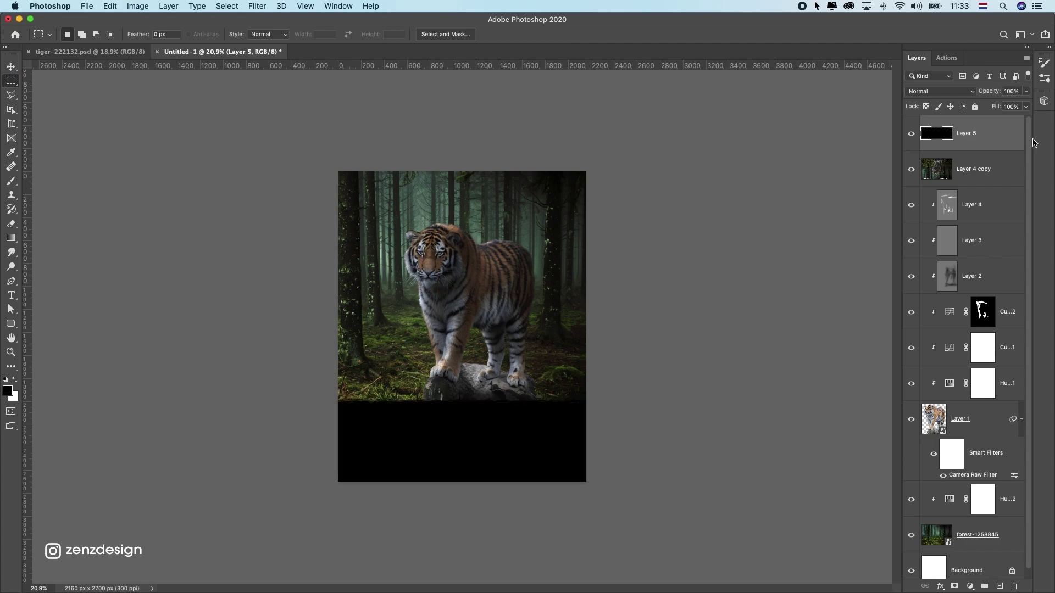
Lower the opacity of the black layer over the reflection to 29%
{"action": "left_click", "coordinate": [1025, 91]}
{"action": "left_click_drag", "start_coordinate": [1026, 104], "coordinate": [995, 105]}
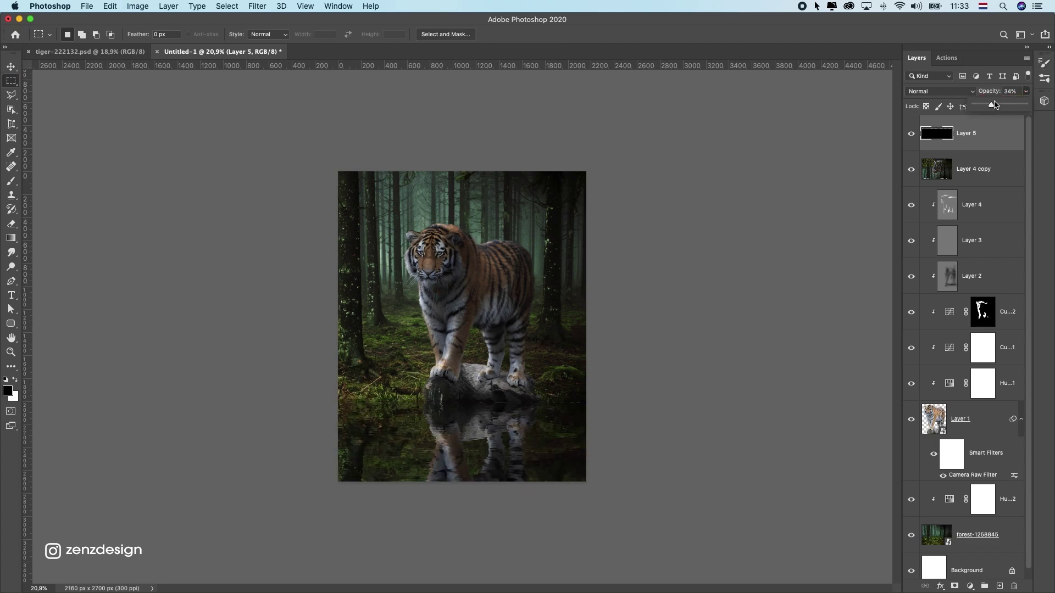
{"action": "scroll", "coordinate": [477, 364], "scroll_direction": "up", "scroll_amount": 2}
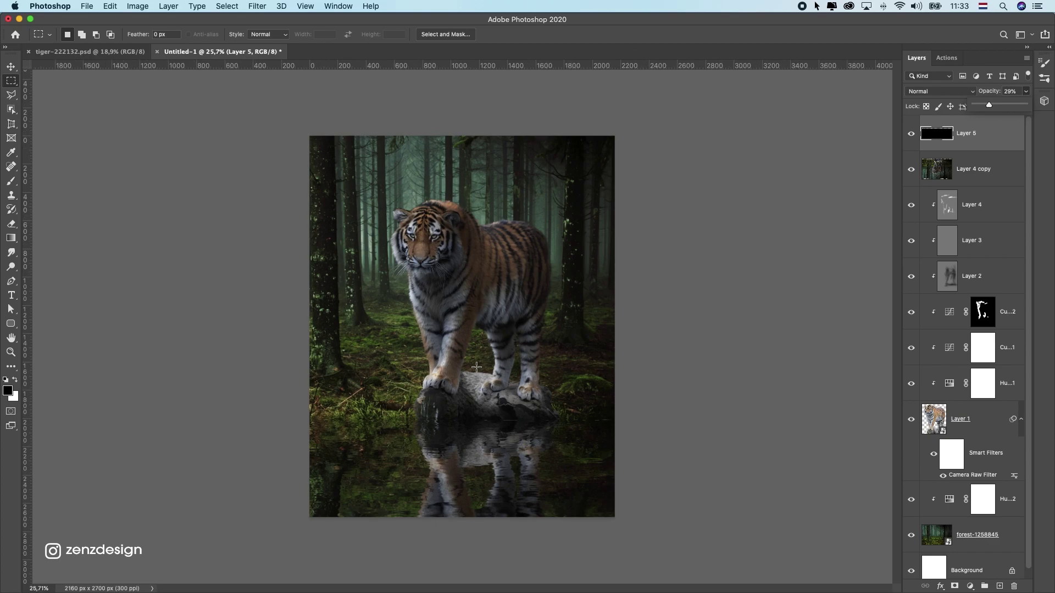
{"action": "scroll", "coordinate": [517, 401], "scroll_direction": "up", "scroll_amount": 3}
{"action": "scroll", "coordinate": [517, 400], "scroll_direction": "down", "scroll_amount": 3}
{"action": "scroll", "coordinate": [517, 400], "scroll_direction": "up", "scroll_amount": 1}
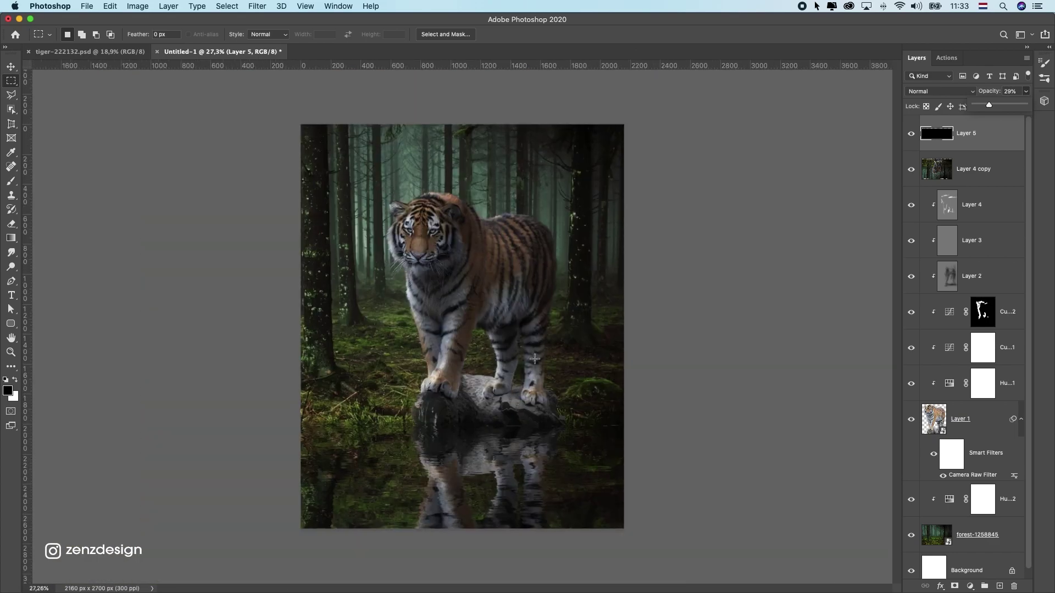
{"action": "scroll", "coordinate": [541, 352], "scroll_direction": "down", "scroll_amount": 1}
{"action": "scroll", "coordinate": [546, 346], "scroll_direction": "up", "scroll_amount": 1}
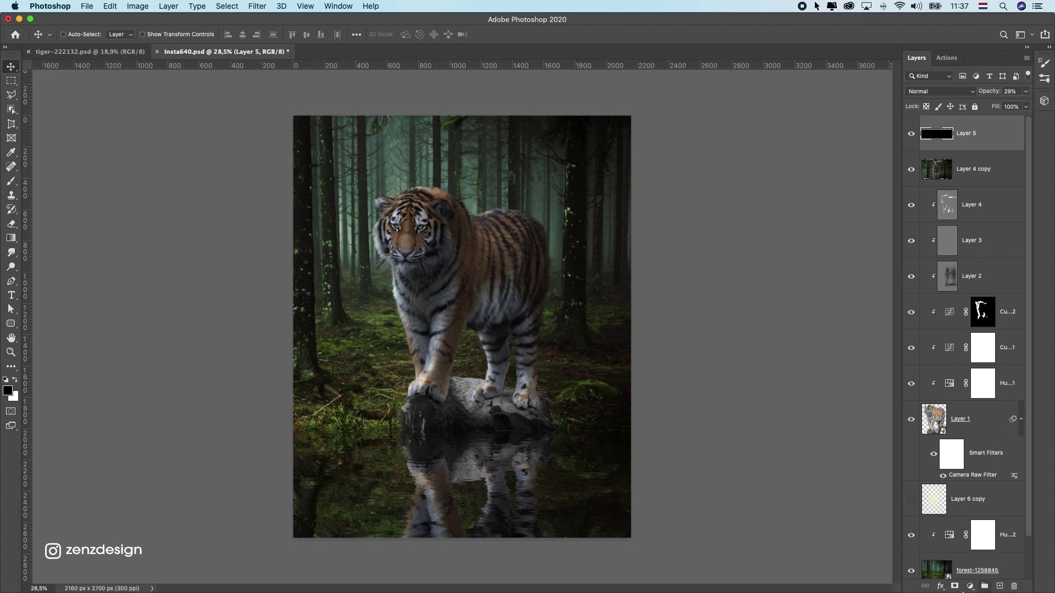
Add a Gradient Map adjustment layer on top of the stack and expand the 105 Ispiring Bee Gradients preset group
{"action": "left_click", "coordinate": [970, 587]}
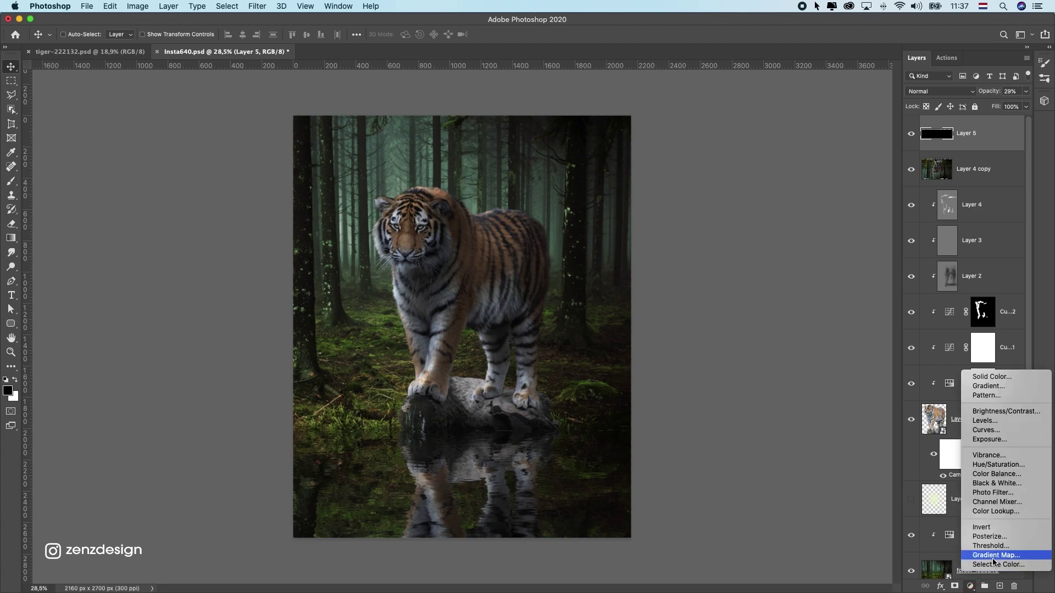
{"action": "left_click", "coordinate": [992, 560]}
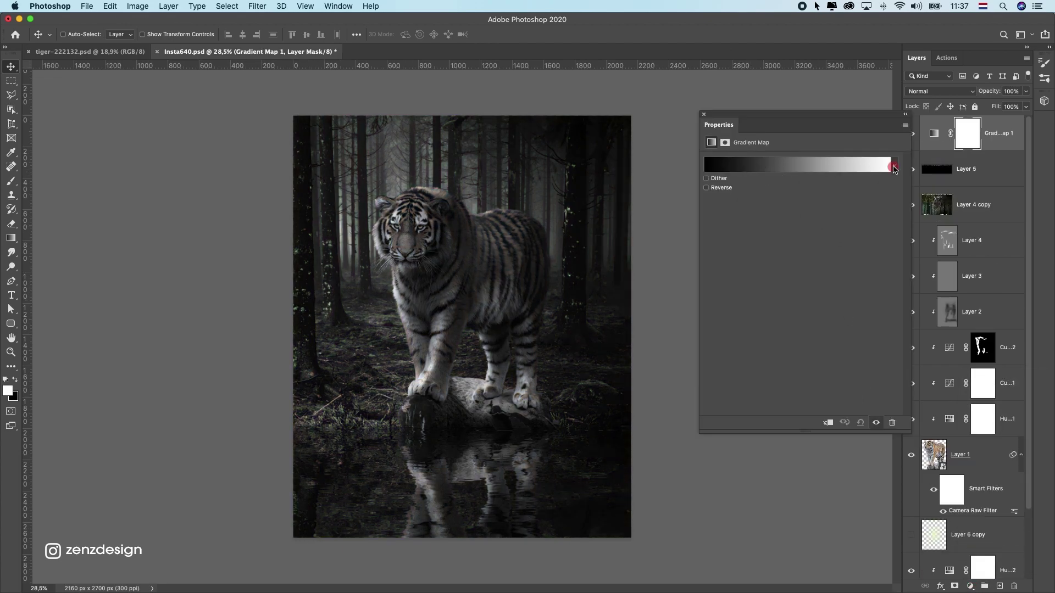
{"action": "left_click", "coordinate": [894, 168]}
{"action": "left_click", "coordinate": [731, 362]}
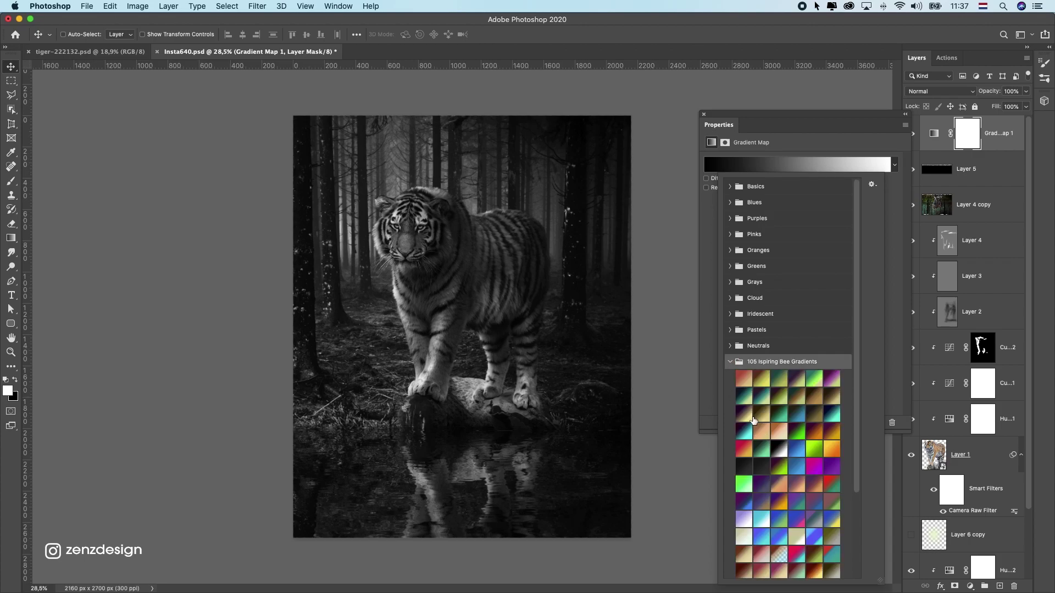
Try out the presets in the 105 Ispiring Bee Gradients group and apply the dark red to beige gradient
{"action": "left_click", "coordinate": [743, 395]}
{"action": "key", "text": "Right"}
{"action": "key", "text": "Right"}
{"action": "key", "text": "Right"}
{"action": "key", "text": "Right"}
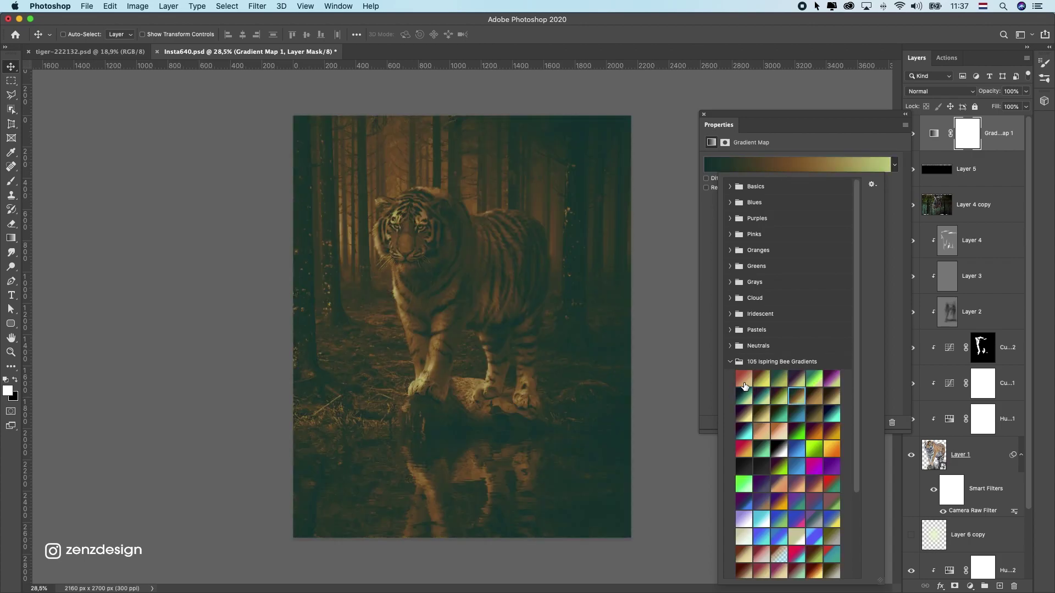
{"action": "key", "text": "Right"}
{"action": "key", "text": "Right"}
{"action": "key", "text": "Right"}
{"action": "key", "text": "Right"}
{"action": "key", "text": "Right"}
{"action": "key", "text": "Right"}
{"action": "key", "text": "Right"}
{"action": "key", "text": "Right"}
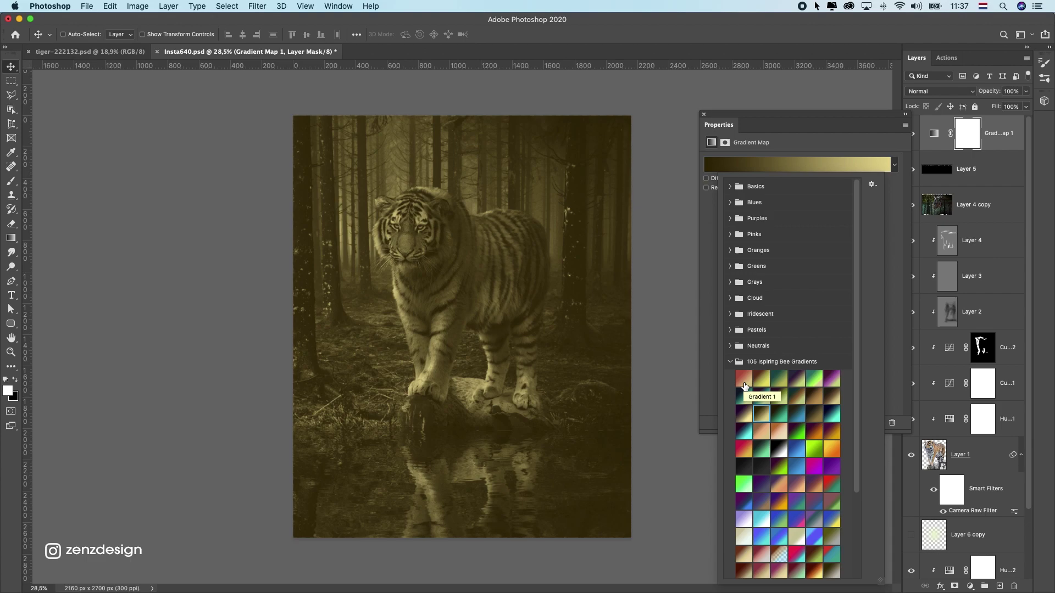
{"action": "key", "text": "Left"}
{"action": "key", "text": "Left"}
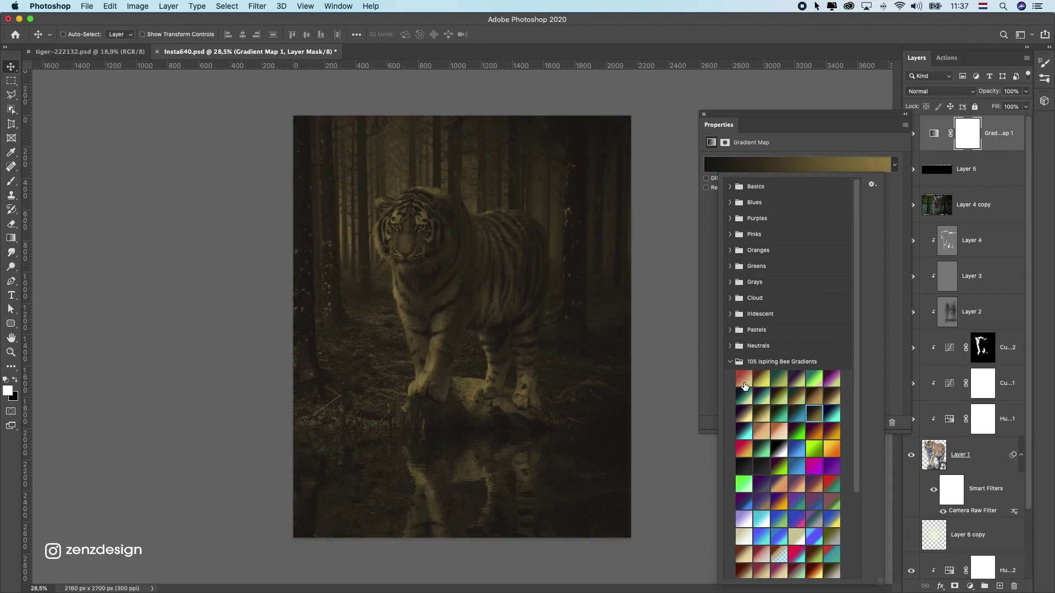
{"action": "key", "text": "Right"}
{"action": "key", "text": "Right"}
{"action": "key", "text": "Right"}
{"action": "key", "text": "Right"}
{"action": "key", "text": "Right"}
{"action": "key", "text": "Right"}
{"action": "key", "text": "Right"}
{"action": "key", "text": "Right"}
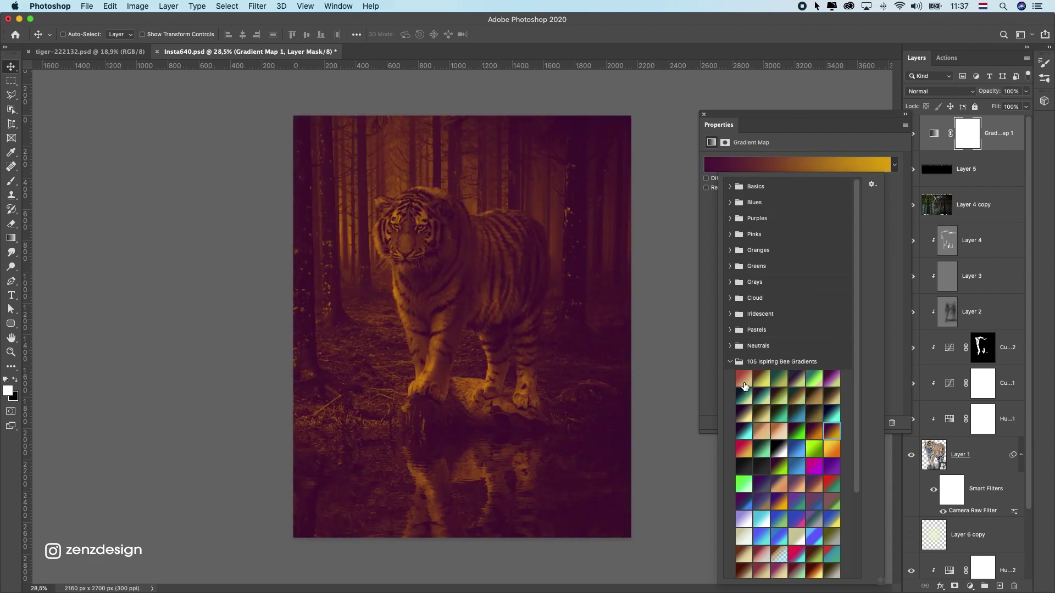
{"action": "key", "text": "Right"}
{"action": "key", "text": "Right"}
{"action": "key", "text": "Right"}
{"action": "key", "text": "Right"}
{"action": "key", "text": "Right"}
{"action": "key", "text": "Right"}
{"action": "key", "text": "Right"}
{"action": "key", "text": "Right"}
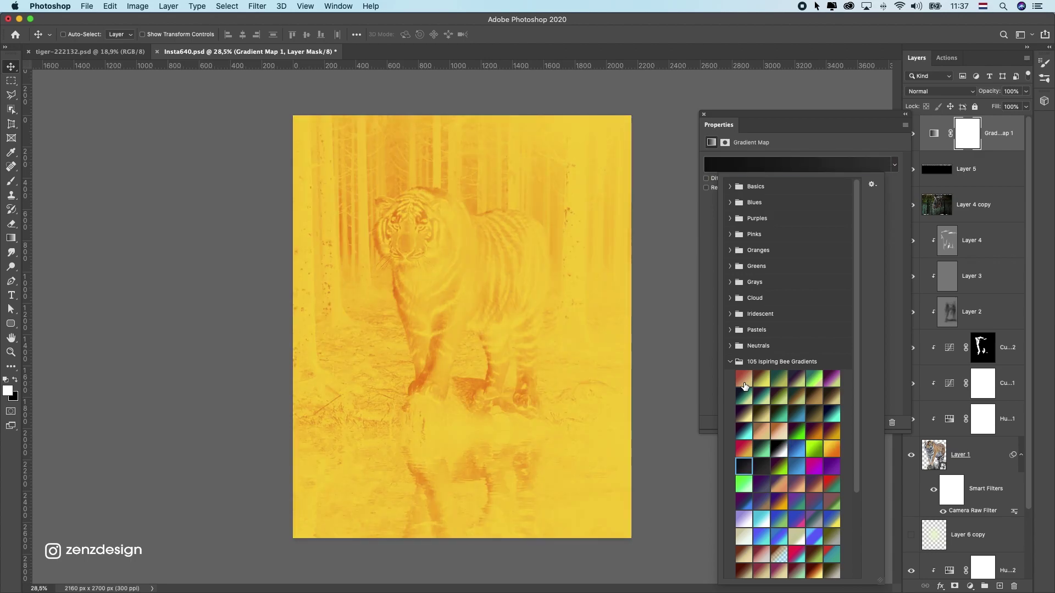
{"action": "key", "text": "Right"}
{"action": "key", "text": "Right"}
{"action": "key", "text": "Right"}
{"action": "key", "text": "Right"}
{"action": "key", "text": "Right"}
{"action": "key", "text": "Right"}
{"action": "key", "text": "Right"}
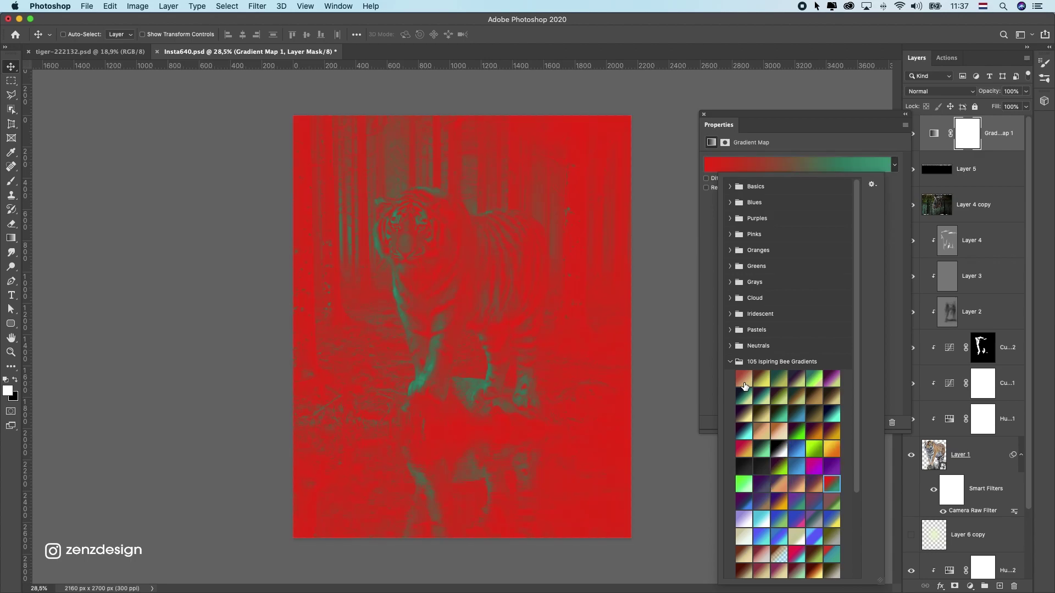
{"action": "key", "text": "Right"}
{"action": "key", "text": "Right"}
{"action": "key", "text": "Right"}
{"action": "key", "text": "Right"}
{"action": "key", "text": "Right"}
{"action": "key", "text": "Right"}
{"action": "key", "text": "Right"}
{"action": "key", "text": "Right"}
{"action": "key", "text": "Right"}
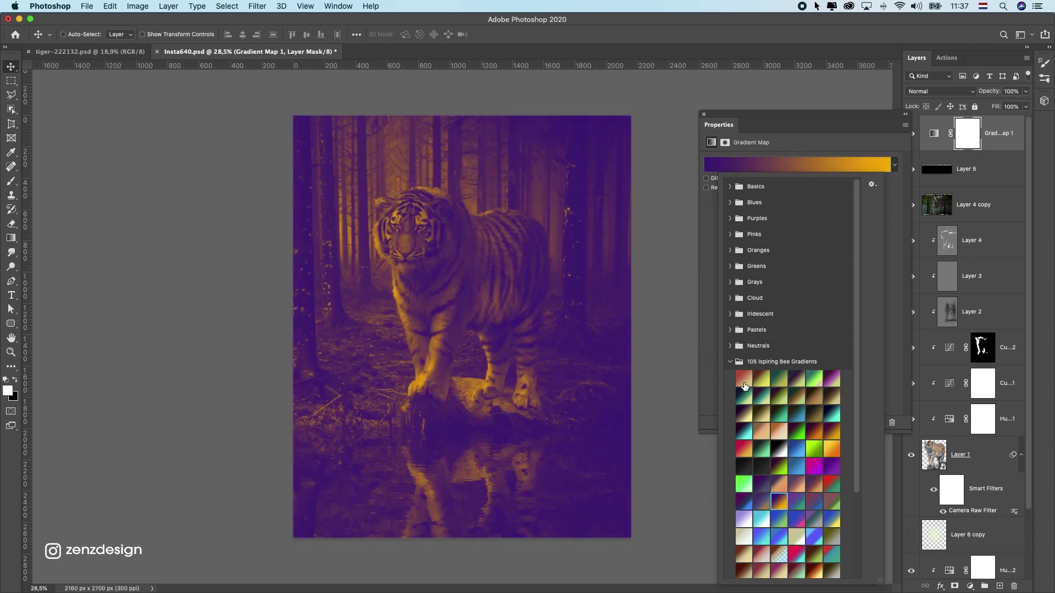
{"action": "key", "text": "Right"}
{"action": "key", "text": "Right"}
{"action": "key", "text": "Right"}
{"action": "key", "text": "Right"}
{"action": "key", "text": "Right"}
{"action": "key", "text": "Right"}
{"action": "key", "text": "Right"}
{"action": "key", "text": "Right"}
{"action": "key", "text": "Right"}
{"action": "key", "text": "Right"}
{"action": "key", "text": "Right"}
{"action": "key", "text": "Right"}
{"action": "key", "text": "Right"}
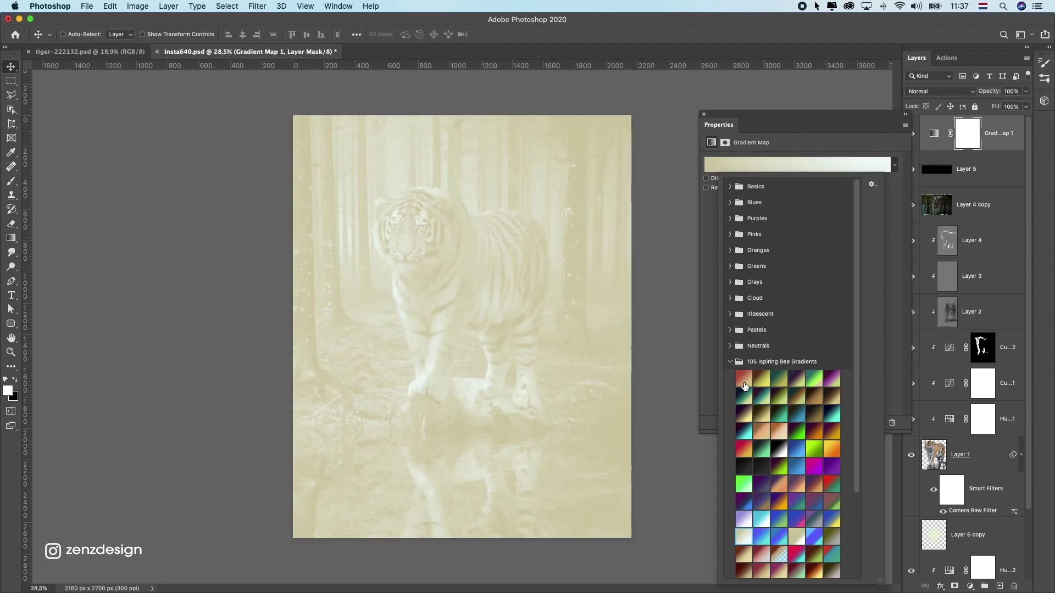
{"action": "key", "text": "Right"}
{"action": "key", "text": "Right"}
{"action": "key", "text": "Right"}
{"action": "key", "text": "Right"}
{"action": "key", "text": "Right"}
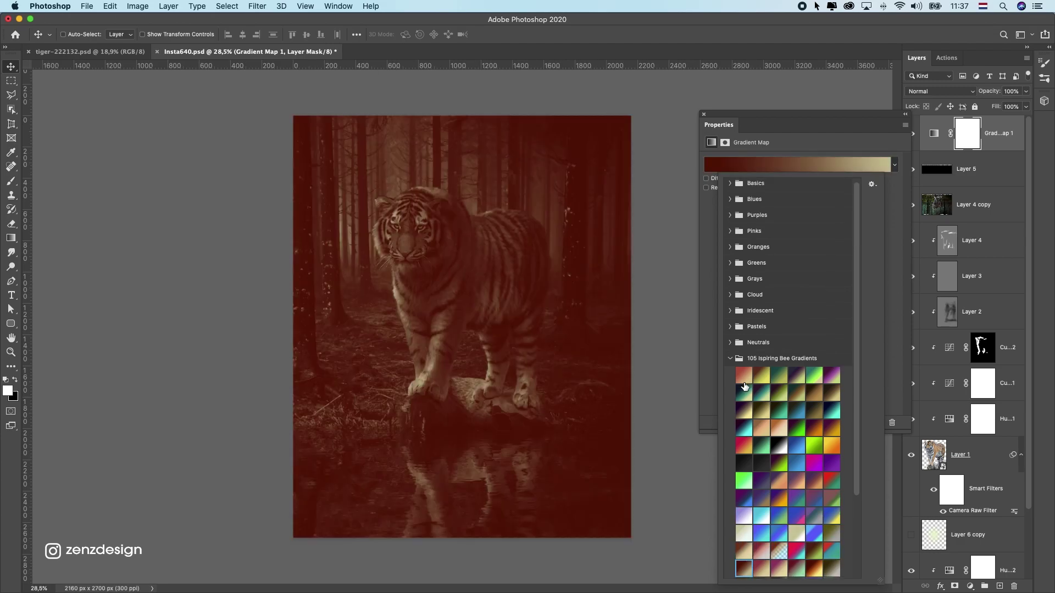
{"action": "left_click", "coordinate": [575, 242]}
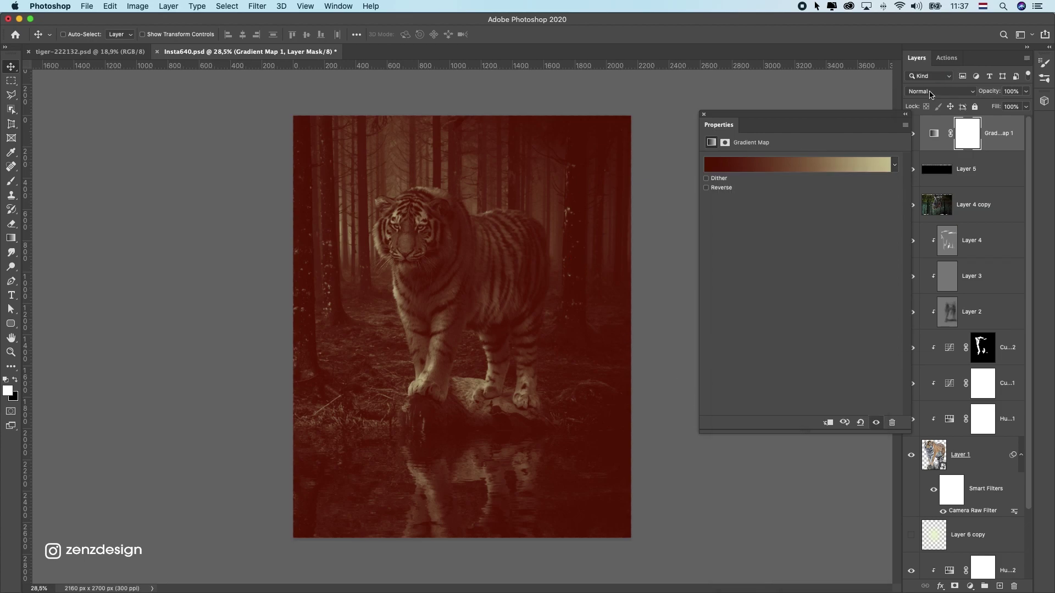
Set the Gradient Map layer to Soft Light, lower its opacity to 33%, and close its properties
{"action": "left_click", "coordinate": [940, 91]}
{"action": "left_click", "coordinate": [940, 218]}
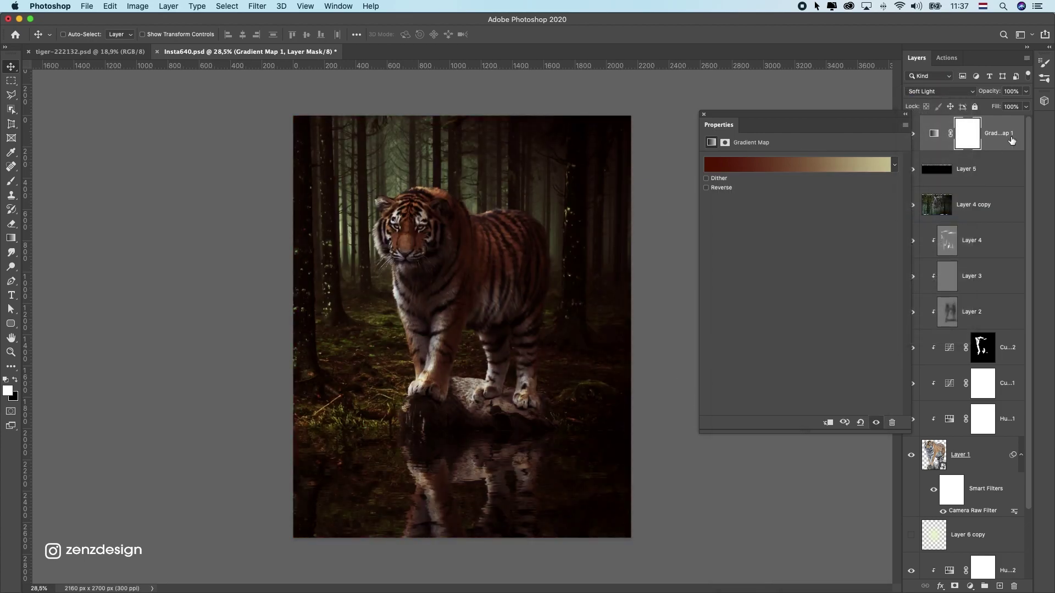
{"action": "left_click_drag", "start_coordinate": [1025, 91], "coordinate": [992, 106]}
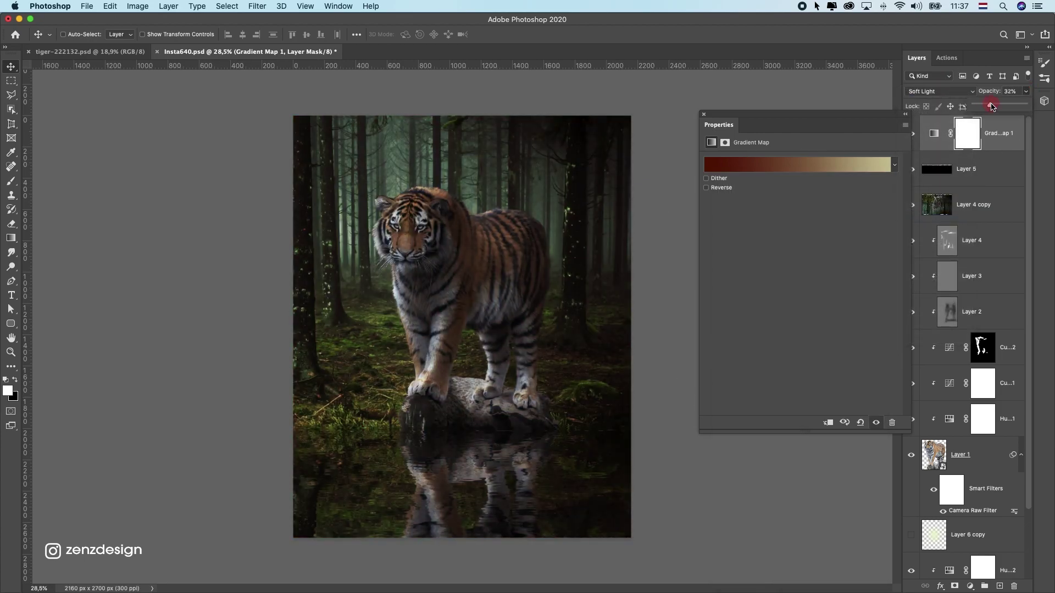
{"action": "left_click", "coordinate": [704, 114]}
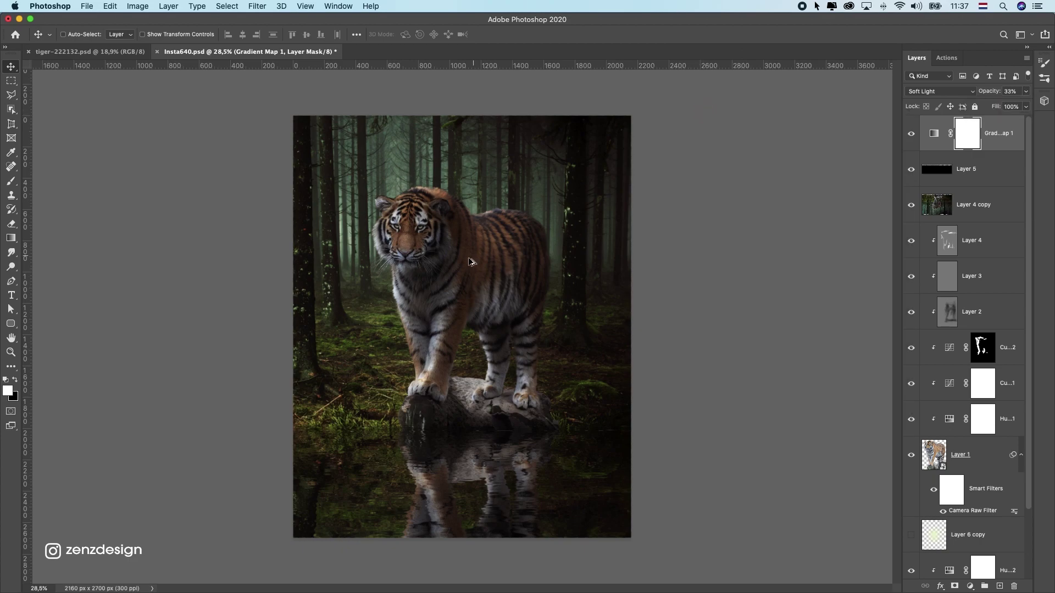
Inspect the tiger up close and lower the Gradient Map layer's opacity to 24%
{"action": "scroll", "coordinate": [475, 261], "scroll_direction": "up", "scroll_amount": 3}
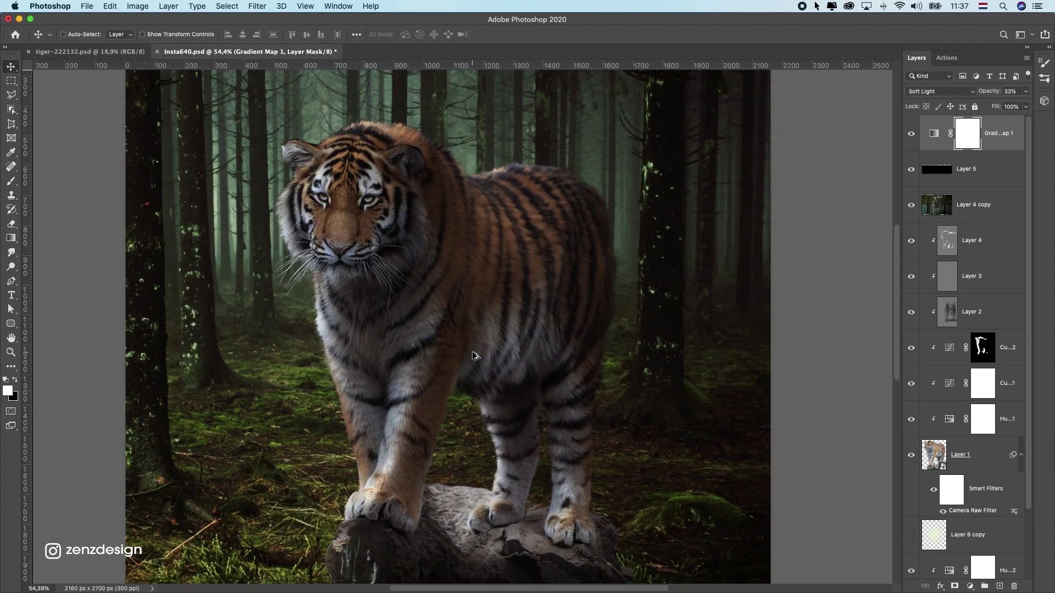
{"action": "key", "text": "super+0"}
{"action": "left_click", "coordinate": [1027, 91]}
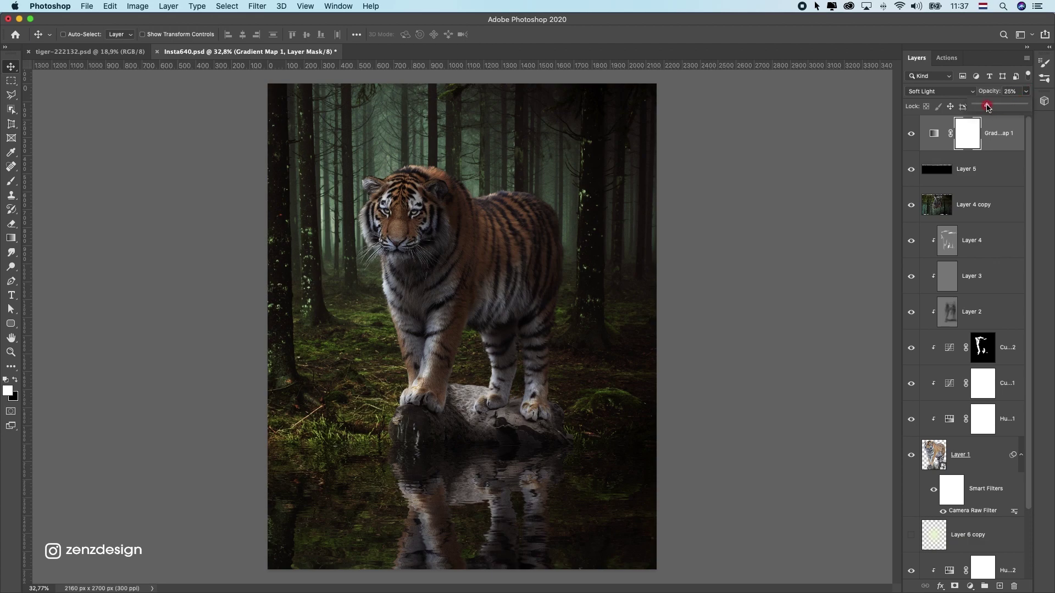
{"action": "left_click_drag", "start_coordinate": [996, 109], "coordinate": [987, 106]}
{"action": "left_click", "coordinate": [934, 133]}
Add a Gradient fill layer on top of the stack with a reversed Radial black-to-transparent gradient
{"action": "left_click", "coordinate": [970, 586]}
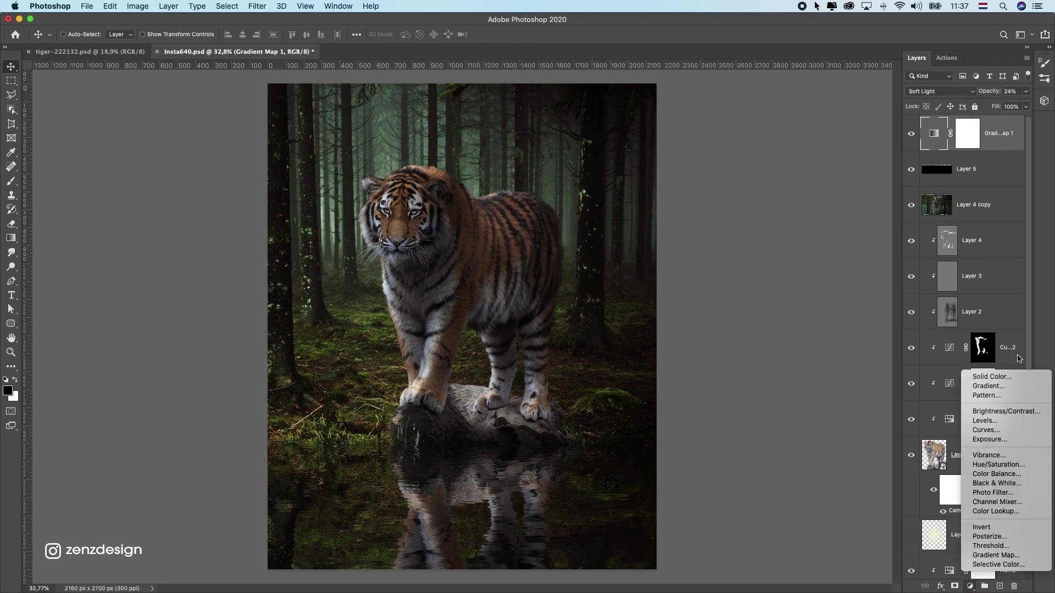
{"action": "left_click", "coordinate": [1005, 386]}
{"action": "left_click", "coordinate": [739, 156]}
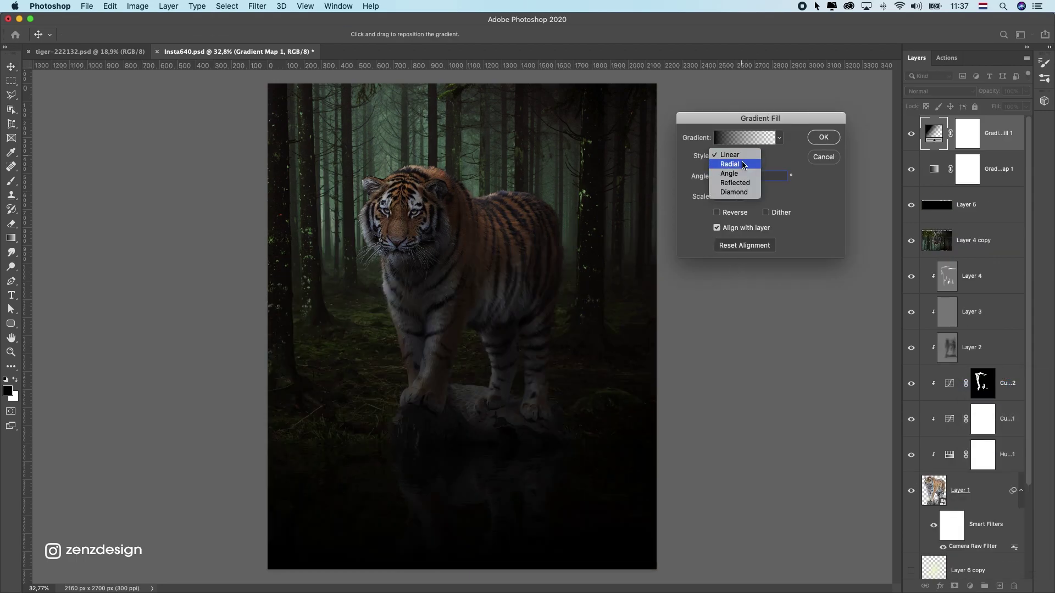
{"action": "left_click", "coordinate": [743, 164]}
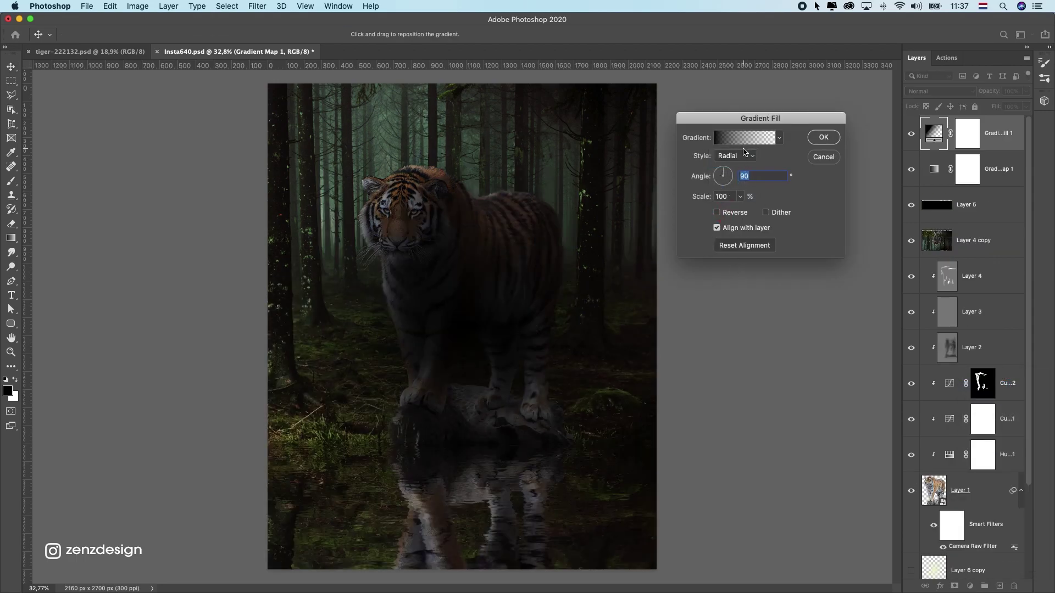
{"action": "left_click", "coordinate": [717, 212]}
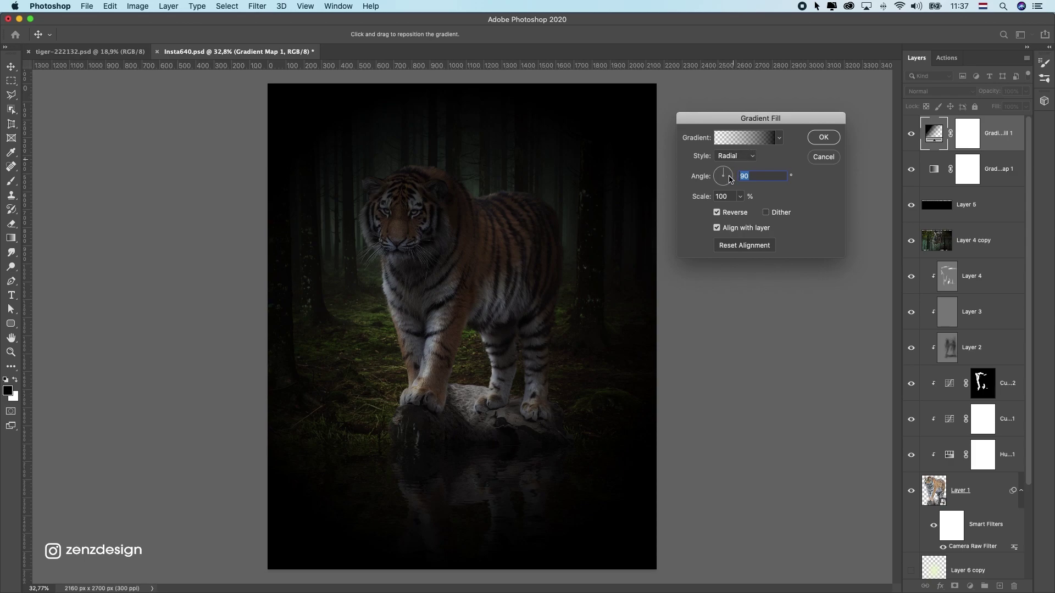
Keep the Color to Transparent gradient, enlarge its scale to 473%, and confirm the gradient fill as a vignette
{"action": "left_click", "coordinate": [746, 138]}
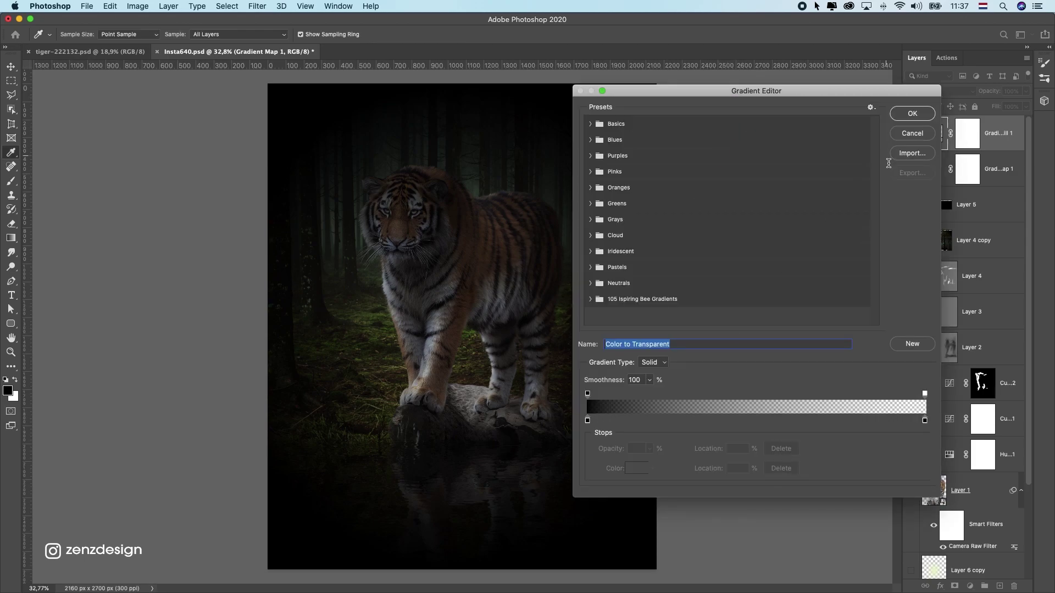
{"action": "left_click", "coordinate": [913, 133]}
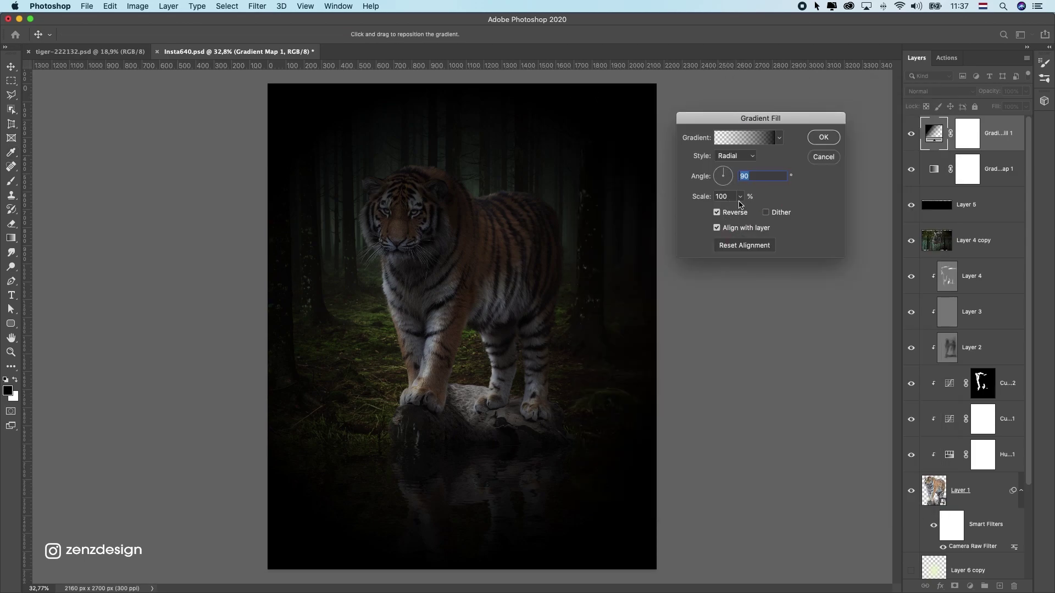
{"action": "left_click", "coordinate": [740, 198]}
{"action": "mouse_move", "coordinate": [737, 210]}
{"action": "left_mouse_down"}
{"action": "mouse_move", "coordinate": [776, 210]}
{"action": "mouse_move", "coordinate": [753, 210]}
{"action": "left_mouse_up"}
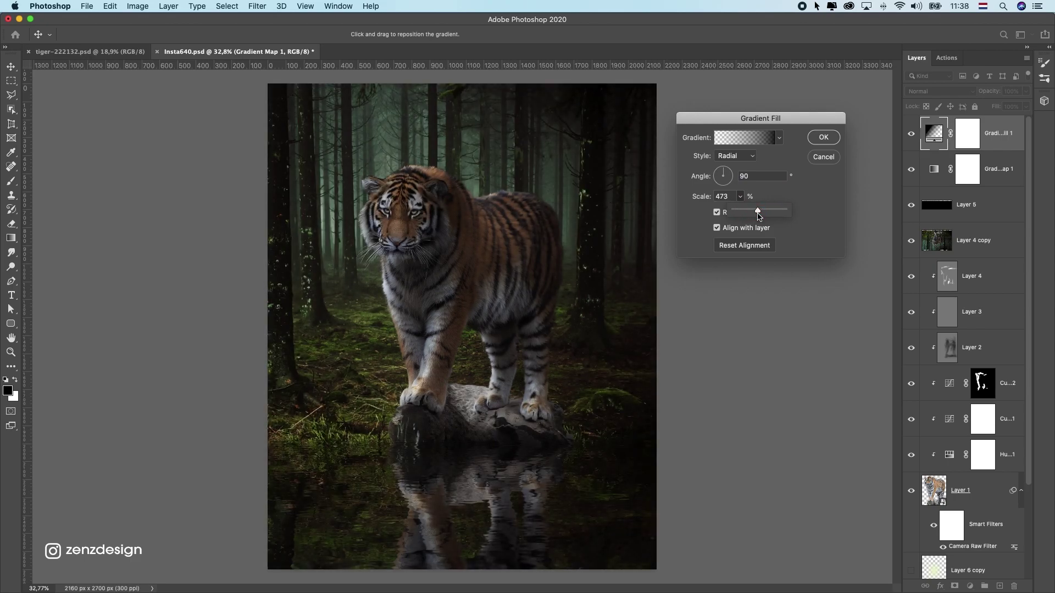
{"action": "left_click", "coordinate": [817, 137]}
Set the gradient fill layer to Soft Light at 68% opacity and compare the image with and without it
{"action": "left_click", "coordinate": [958, 96]}
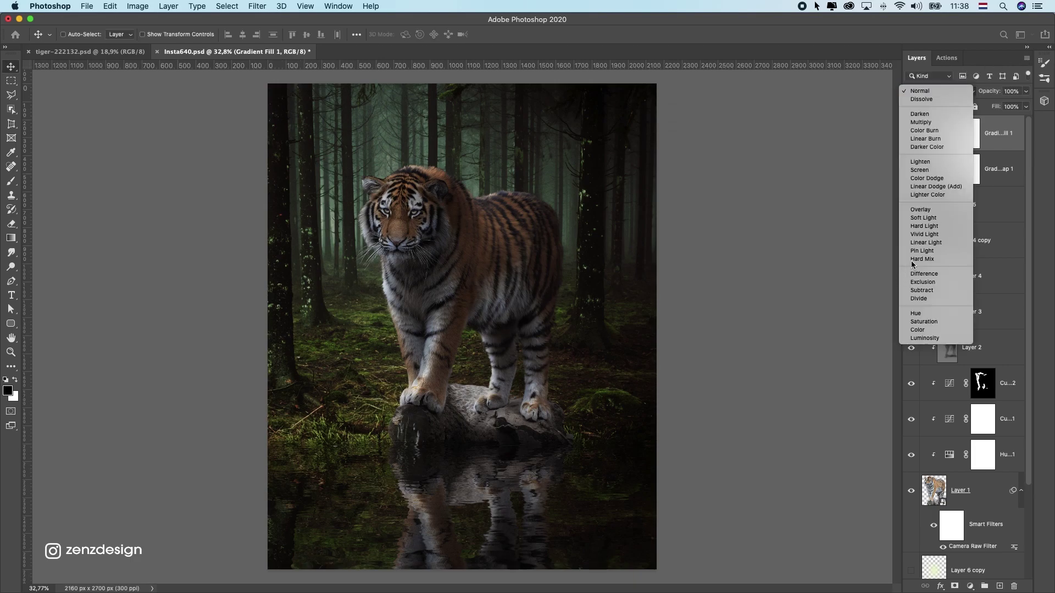
{"action": "left_click", "coordinate": [935, 219]}
{"action": "scroll", "coordinate": [524, 352], "scroll_direction": "down", "scroll_amount": 2}
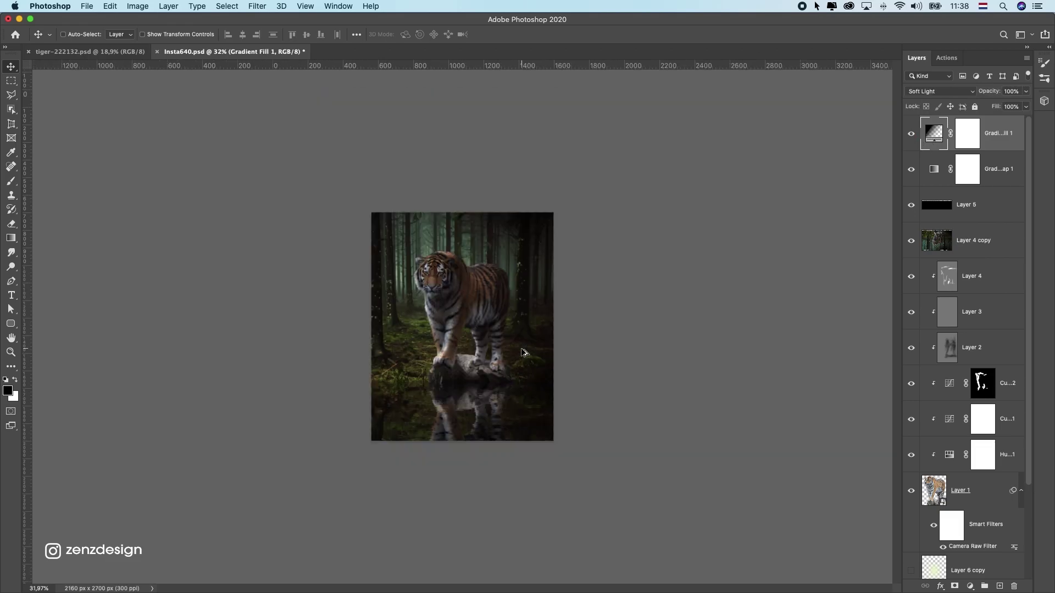
{"action": "scroll", "coordinate": [524, 352], "scroll_direction": "up", "scroll_amount": 2}
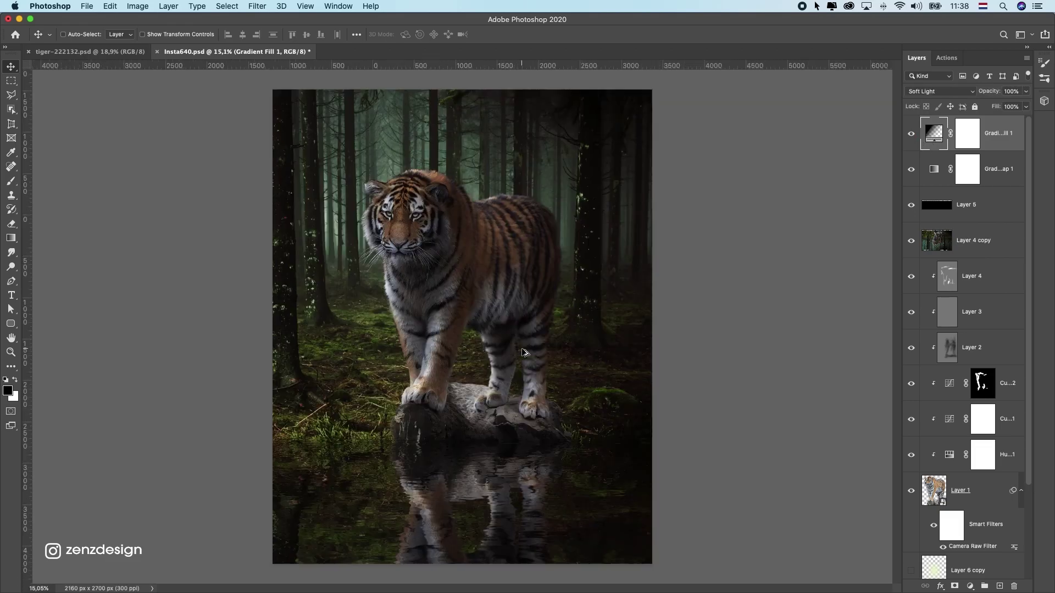
{"action": "left_click", "coordinate": [1026, 92]}
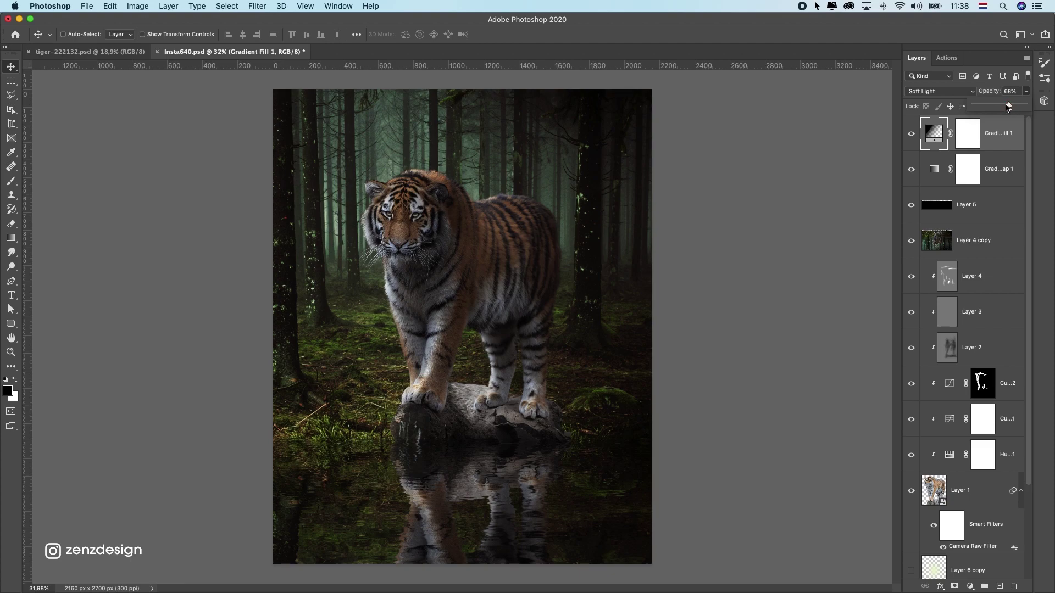
{"action": "left_click", "coordinate": [912, 138]}
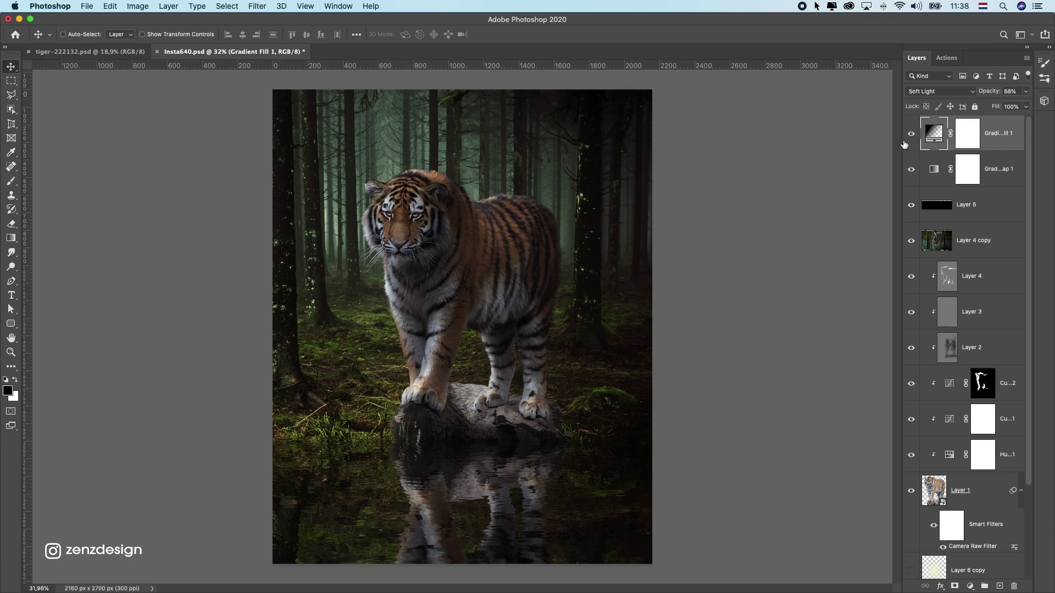
Add a Curves adjustment layer above the gradient fill and move its white point to input 247, output 255
{"action": "left_click", "coordinate": [970, 586]}
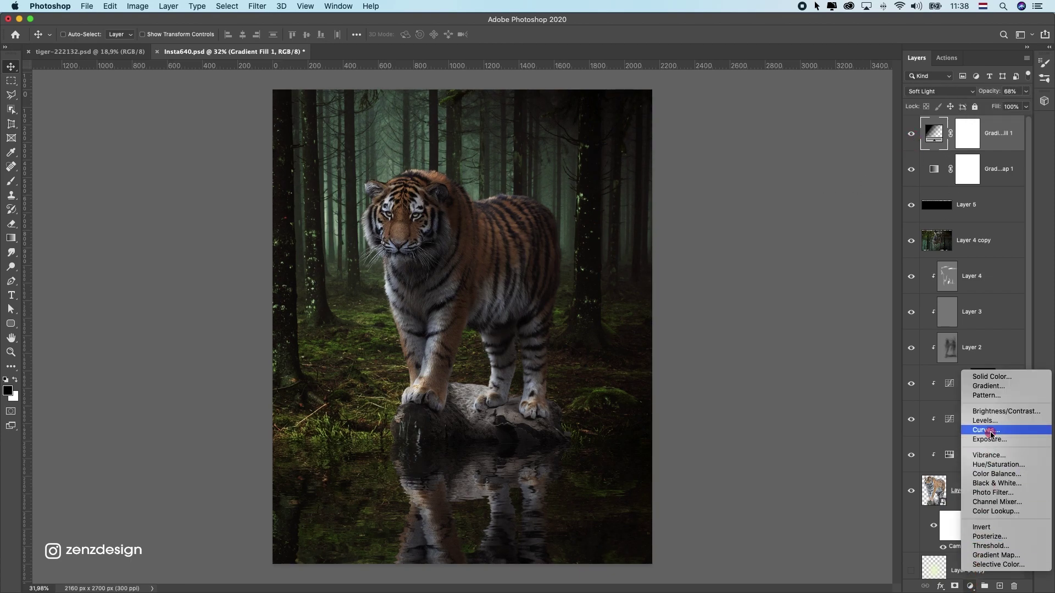
{"action": "left_click", "coordinate": [989, 432]}
{"action": "left_click_drag", "start_coordinate": [881, 188], "coordinate": [874, 182]}
{"action": "left_click_drag", "start_coordinate": [742, 327], "coordinate": [741, 330]}
Try an S-shaped contrast curve with points at input 88, output 83 and input 160, output 202, and undo both points
{"action": "left_click", "coordinate": [789, 283]}
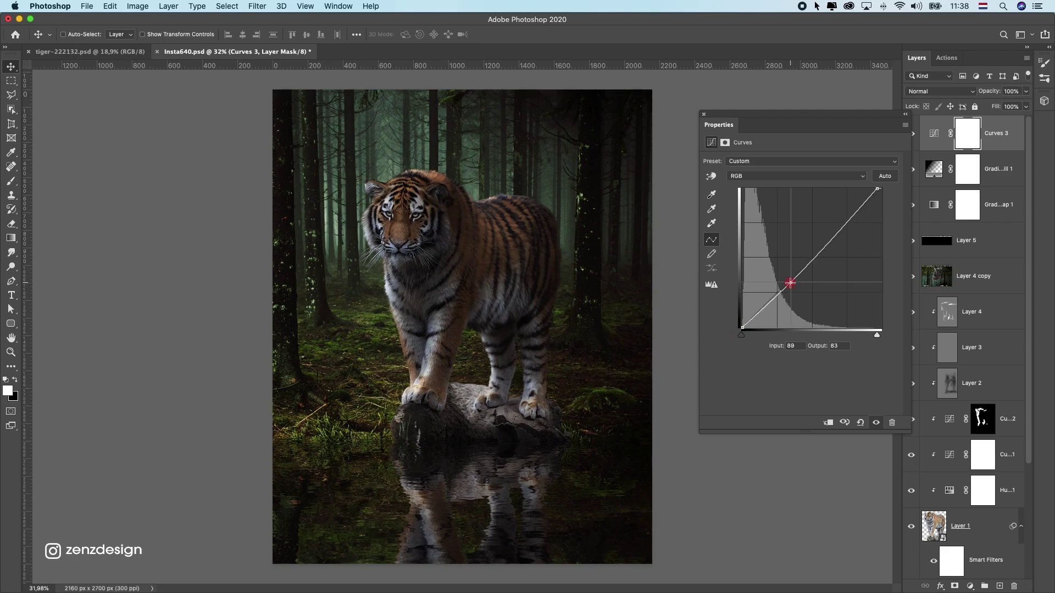
{"action": "scroll", "coordinate": [464, 301], "scroll_direction": "down", "scroll_amount": 5}
{"action": "scroll", "coordinate": [464, 301], "scroll_direction": "up", "scroll_amount": 5}
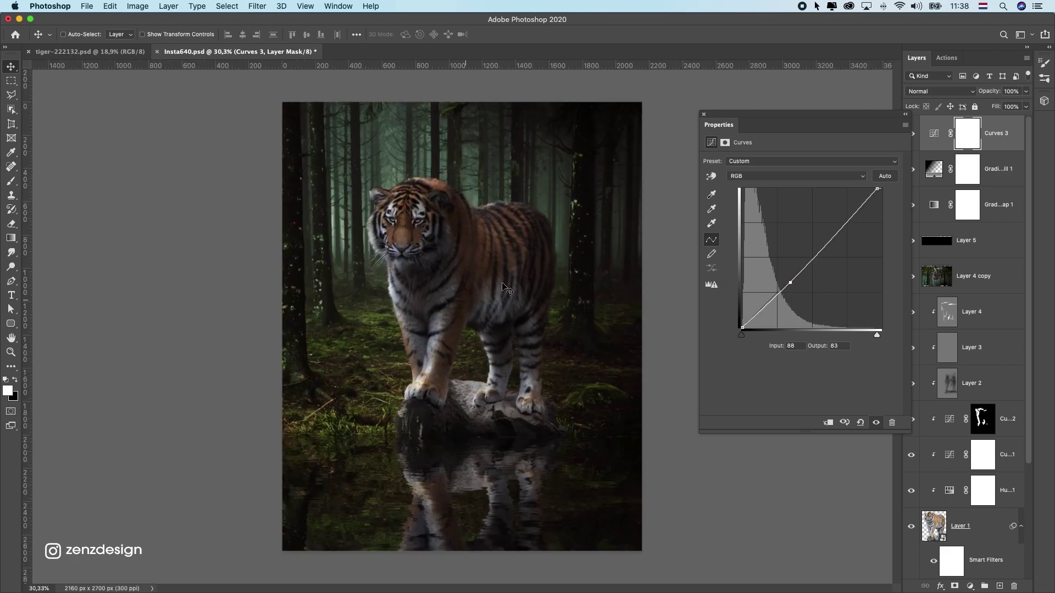
{"action": "left_click_drag", "start_coordinate": [844, 230], "coordinate": [829, 218]}
{"action": "scroll", "coordinate": [465, 320], "scroll_direction": "down", "scroll_amount": 5}
{"action": "scroll", "coordinate": [462, 320], "scroll_direction": "up", "scroll_amount": 5}
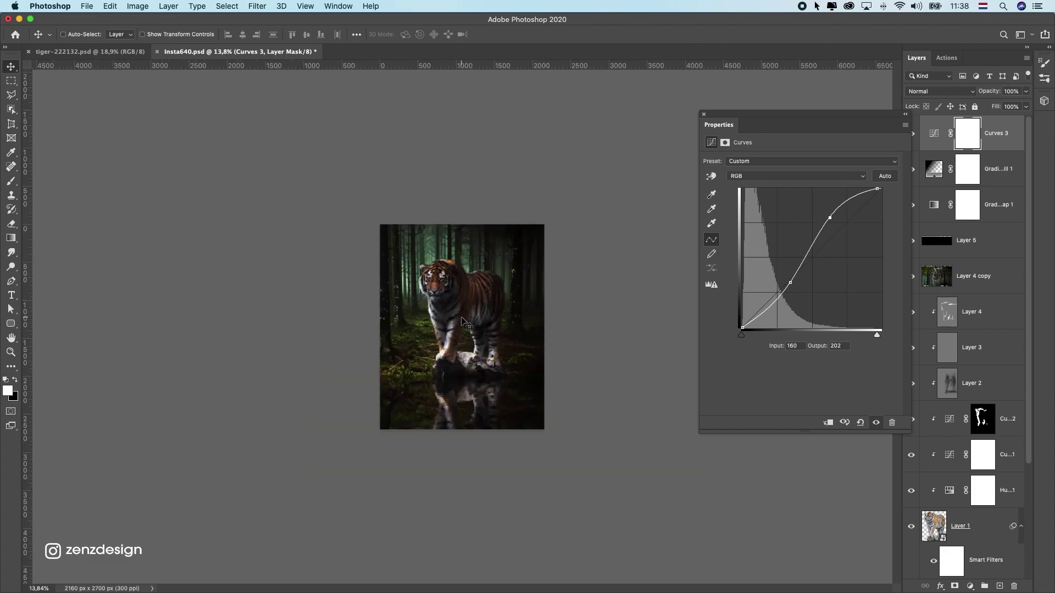
{"action": "key", "text": "super+z"}
{"action": "key", "text": "super+z"}
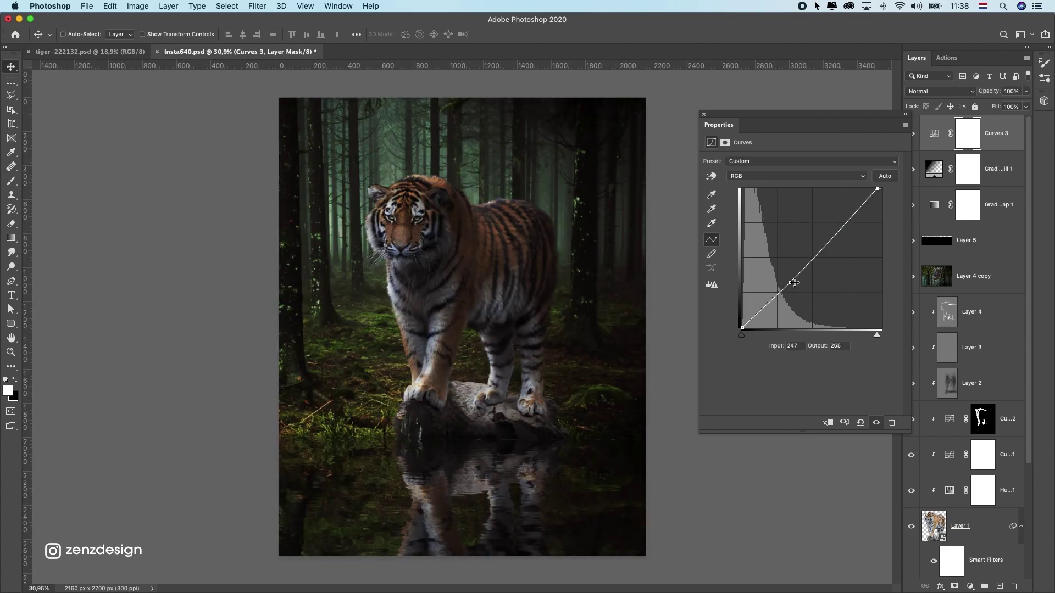
Move the white point of the Curves 3 adjustment to input 246, output 255
{"action": "left_click_drag", "start_coordinate": [881, 189], "coordinate": [876, 189]}
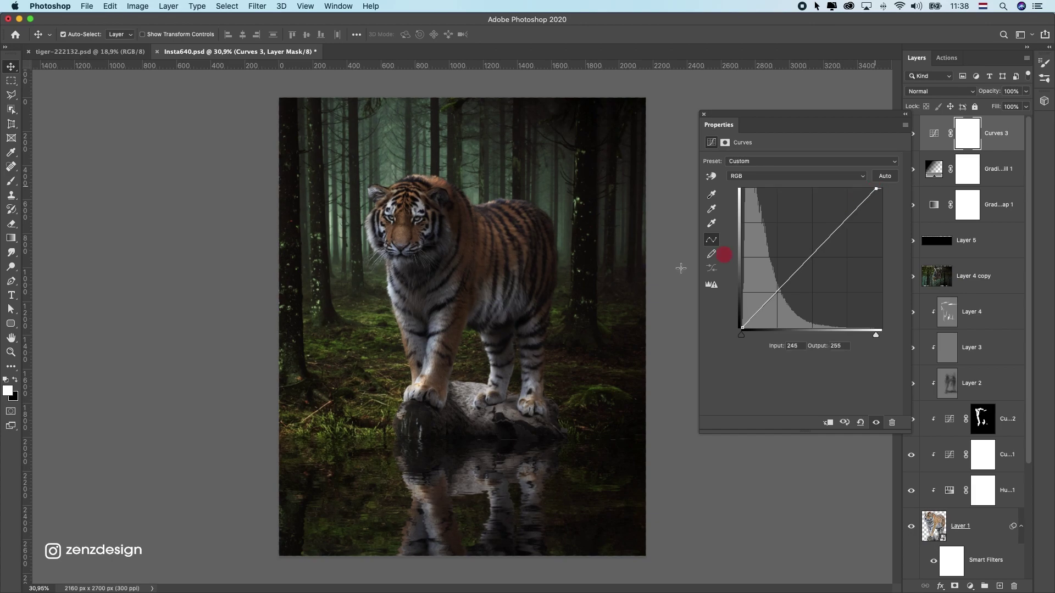
{"action": "scroll", "coordinate": [446, 301], "scroll_direction": "down", "scroll_amount": 4}
{"action": "scroll", "coordinate": [446, 301], "scroll_direction": "up", "scroll_amount": 1}
{"action": "scroll", "coordinate": [446, 301], "scroll_direction": "up", "scroll_amount": 2}
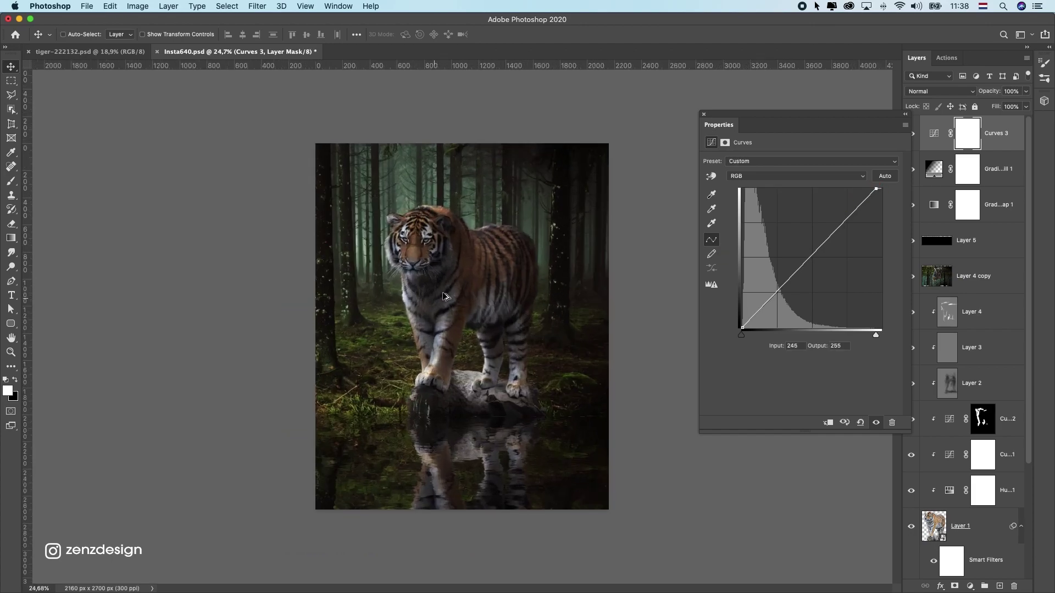
{"action": "left_click", "coordinate": [706, 116]}
Try moving the black points of the Red and Green channels inward in the Curves 3 layer, with green's at input 6
{"action": "double_click", "coordinate": [934, 133]}
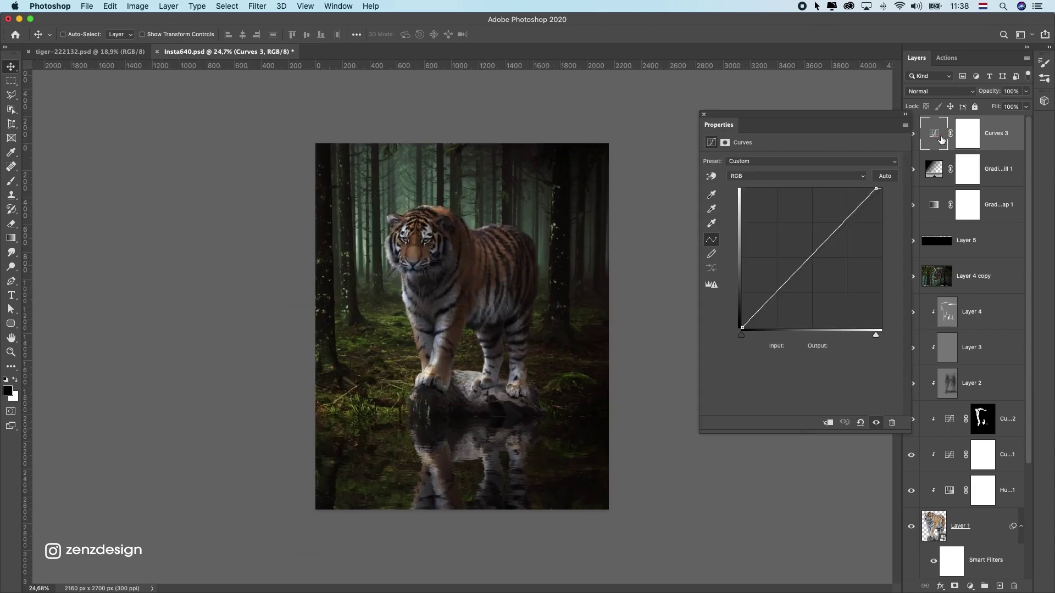
{"action": "left_click", "coordinate": [738, 176]}
{"action": "left_click", "coordinate": [738, 185]}
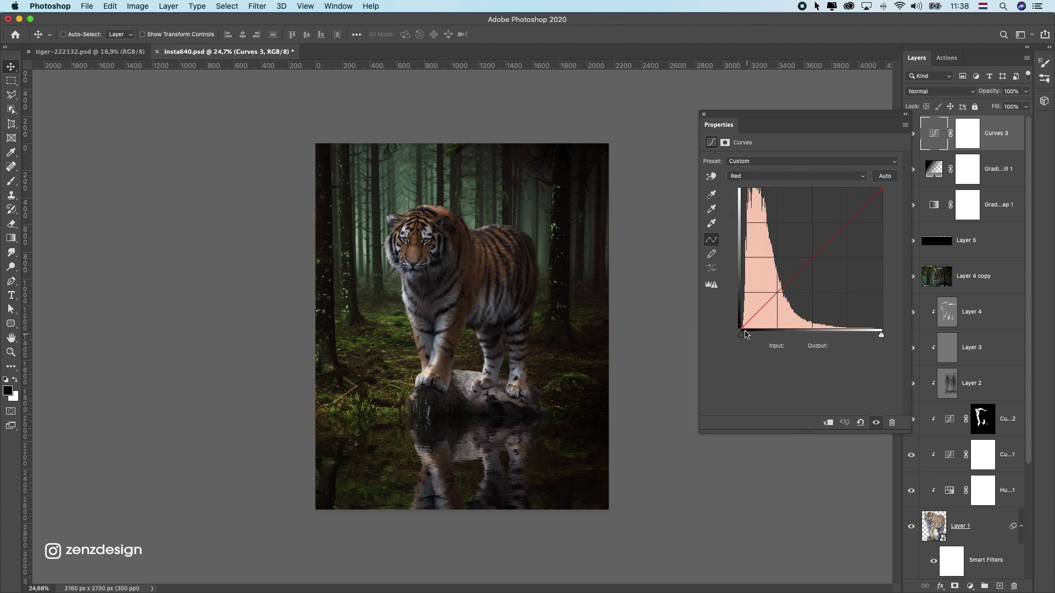
{"action": "left_click_drag", "start_coordinate": [741, 328], "coordinate": [744, 332]}
{"action": "left_click", "coordinate": [747, 180]}
{"action": "left_click", "coordinate": [747, 184]}
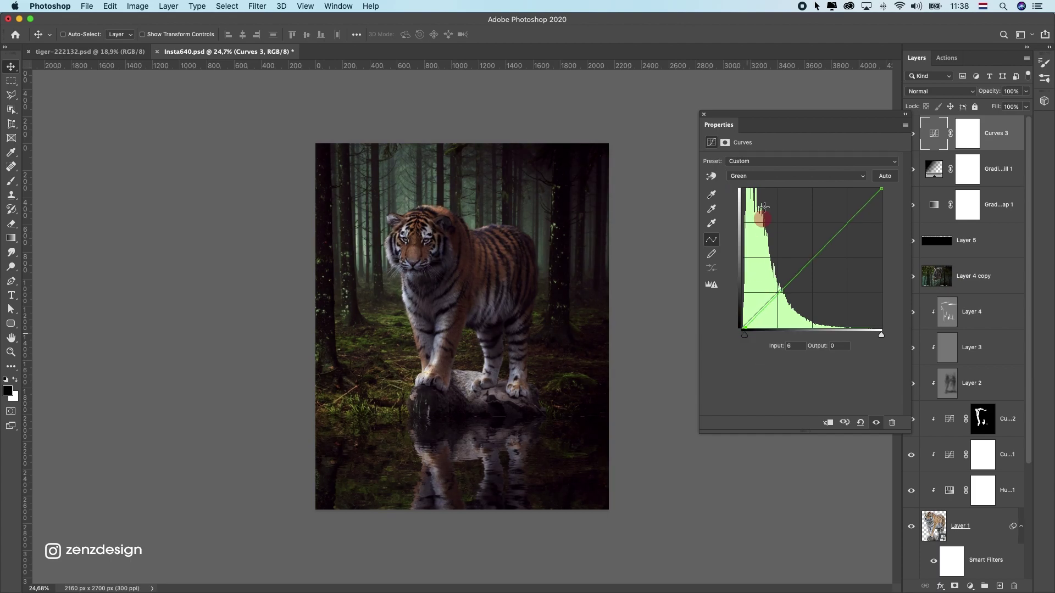
Try a Blue channel black point at input 5 and a curve point at input 88, output 60, and undo the blue changes
{"action": "left_click", "coordinate": [751, 179]}
{"action": "left_click", "coordinate": [750, 185]}
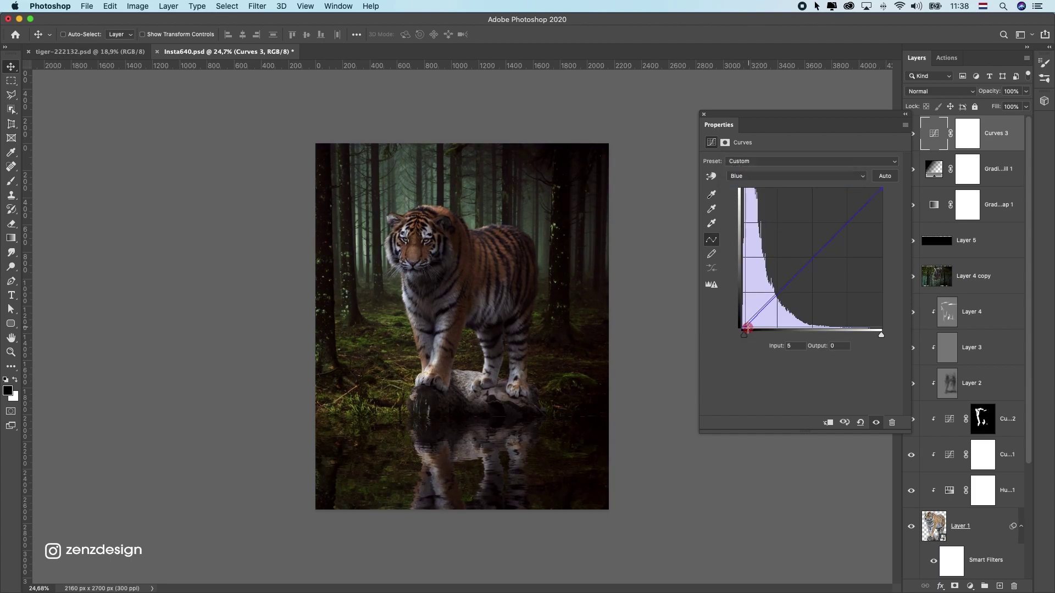
{"action": "left_click_drag", "start_coordinate": [789, 286], "coordinate": [790, 297]}
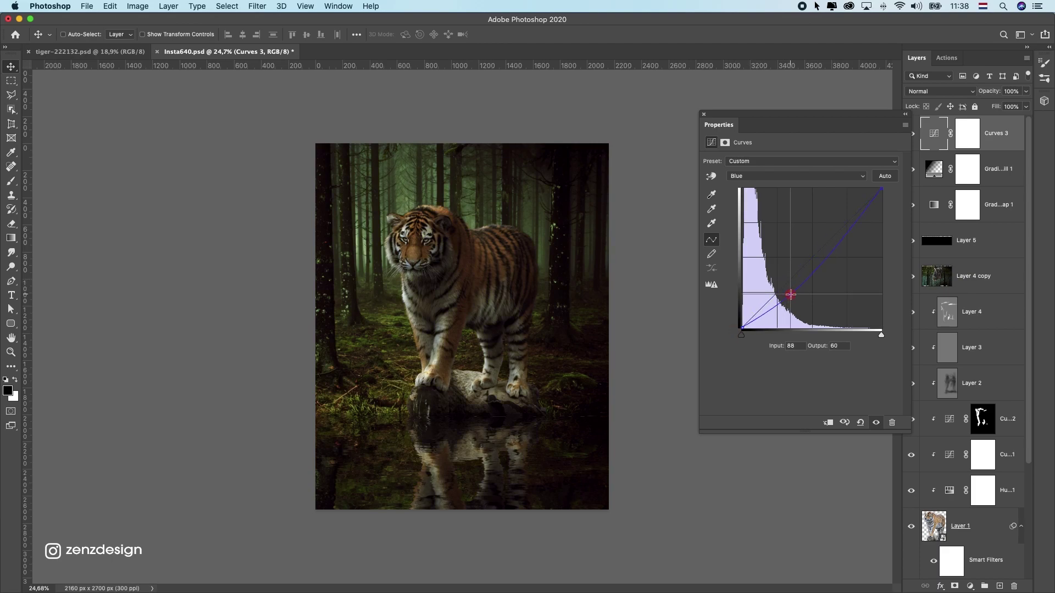
{"action": "key", "text": "super+z"}
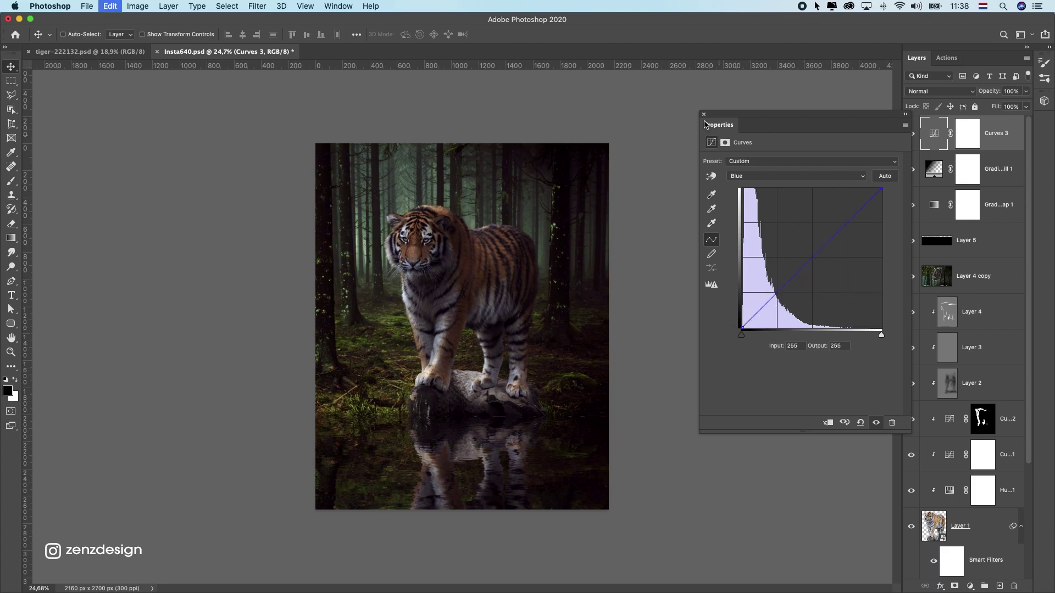
Add a Color Balance layer above Curves 3 and set its midtones to Green +9 and Blue +11, undoing a trial Red +16 shift
{"action": "left_click", "coordinate": [971, 587]}
{"action": "left_click", "coordinate": [984, 474]}
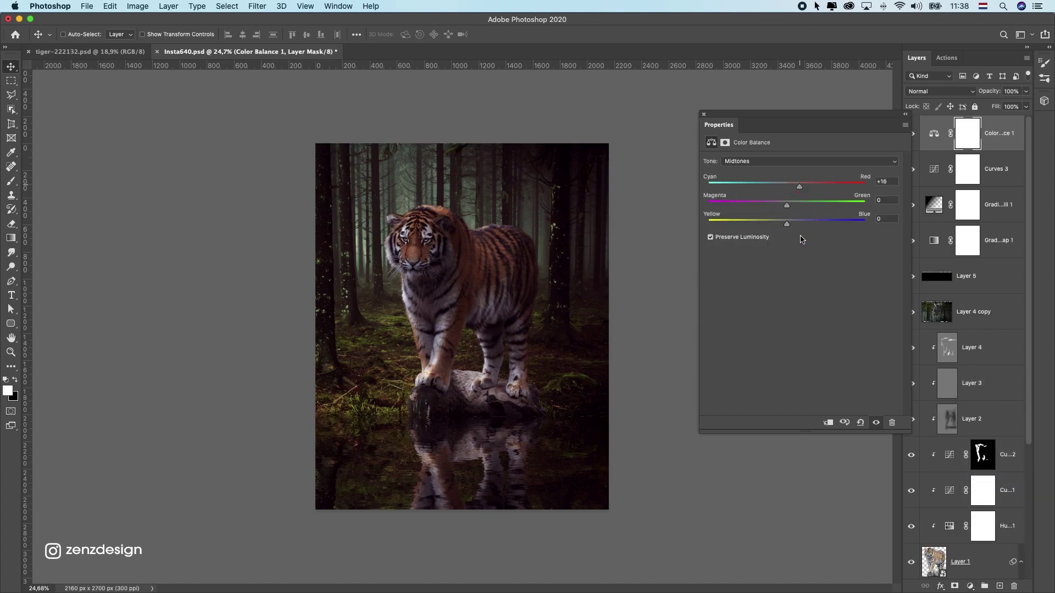
{"action": "key", "text": "super+z"}
{"action": "scroll", "coordinate": [446, 330], "scroll_direction": "down", "scroll_amount": 5}
{"action": "scroll", "coordinate": [547, 244], "scroll_direction": "up", "scroll_amount": 7}
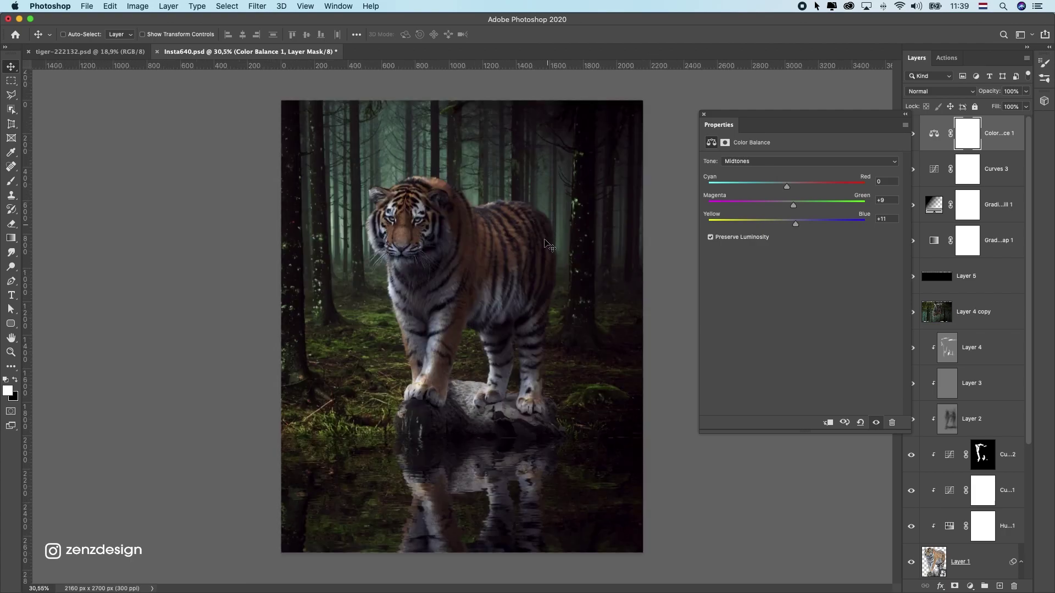
Switch to Lightroom Classic, preview the ZD user presets on Insta640-A.png, and apply preset ZD7
{"action": "right_click", "coordinate": [666, 203]}
{"action": "left_click", "coordinate": [674, 212]}
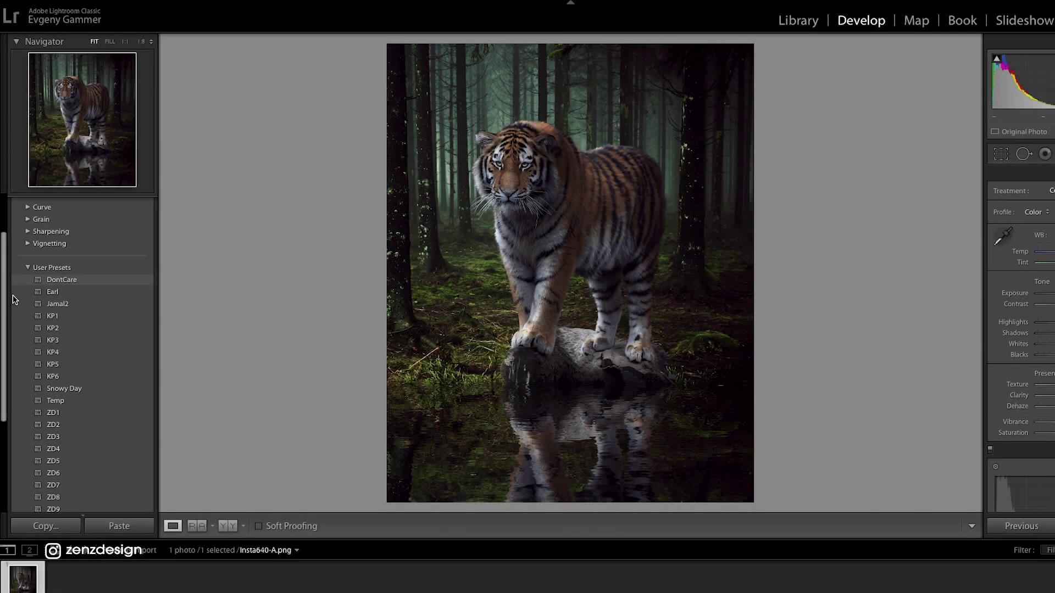
{"action": "left_click_drag", "start_coordinate": [4, 330], "coordinate": [5, 369]}
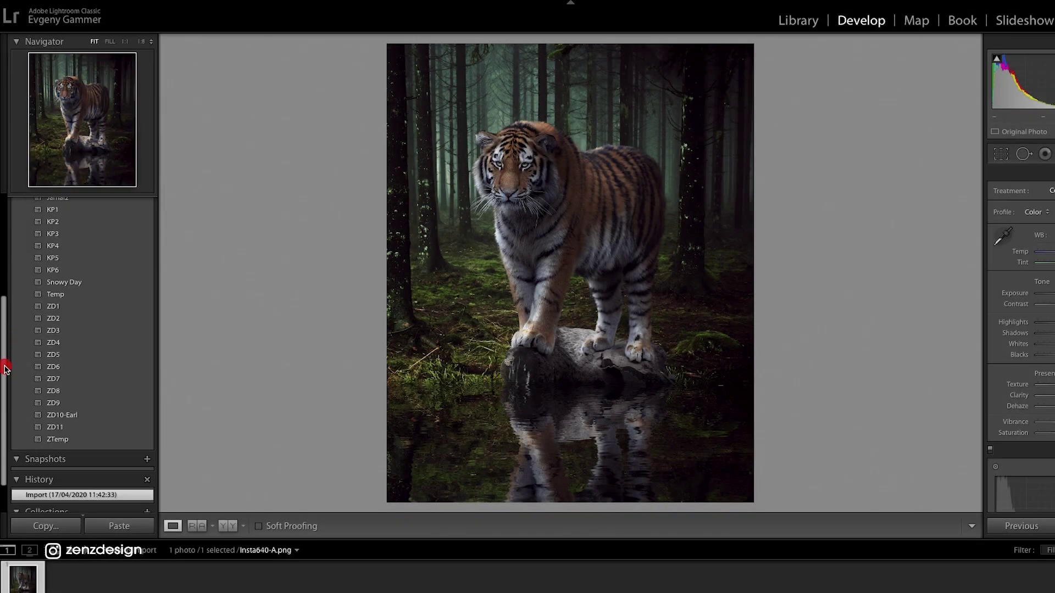
{"action": "left_click", "coordinate": [69, 306]}
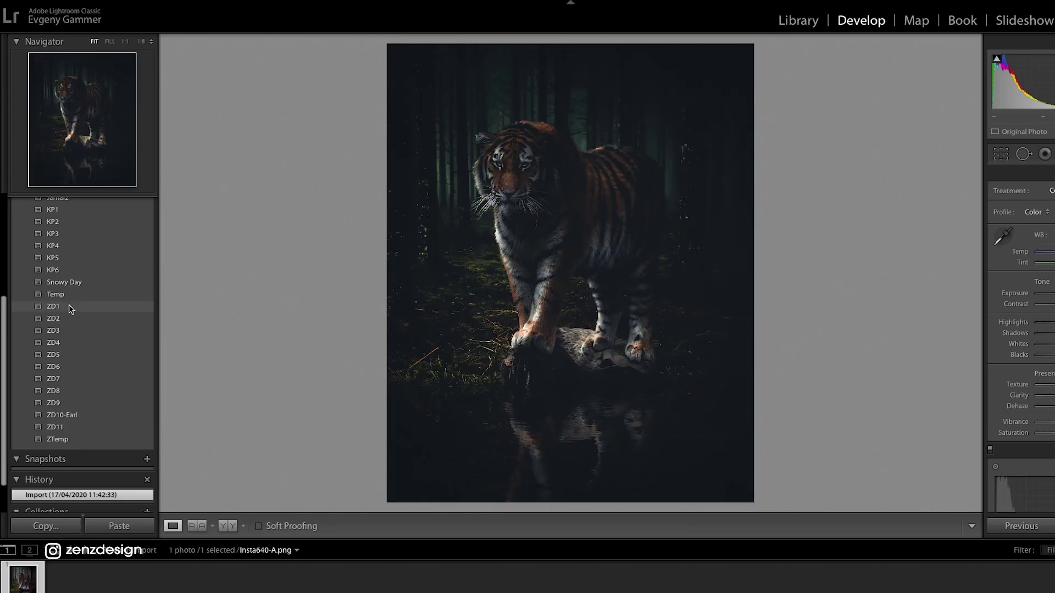
{"action": "left_click", "coordinate": [74, 319]}
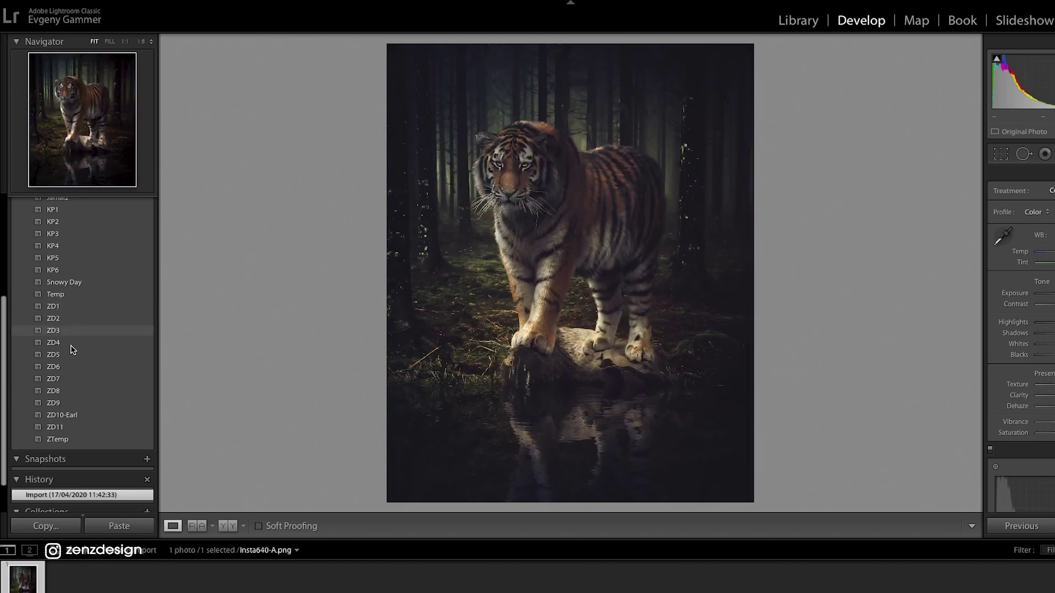
{"action": "left_click", "coordinate": [71, 369]}
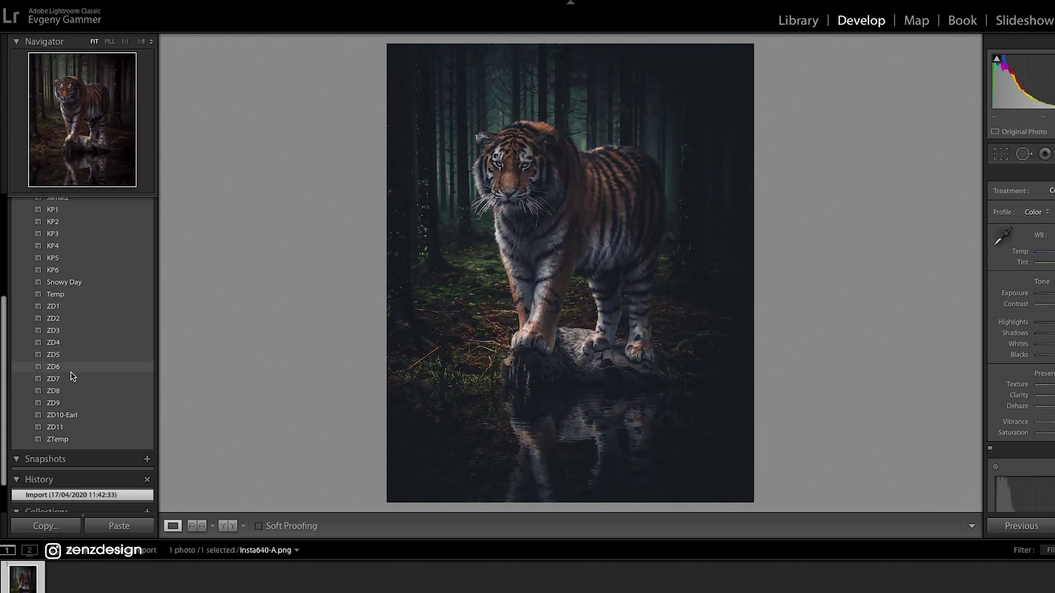
{"action": "left_click", "coordinate": [76, 379]}
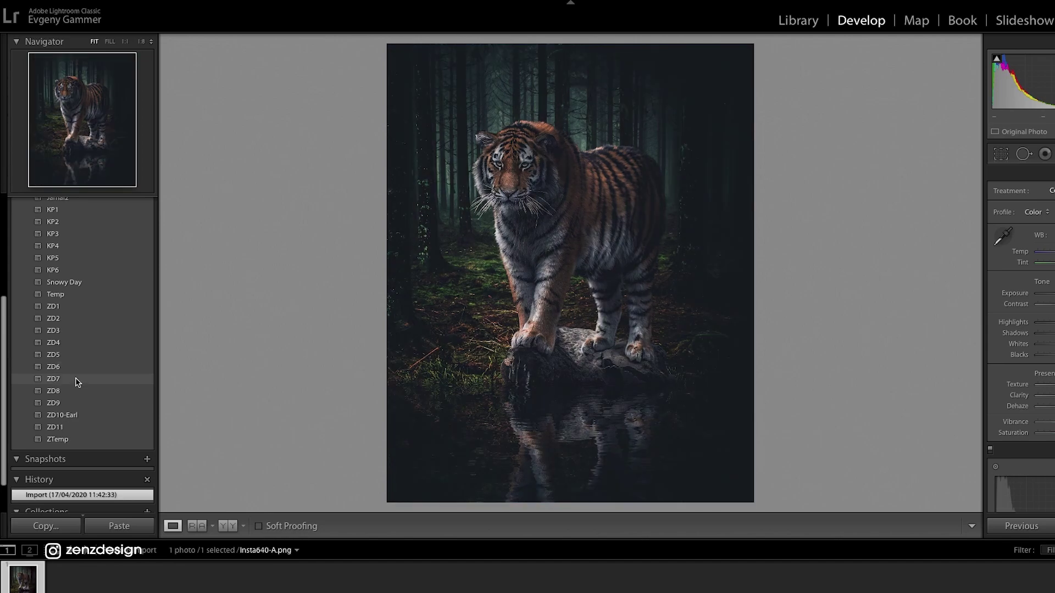
{"action": "left_click", "coordinate": [76, 379]}
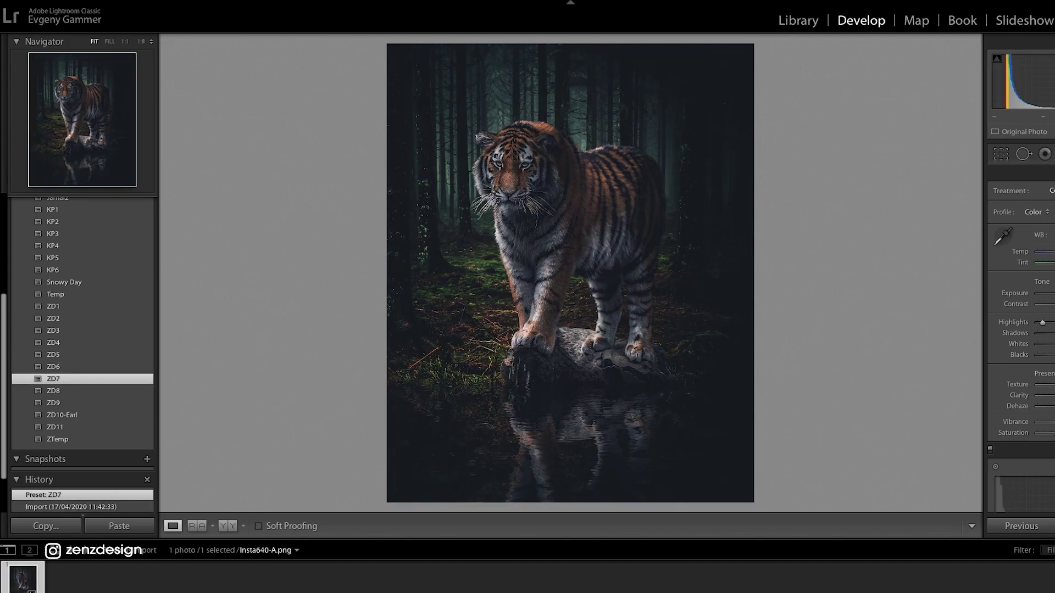
Set Exposure to 1.20, Whites to -12, Highlights to -100 and Shadows to -36, undoing a trial Texture of -93
{"action": "key", "text": "shift+m"}
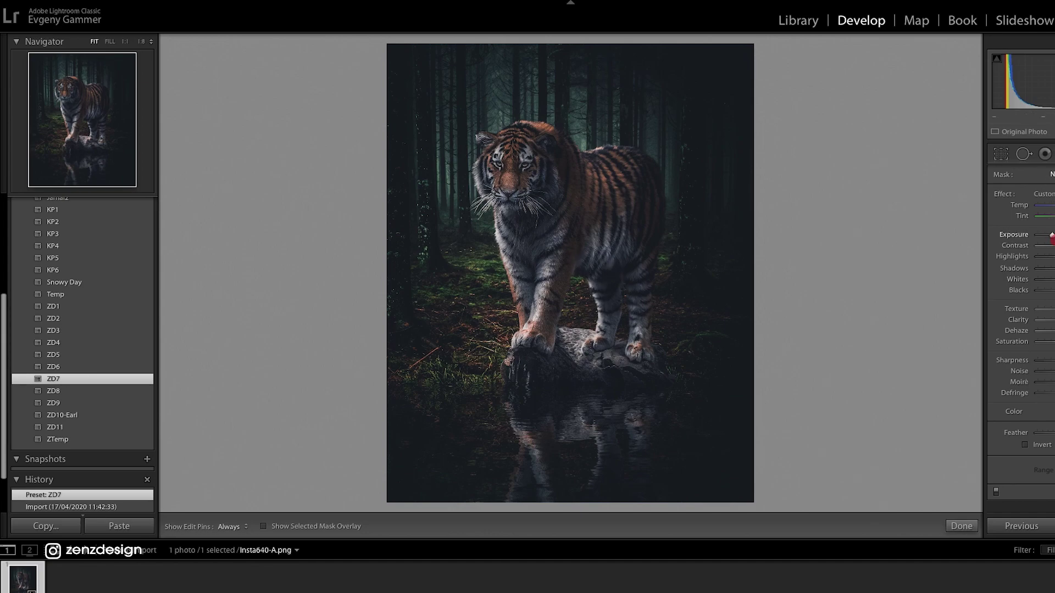
{"action": "key", "text": "shift+m"}
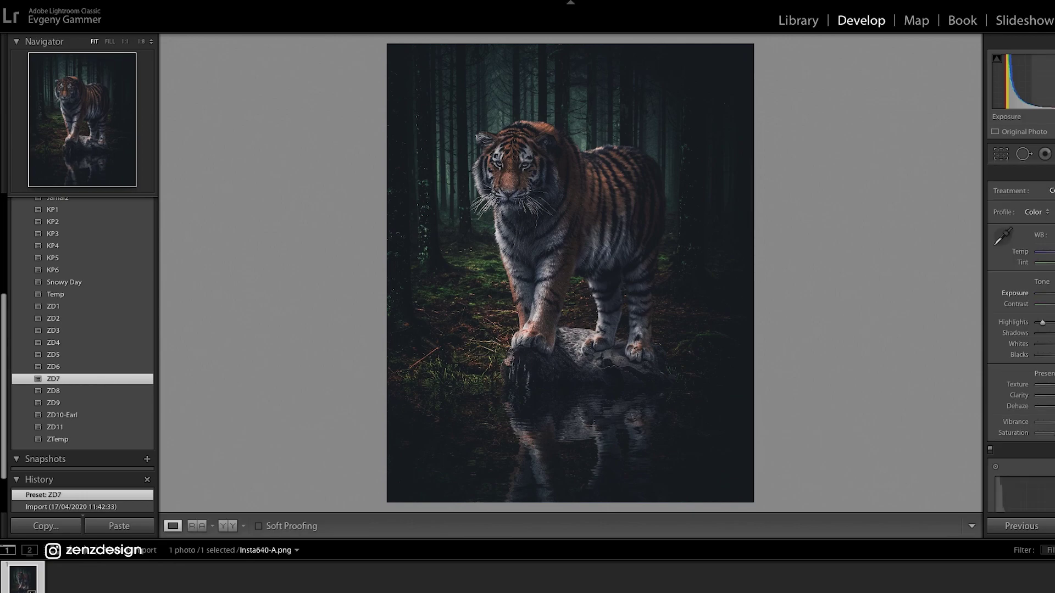
{"action": "left_click_drag", "start_coordinate": [1054, 293], "coordinate": [1052, 293]}
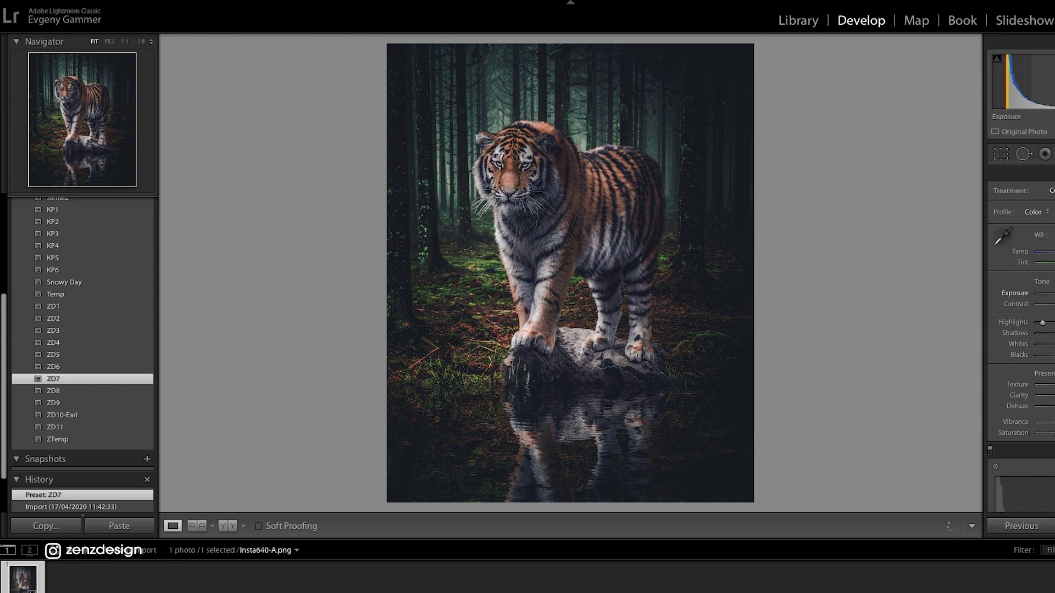
{"action": "left_click_drag", "start_coordinate": [1050, 346], "coordinate": [1032, 351]}
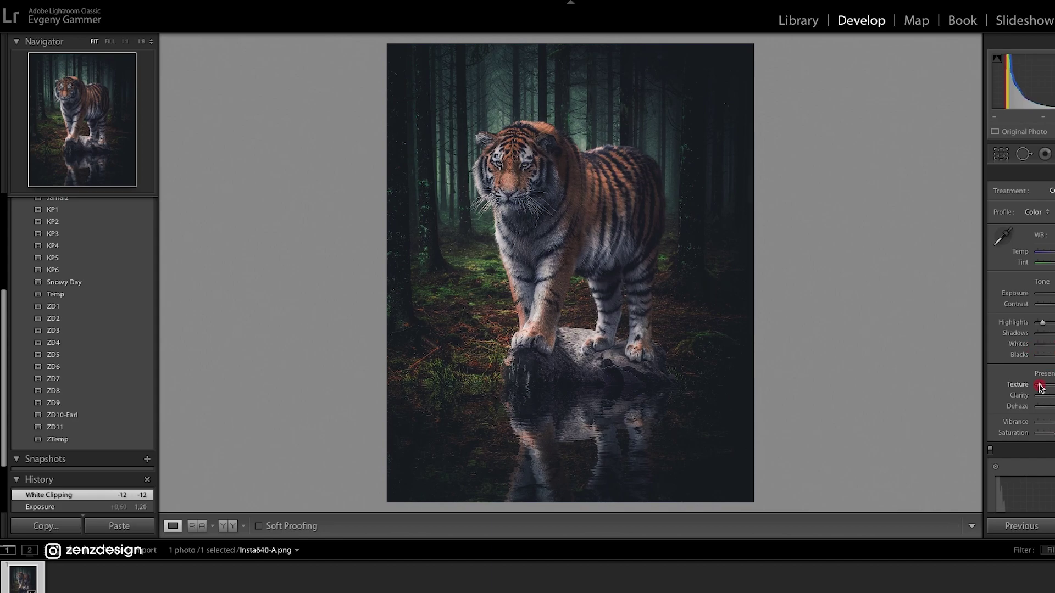
{"action": "key", "text": "ctrl+z"}
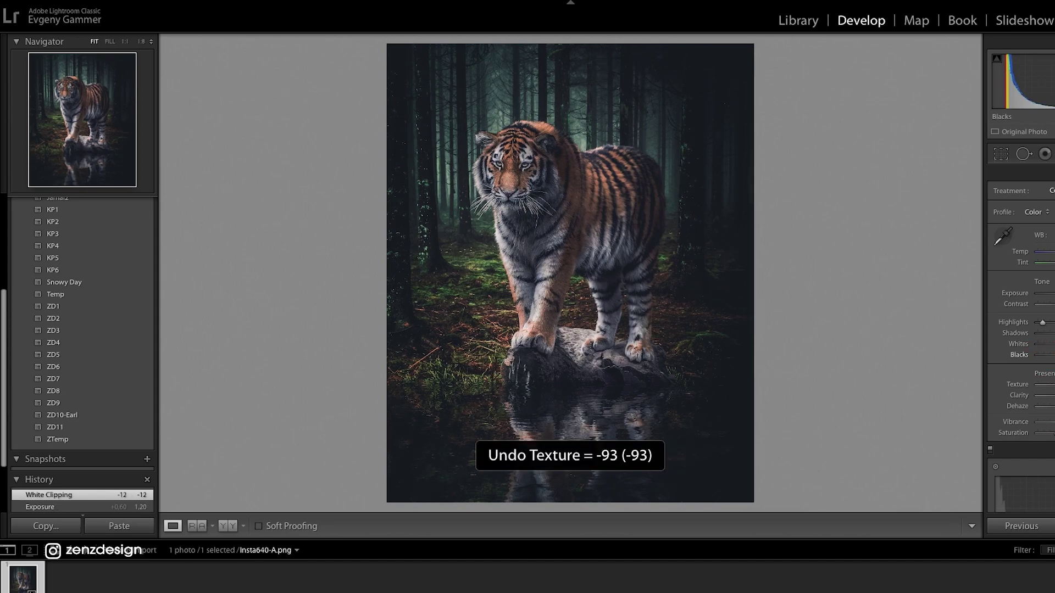
{"action": "left_click_drag", "start_coordinate": [1053, 386], "coordinate": [1052, 336]}
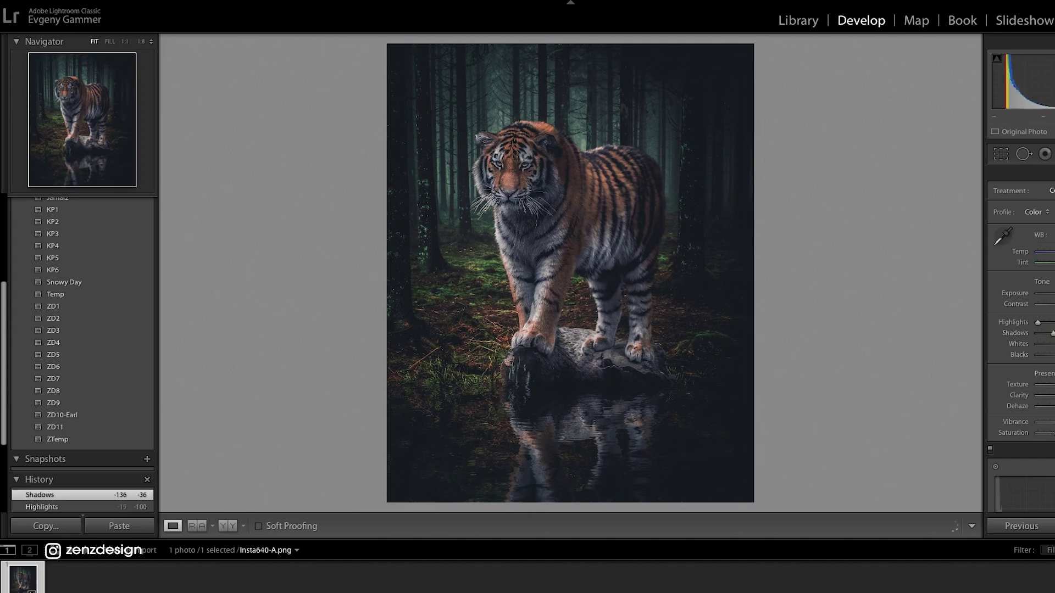
Export the edited tiger photo to the hard drive with the current export settings
{"action": "key", "text": "shift+m"}
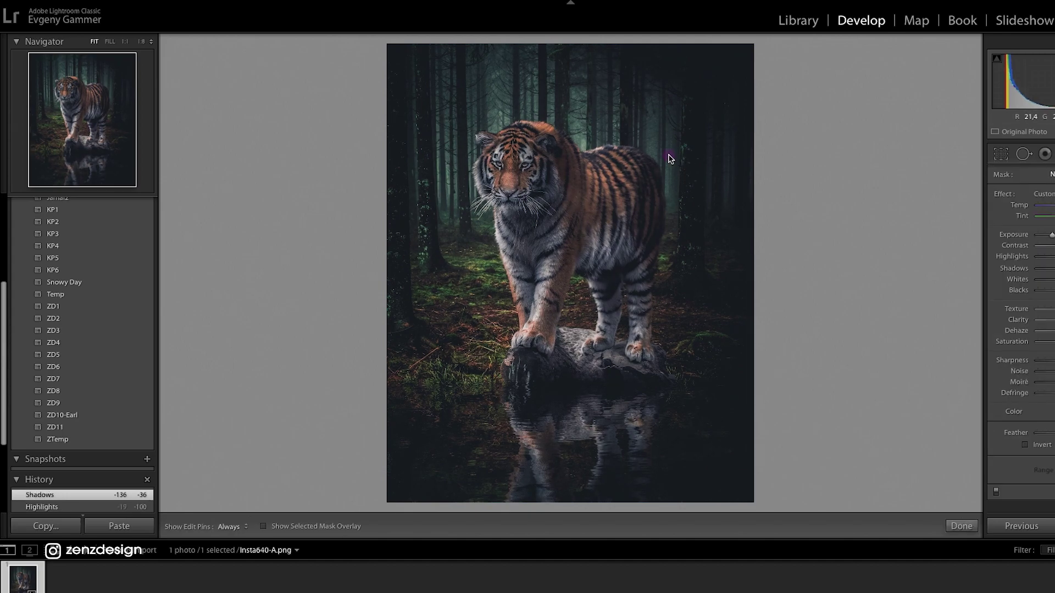
{"action": "right_click", "coordinate": [669, 159]}
{"action": "mouse_move", "coordinate": [737, 481]}
{"action": "left_click", "coordinate": [838, 467]}
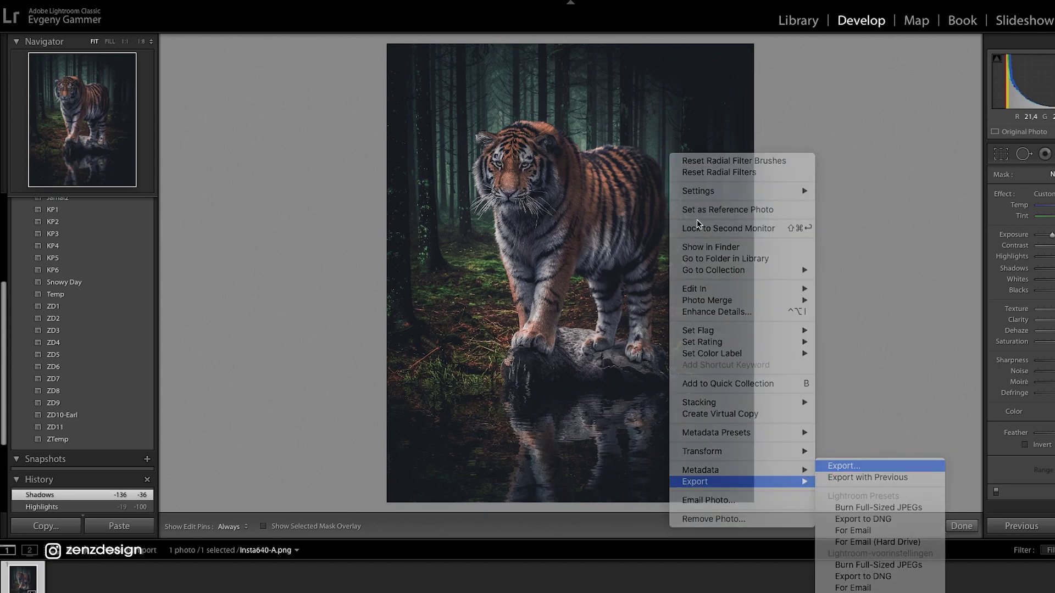
{"action": "key", "text": "Return"}
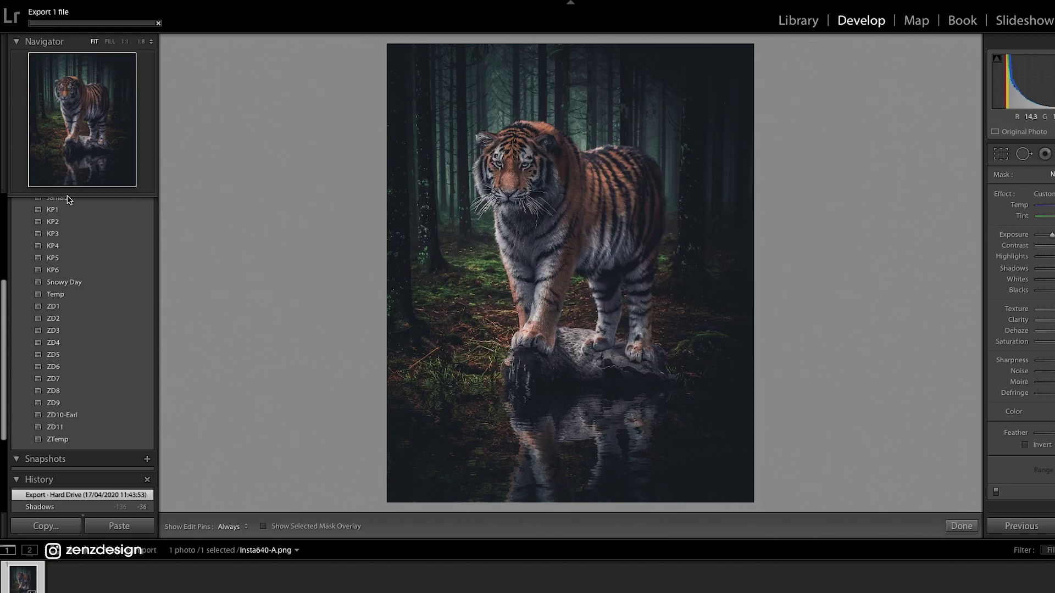
Apply preset ZD1, move its radial filter to the tiger's neck, and enlarge the ellipse to reach the photo's lower edge
{"action": "left_click", "coordinate": [61, 307]}
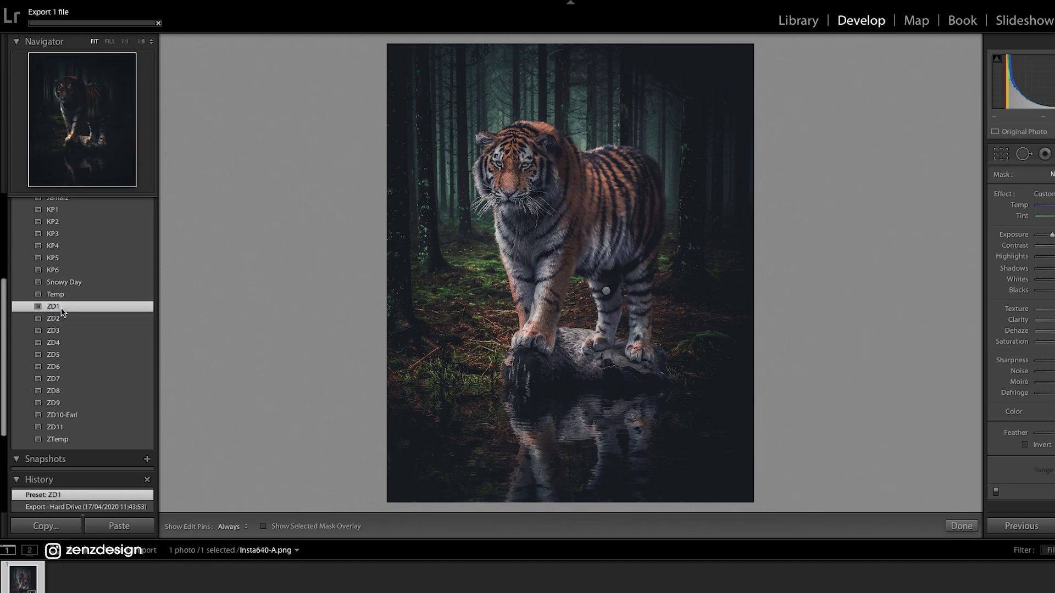
{"action": "left_click_drag", "start_coordinate": [606, 291], "coordinate": [544, 182]}
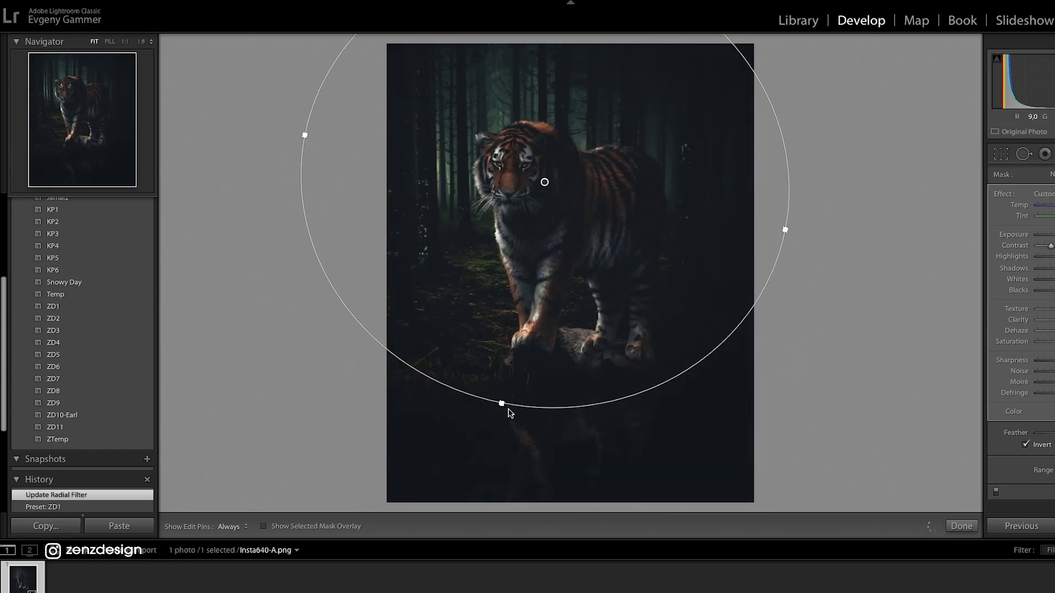
{"action": "left_click_drag", "start_coordinate": [502, 405], "coordinate": [507, 510]}
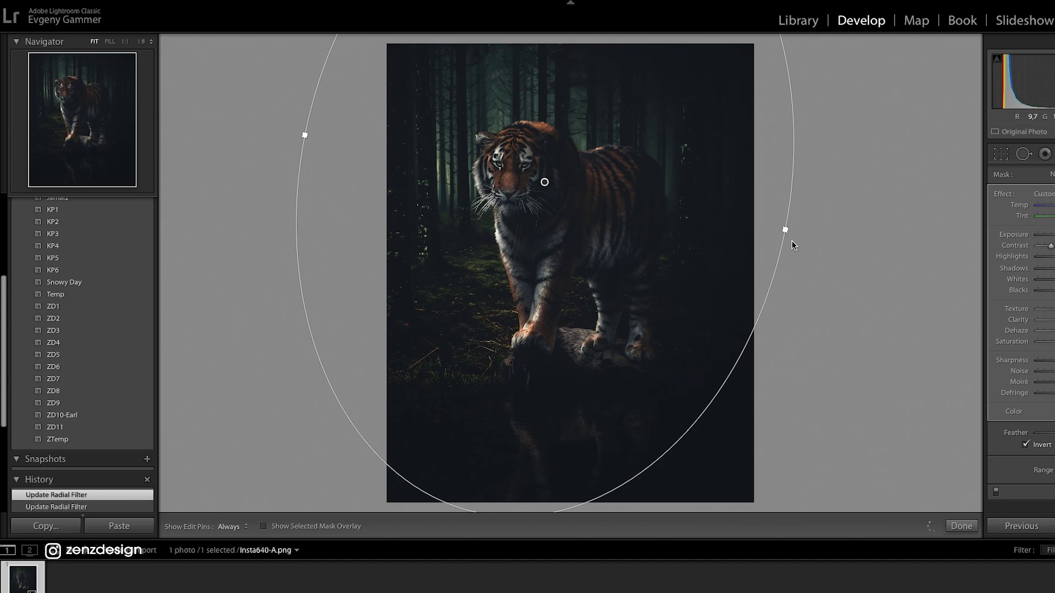
{"action": "left_click_drag", "start_coordinate": [784, 231], "coordinate": [806, 234]}
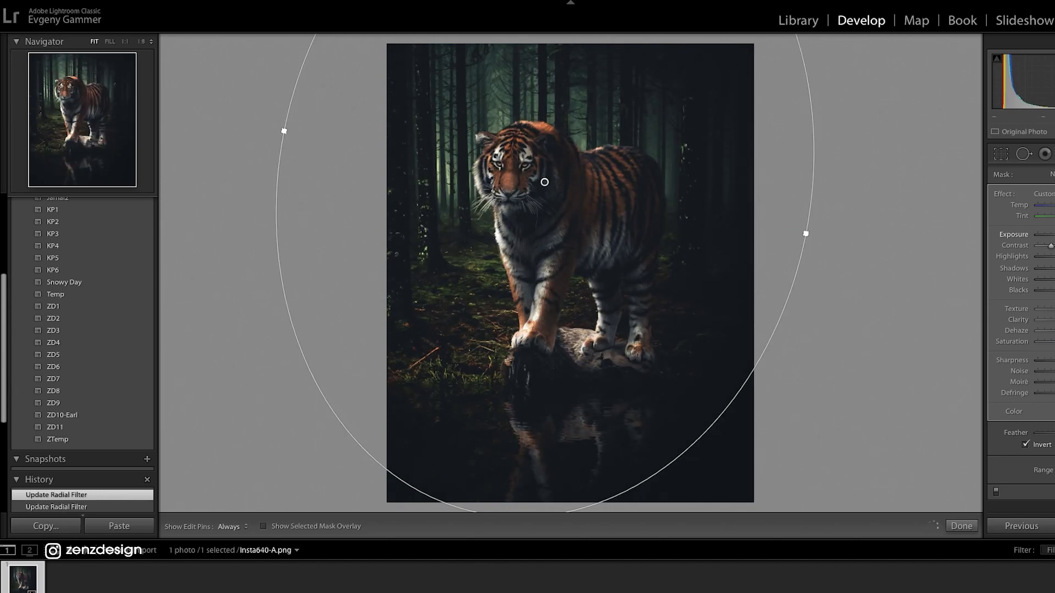
Recentre the radial filter on the tiger's chest, rotate it slightly, and widen it well beyond both sides of the photo
{"action": "left_click_drag", "start_coordinate": [549, 240], "coordinate": [567, 266]}
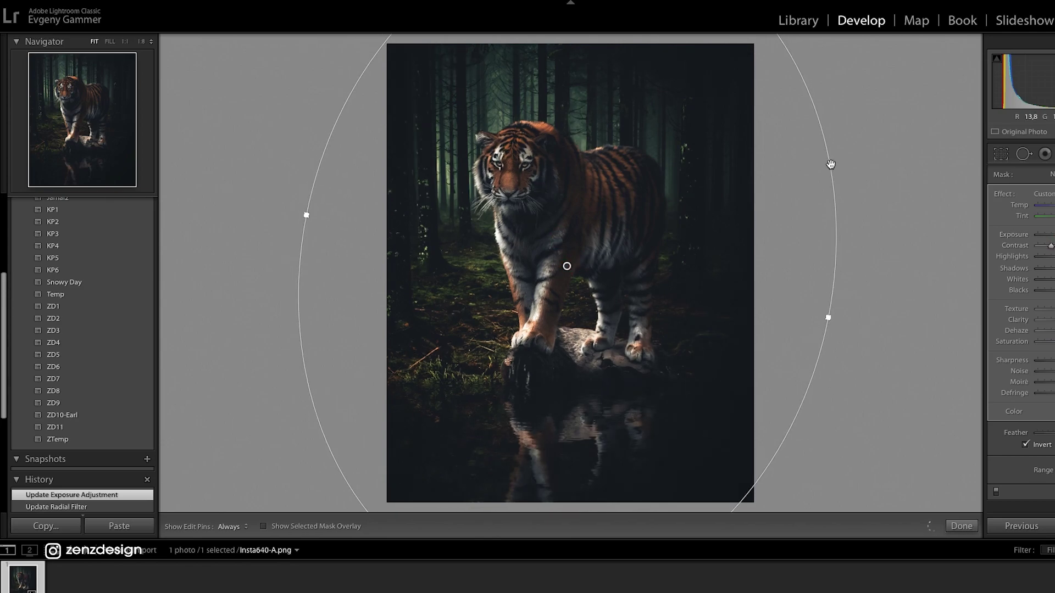
{"action": "left_click_drag", "start_coordinate": [838, 161], "coordinate": [765, 134]}
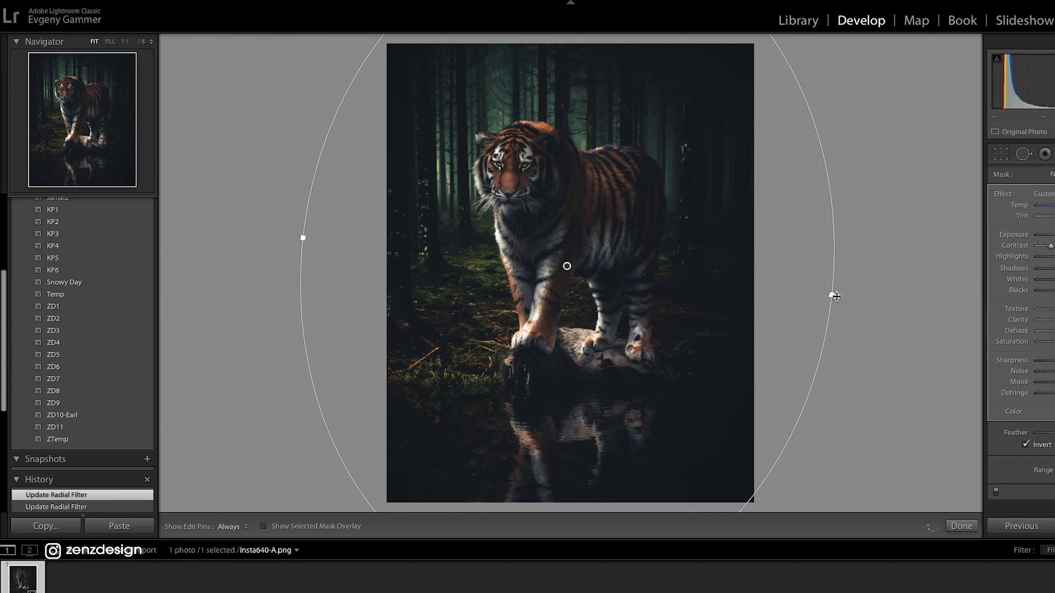
{"action": "left_click_drag", "start_coordinate": [835, 297], "coordinate": [967, 309]}
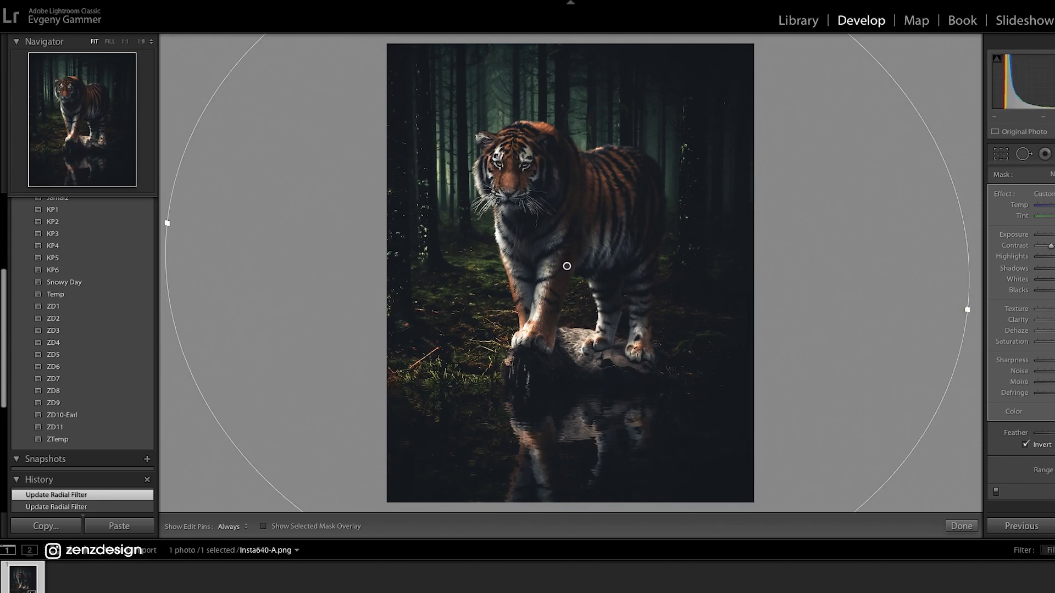
{"action": "key", "text": "shift+m"}
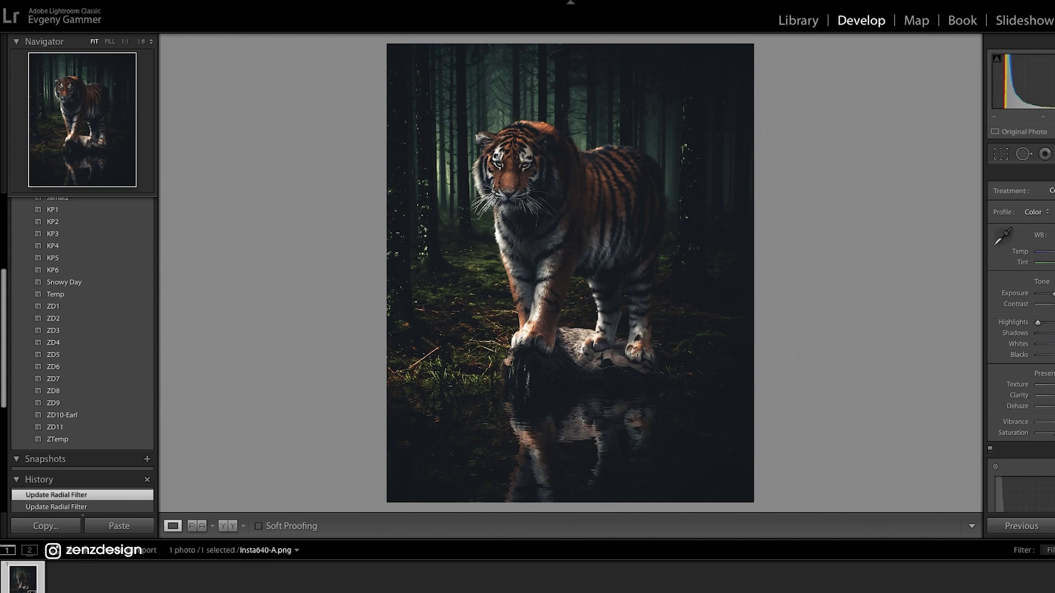
Set Highlights to -100 and Whites to -44, undoing a trial Exposure change
{"action": "left_click_drag", "start_coordinate": [1050, 296], "coordinate": [1054, 296]}
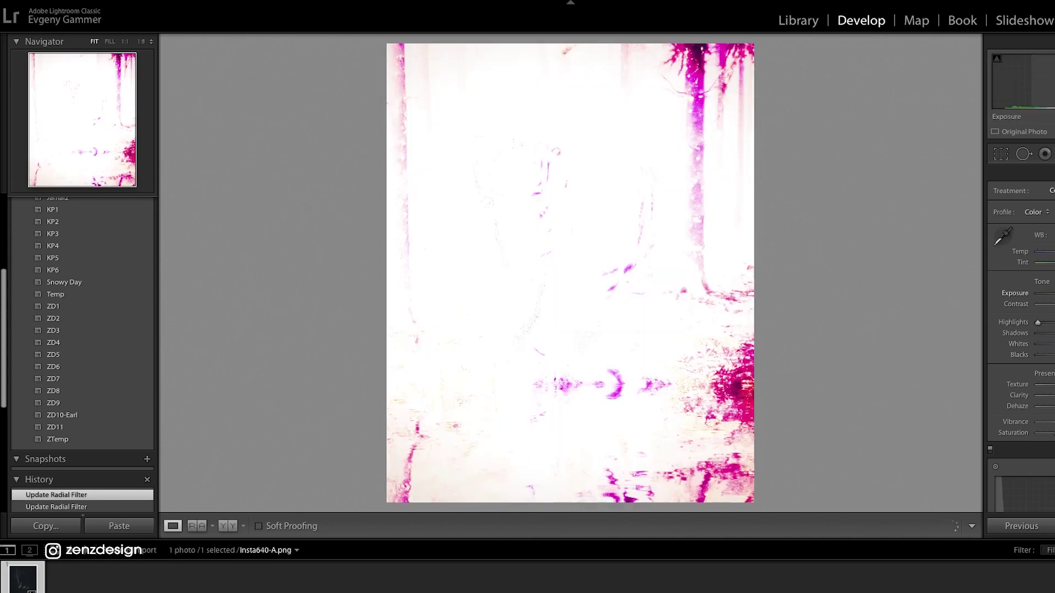
{"action": "key", "text": "ctrl+z"}
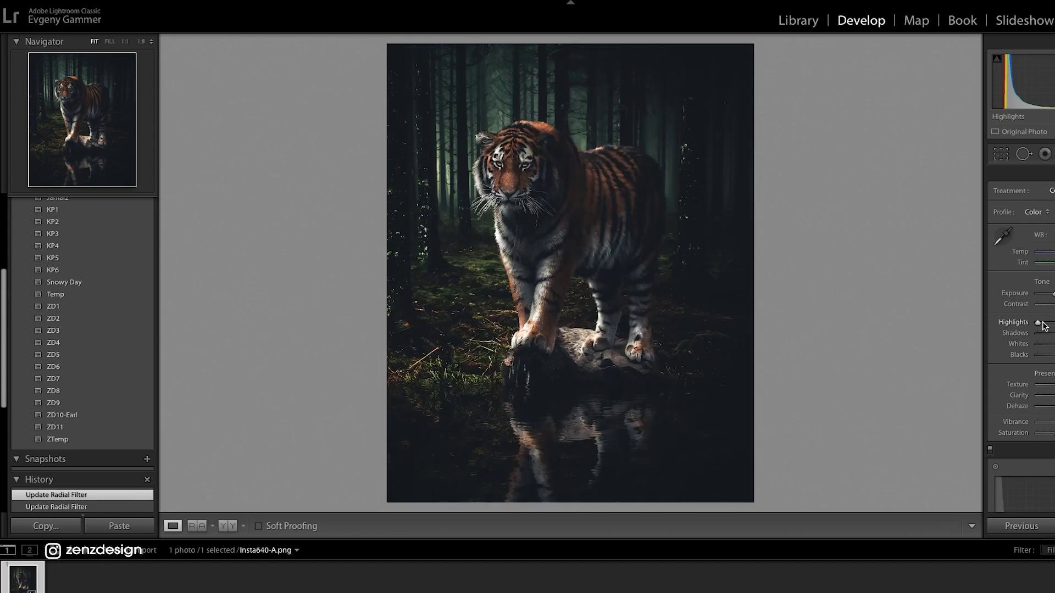
{"action": "left_click_drag", "start_coordinate": [1044, 327], "coordinate": [1038, 324]}
{"action": "left_click", "coordinate": [1051, 346]}
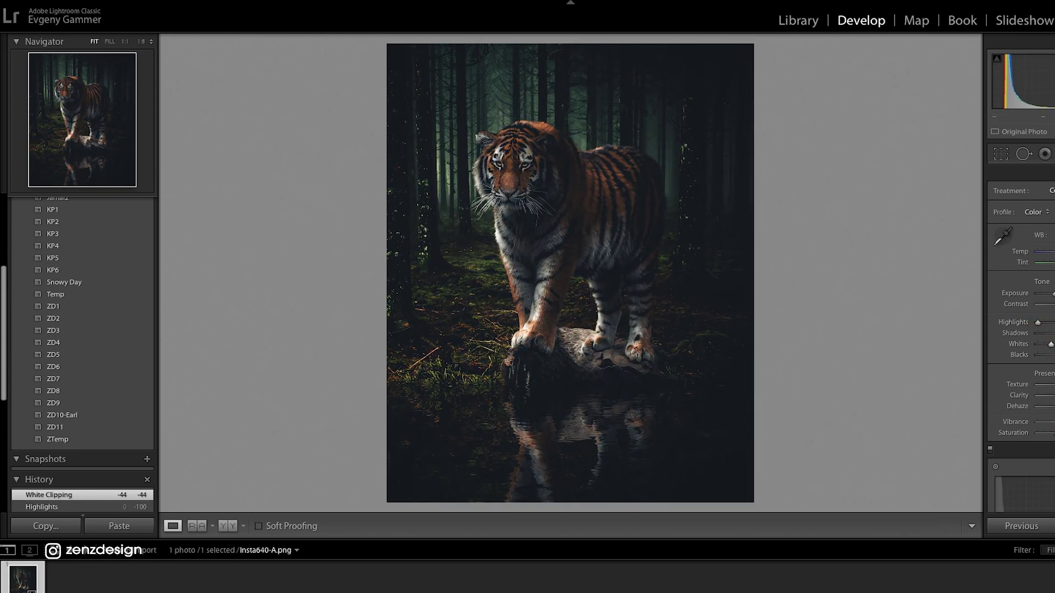
Export the regraded tiger photo to the hard drive as Insta640-A-2.jpg, using the current export settings
{"action": "key", "text": "shift+m"}
{"action": "right_click", "coordinate": [683, 176]}
{"action": "mouse_move", "coordinate": [772, 508]}
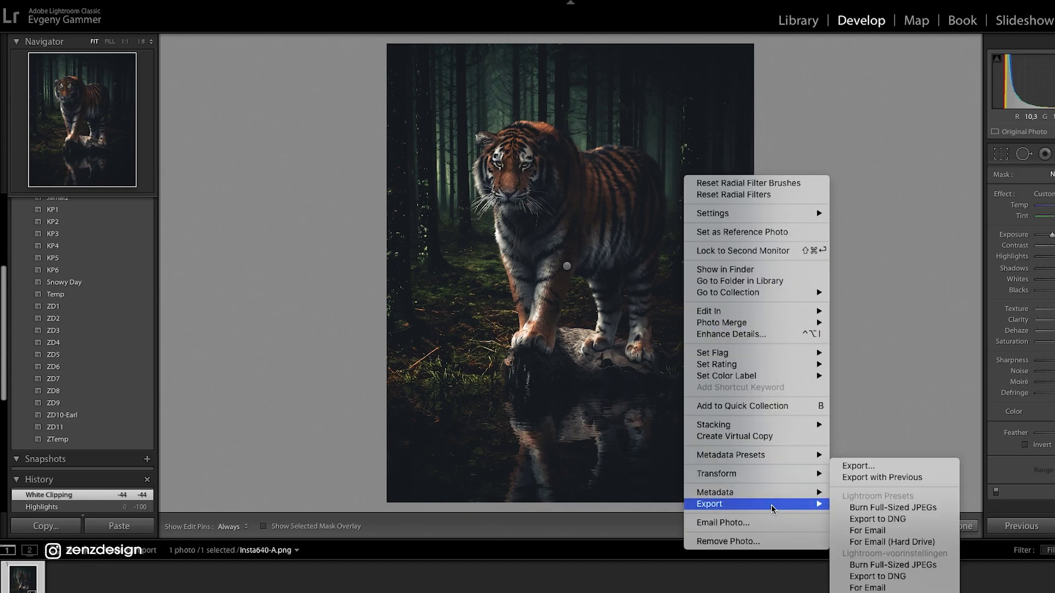
{"action": "left_click", "coordinate": [858, 466]}
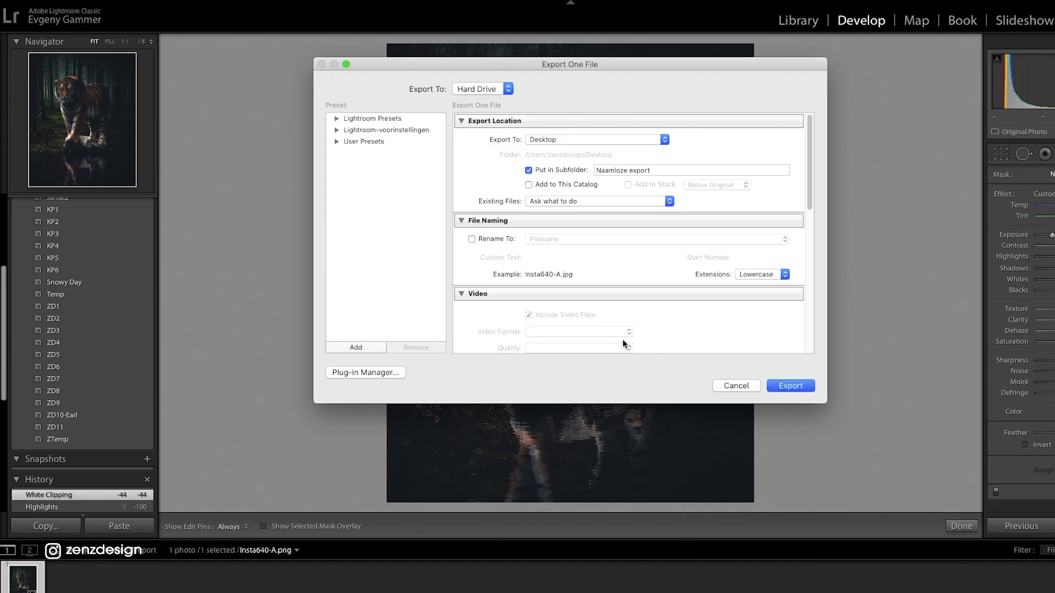
{"action": "left_click", "coordinate": [786, 384]}
{"action": "left_click", "coordinate": [749, 305]}
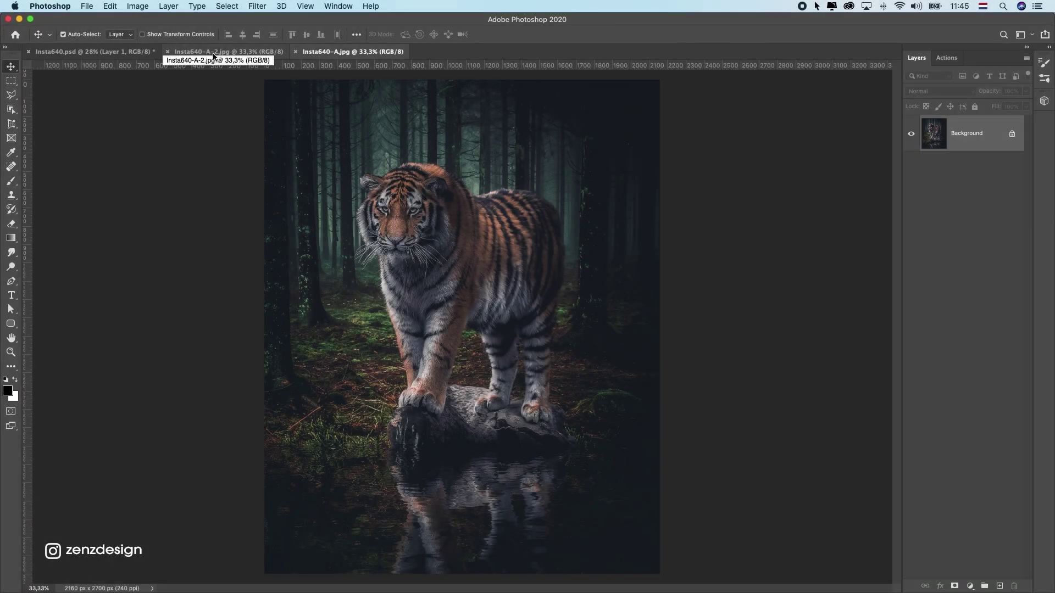
In Photoshop, copy the Insta640-A-2.jpg image and paste it into Insta640.psd above the Color Balance layer
{"action": "left_click", "coordinate": [214, 52]}
{"action": "left_click", "coordinate": [131, 52]}
{"action": "left_click", "coordinate": [209, 52]}
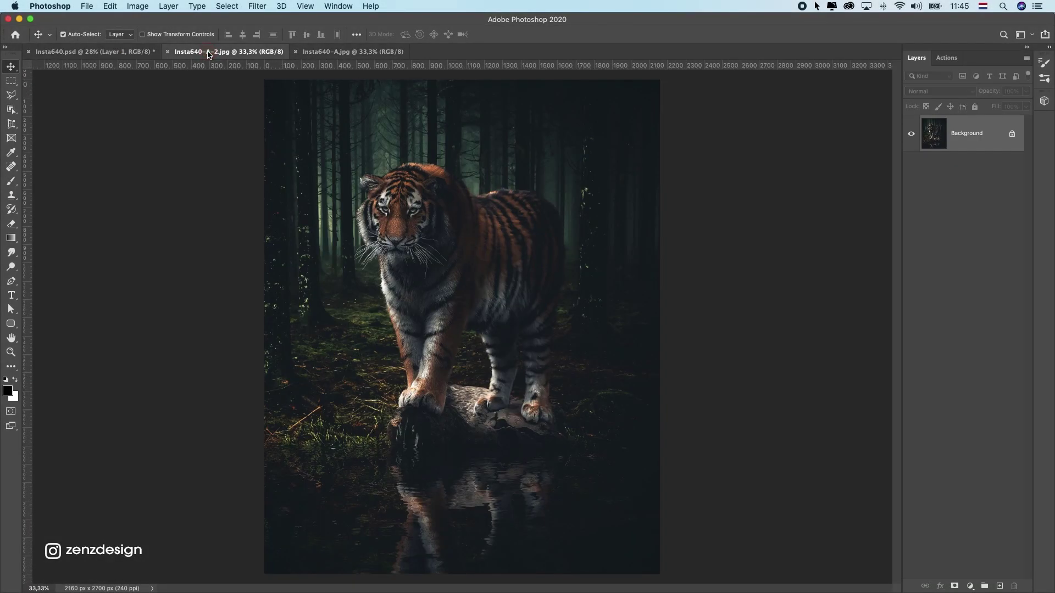
{"action": "left_click", "coordinate": [110, 52]}
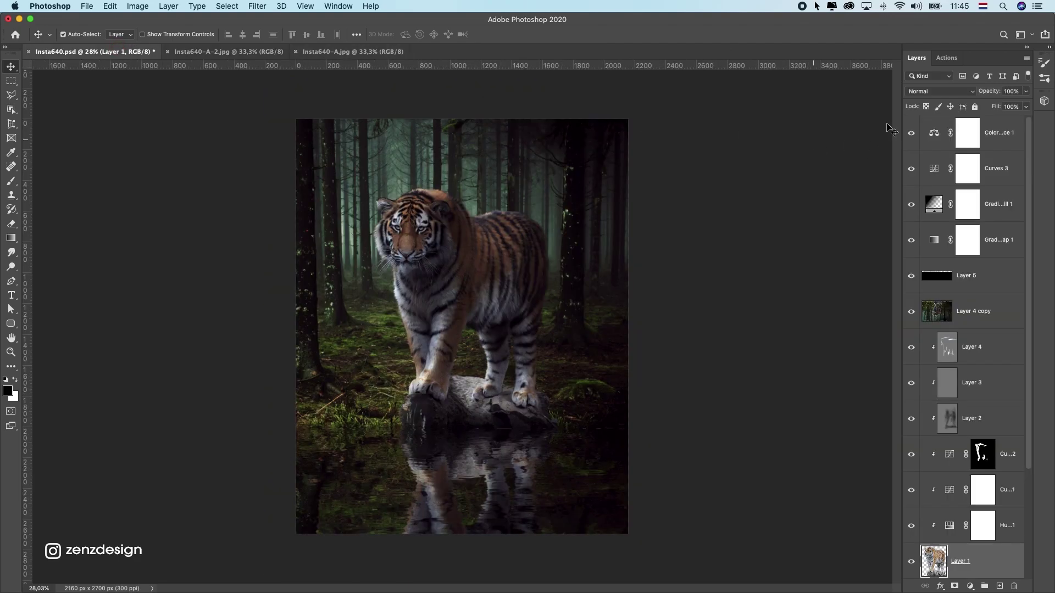
{"action": "left_click", "coordinate": [991, 139]}
{"action": "key", "text": "super+v"}
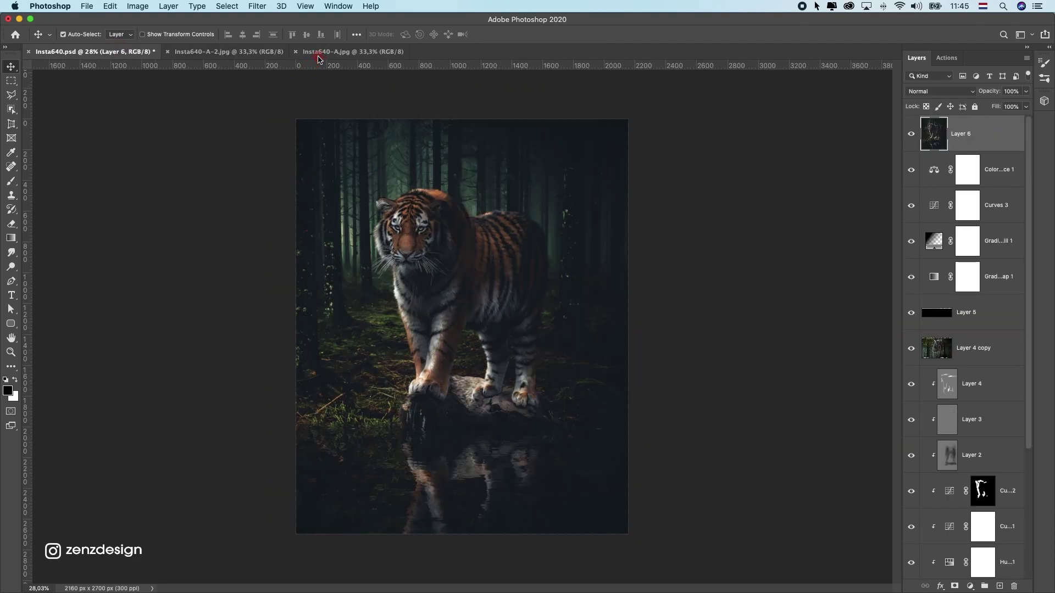
Copy the whole Insta640-A.jpg image and paste it into Insta640.psd as the topmost layer, with Layer 6 hidden
{"action": "left_click", "coordinate": [318, 53]}
{"action": "key", "text": "super+a"}
{"action": "key", "text": "super+c"}
{"action": "left_click", "coordinate": [143, 52]}
{"action": "key", "text": "super+v"}
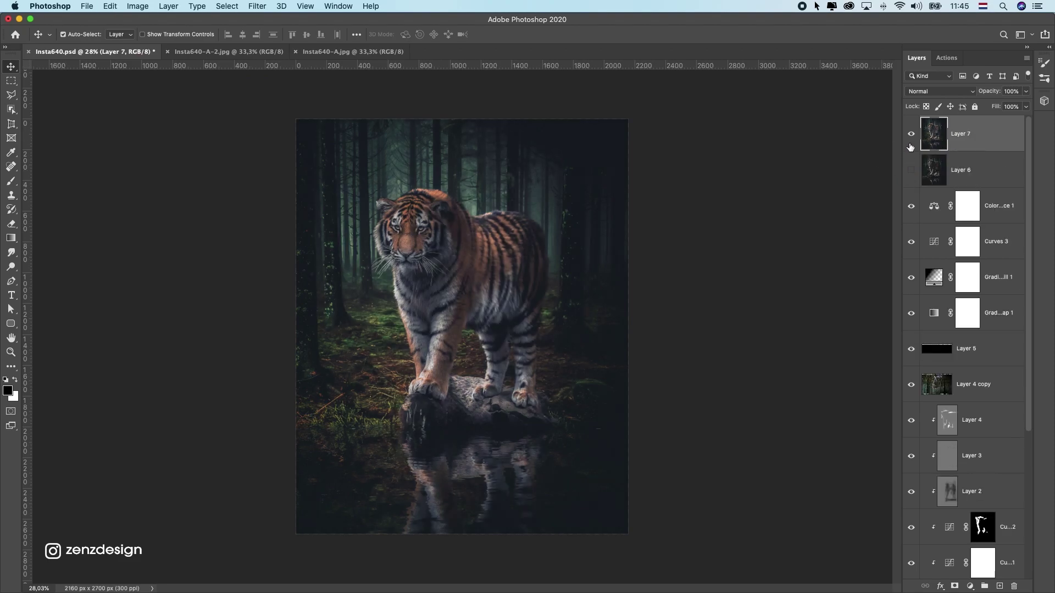
Preview blend modes for Layer 7 but keep Normal, and lower its opacity to 84%
{"action": "left_click", "coordinate": [924, 93]}
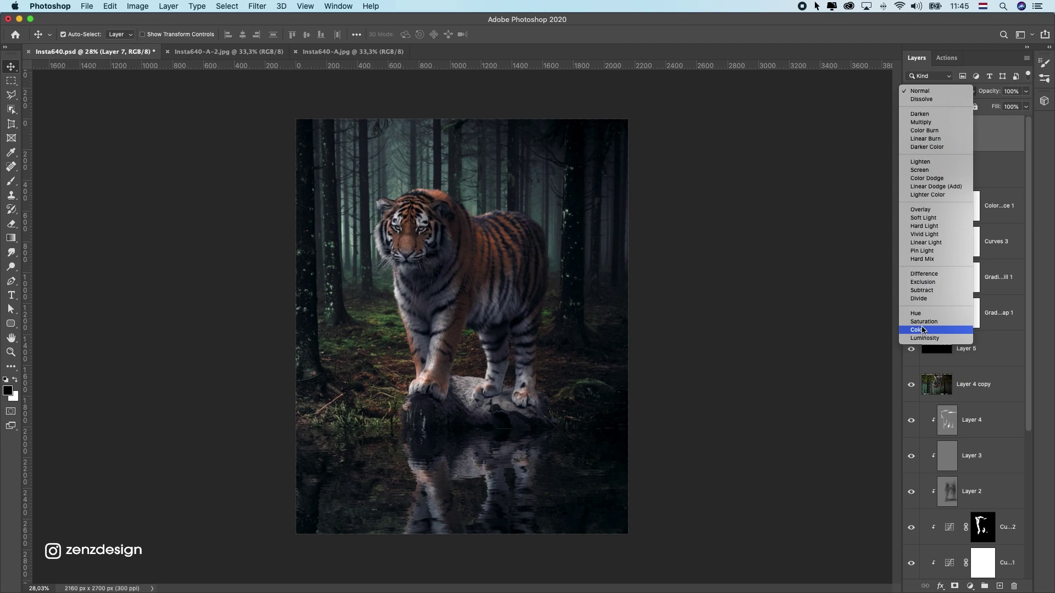
{"action": "key", "text": "Escape"}
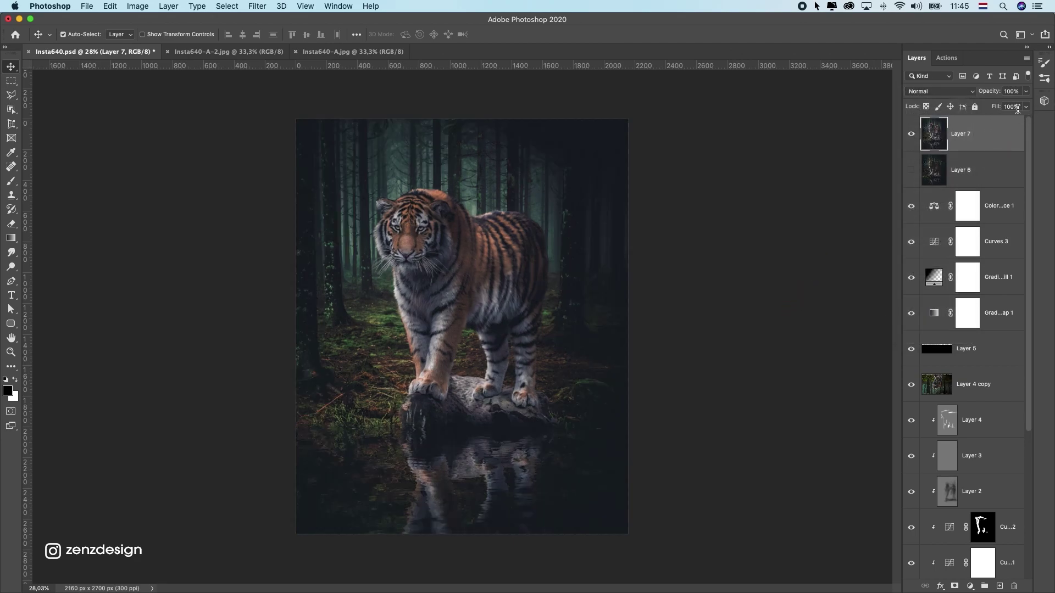
{"action": "left_click", "coordinate": [1025, 91]}
{"action": "left_click_drag", "start_coordinate": [1025, 104], "coordinate": [1011, 106]}
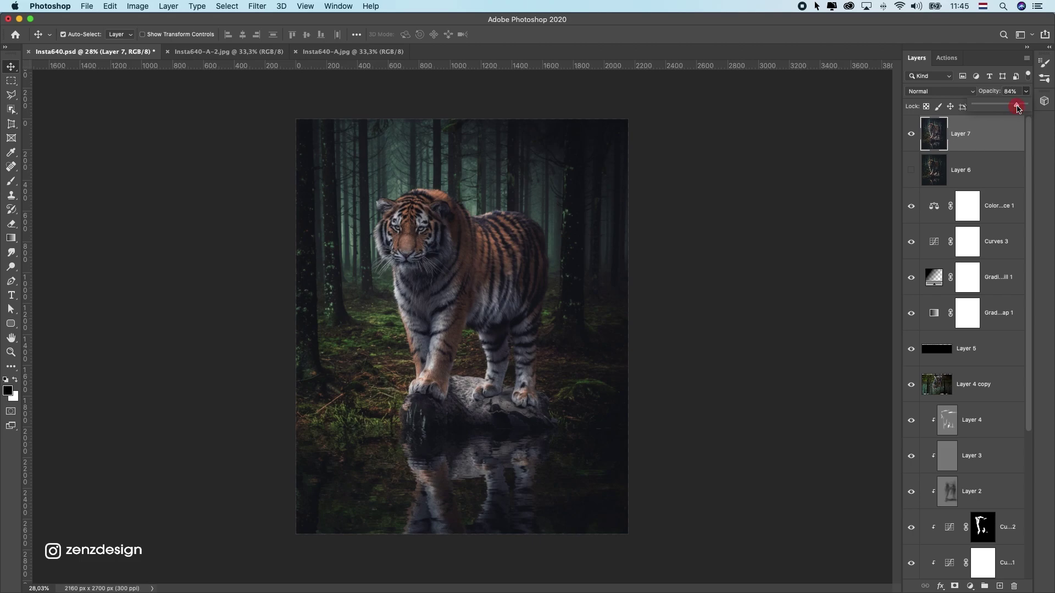
Show Layer 6, move it above Layer 7, set its opacity to 38% and blend mode to Soft Light, and compare its effect
{"action": "left_click", "coordinate": [911, 170]}
{"action": "left_click_drag", "start_coordinate": [967, 167], "coordinate": [998, 104]}
{"action": "left_click", "coordinate": [1028, 91]}
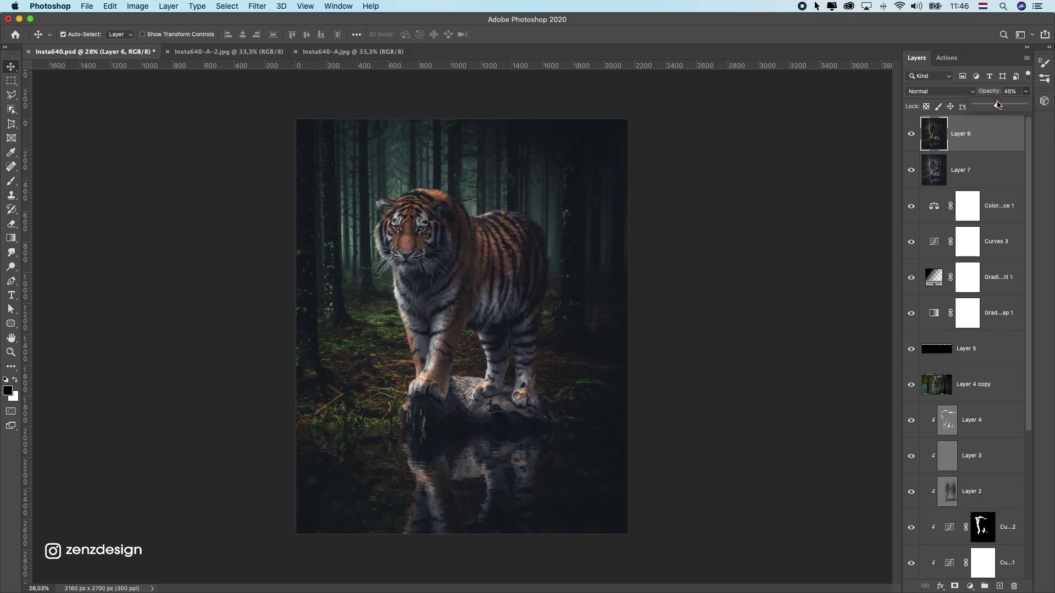
{"action": "left_click", "coordinate": [940, 91]}
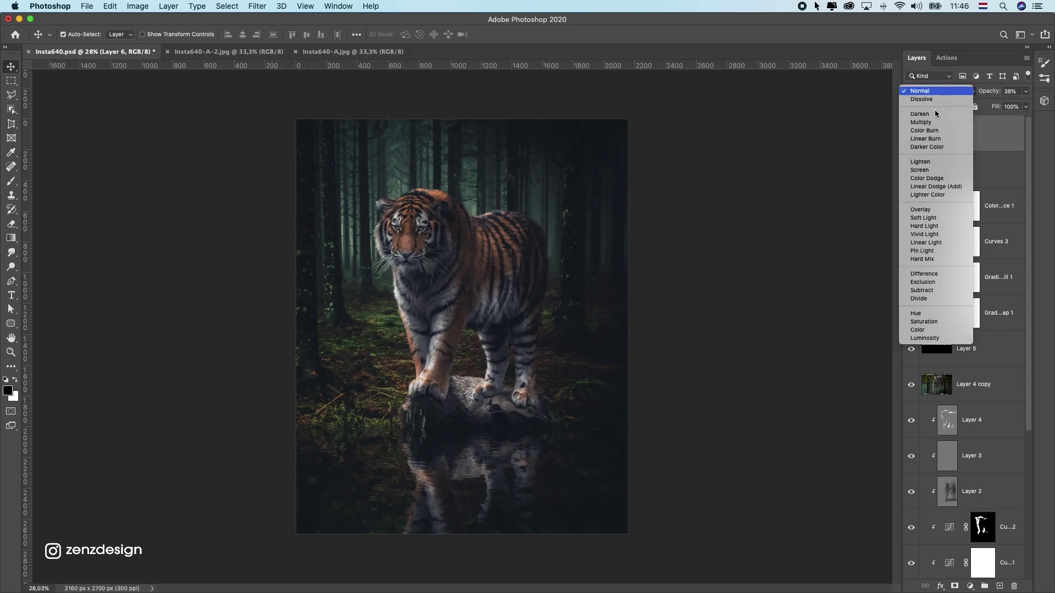
{"action": "left_click", "coordinate": [932, 218]}
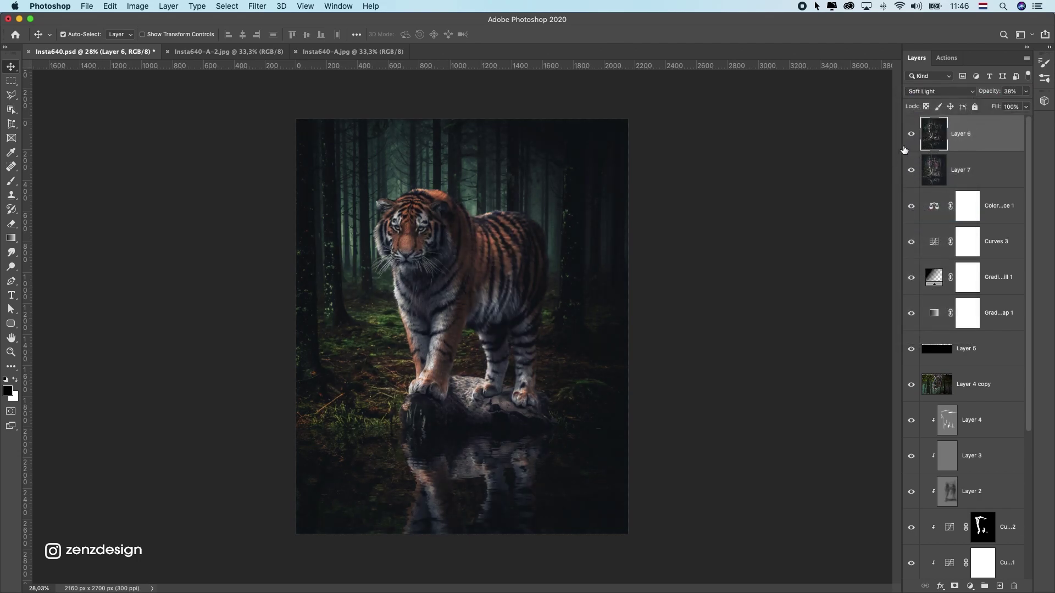
{"action": "left_click", "coordinate": [910, 135]}
{"action": "left_click", "coordinate": [910, 134]}
{"action": "scroll", "coordinate": [549, 307], "scroll_direction": "down", "scroll_amount": 5}
{"action": "scroll", "coordinate": [549, 308], "scroll_direction": "up", "scroll_amount": 3}
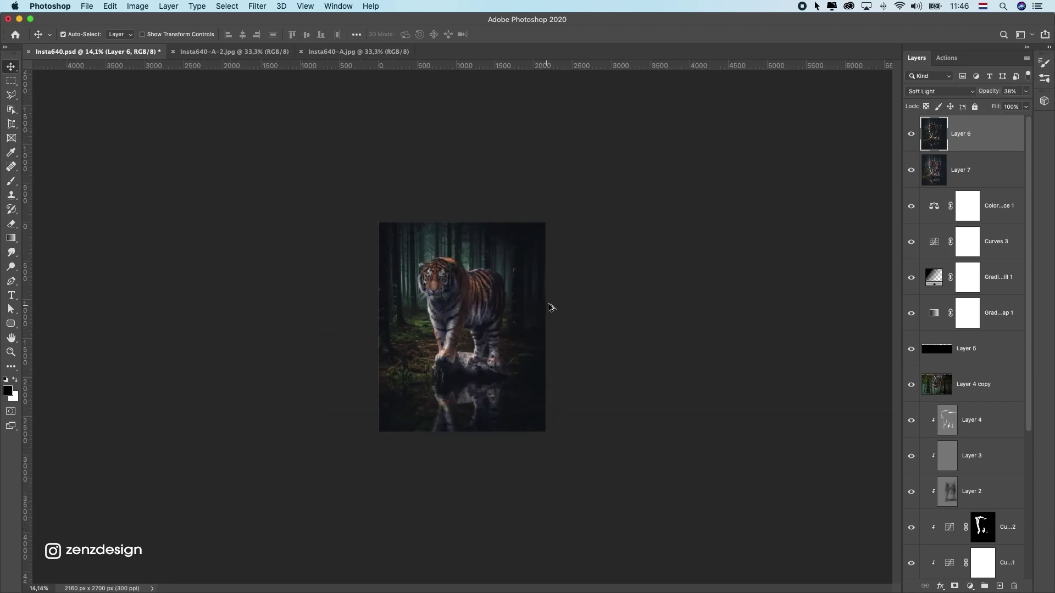
{"action": "key", "text": "super+0"}
Add a Curves adjustment above Layer 6 with the white point at input 227 and a shadow point at input 70, output 73
{"action": "left_click", "coordinate": [971, 587]}
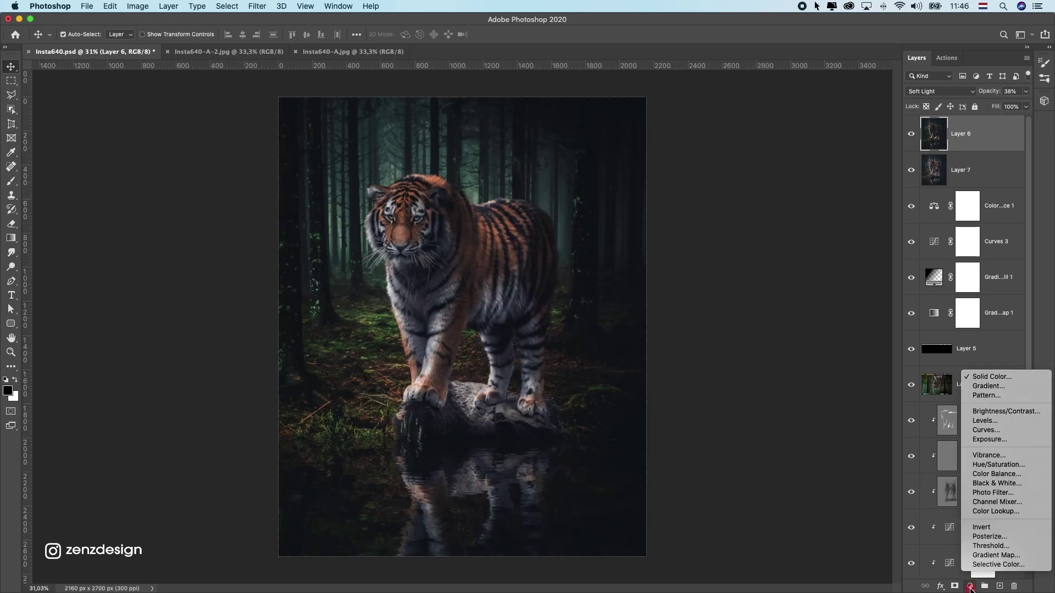
{"action": "left_click", "coordinate": [981, 430]}
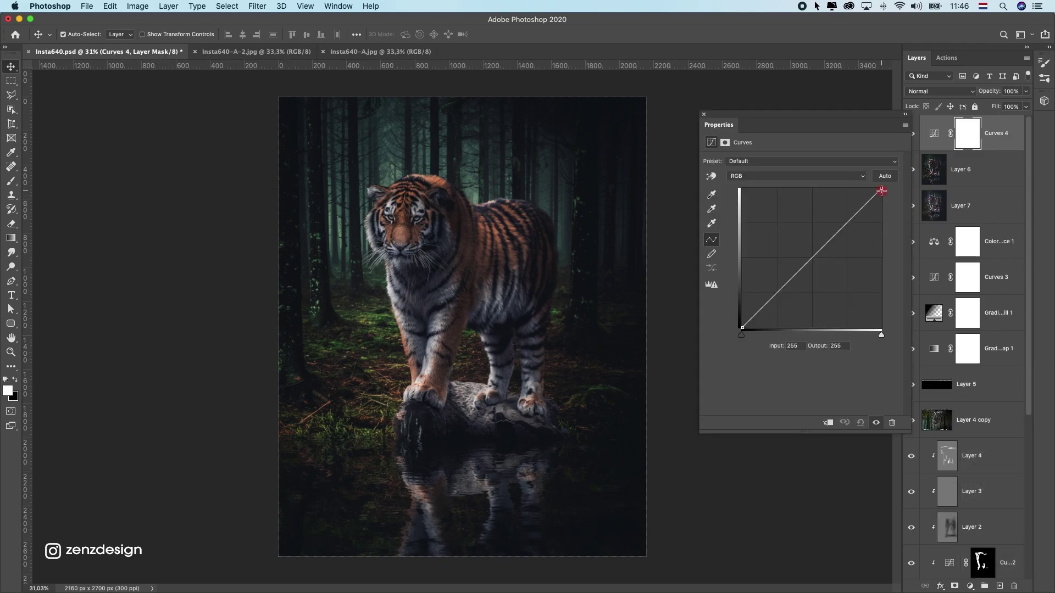
{"action": "left_click_drag", "start_coordinate": [881, 189], "coordinate": [866, 181]}
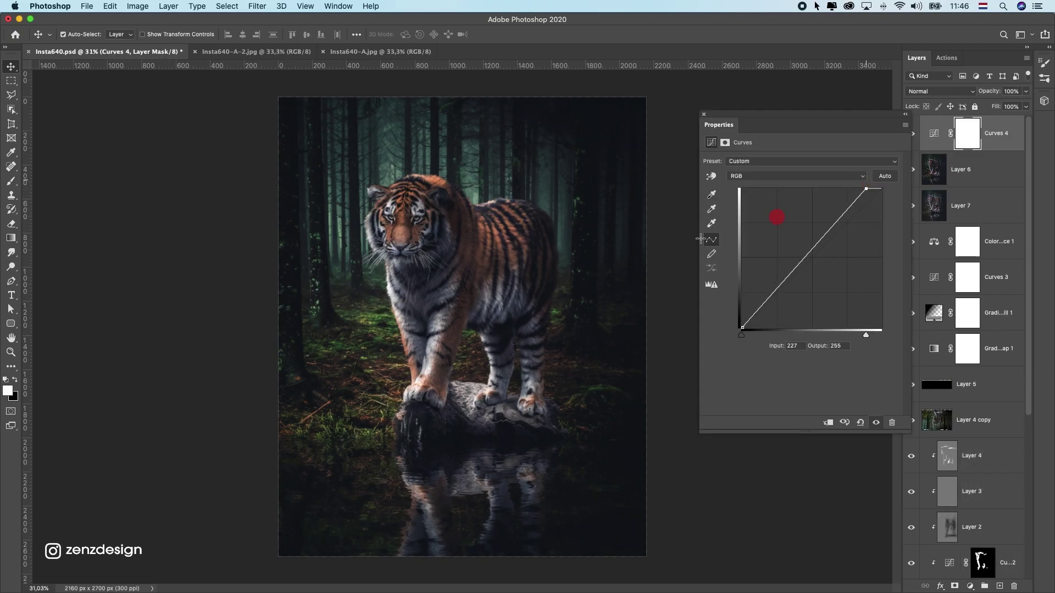
{"action": "scroll", "coordinate": [443, 292], "scroll_direction": "down", "scroll_amount": 10}
{"action": "scroll", "coordinate": [443, 292], "scroll_direction": "up", "scroll_amount": 9}
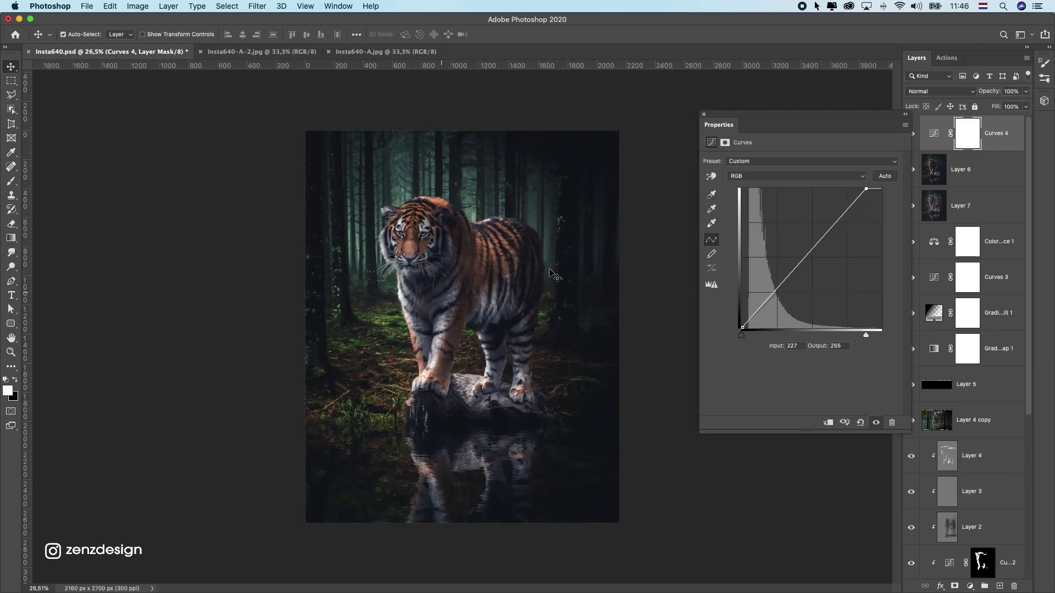
{"action": "mouse_move", "coordinate": [774, 297]}
{"action": "left_mouse_down"}
{"action": "mouse_move", "coordinate": [767, 295]}
{"action": "mouse_move", "coordinate": [780, 288]}
{"action": "left_mouse_up"}
{"action": "scroll", "coordinate": [440, 269], "scroll_direction": "up", "scroll_amount": 3}
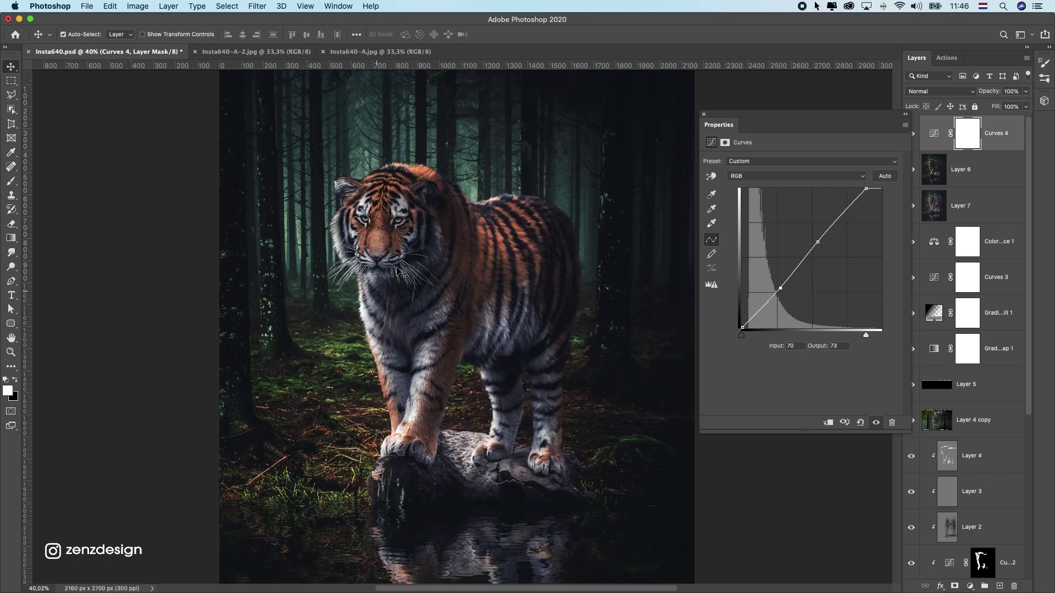
{"action": "scroll", "coordinate": [398, 273], "scroll_direction": "down", "scroll_amount": 4}
{"action": "scroll", "coordinate": [405, 270], "scroll_direction": "up", "scroll_amount": 3}
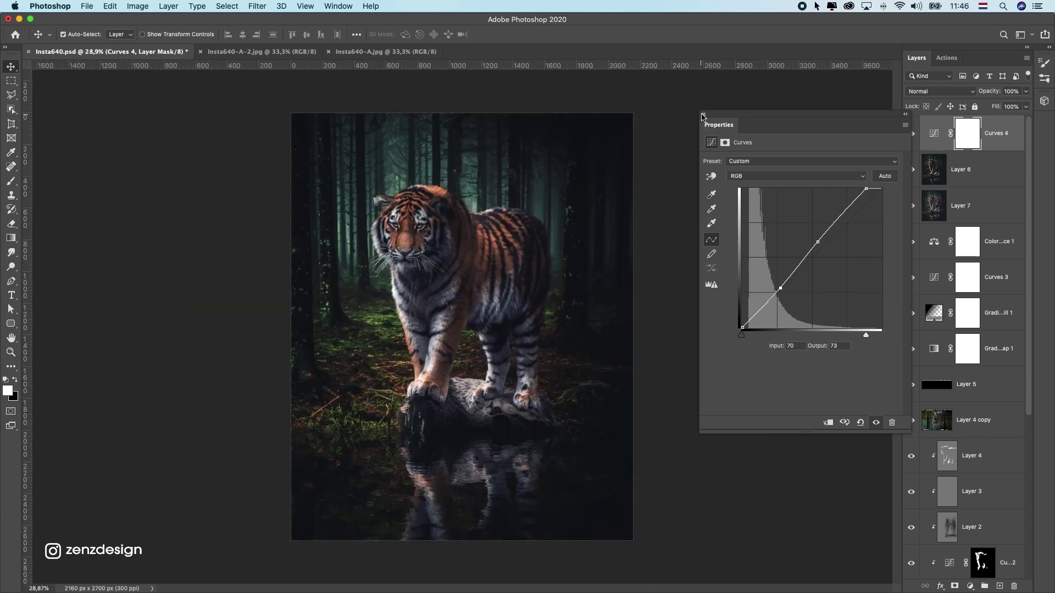
{"action": "left_click", "coordinate": [702, 116]}
Compare the composite with Layer 6 and Layer 7 each hidden and shown, and open Layer 7's opacity for editing
{"action": "left_click", "coordinate": [913, 172]}
{"action": "left_click", "coordinate": [913, 172]}
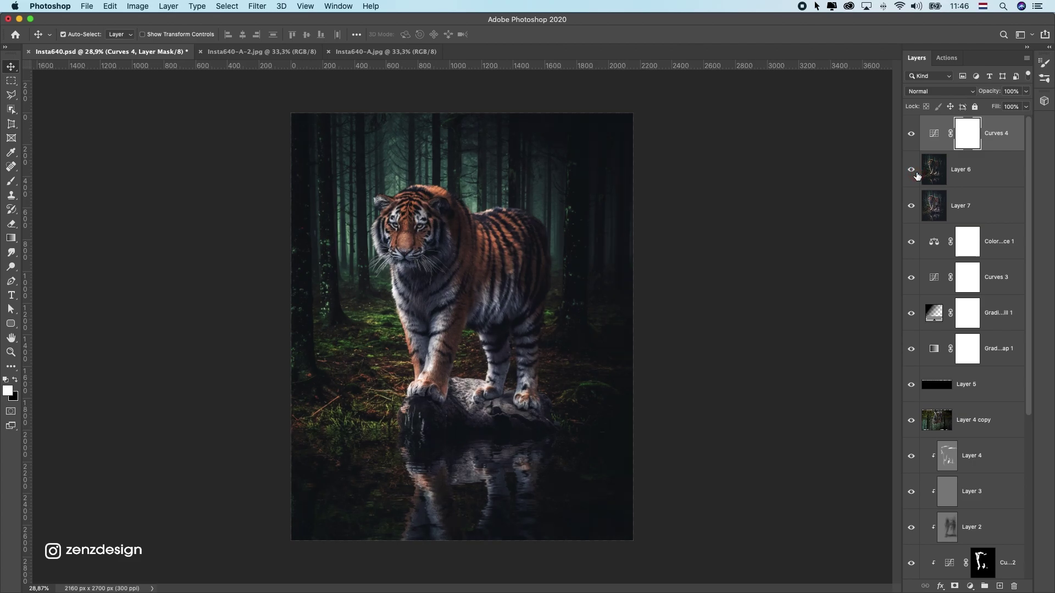
{"action": "left_click", "coordinate": [913, 207]}
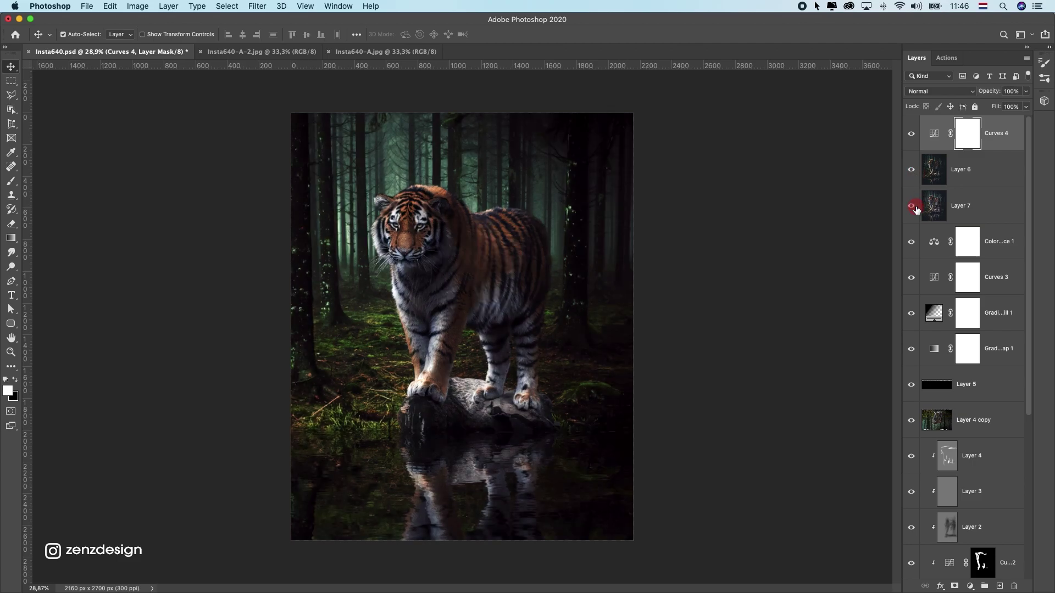
{"action": "left_click", "coordinate": [913, 207]}
{"action": "left_click", "coordinate": [936, 212]}
{"action": "left_click", "coordinate": [1025, 91]}
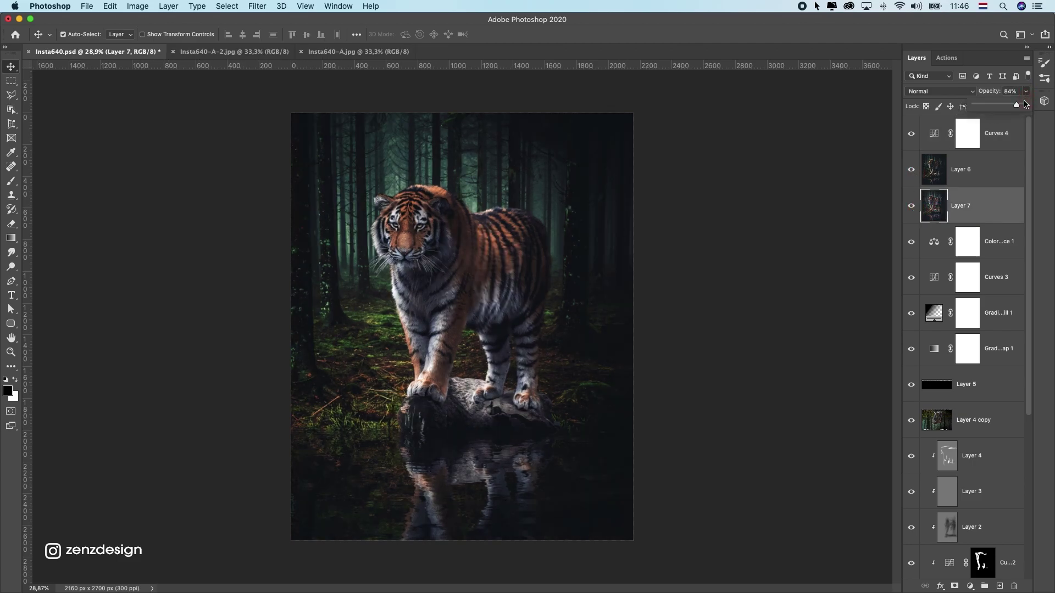